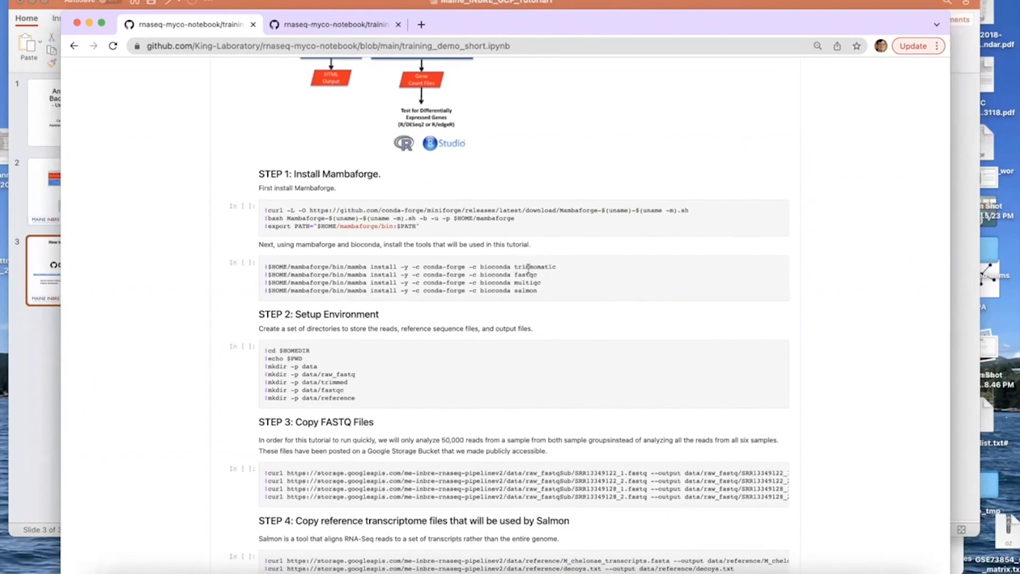
# Examine the trimmomatic, fastqc, multiqc and salmon install commands in Step 1 alongside the RNA-Seq workflow diagram
pyautogui.doubleClick(559, 267)
pyautogui.doubleClick(515, 274)
pyautogui.moveTo(539, 292); pyautogui.dragTo(518, 292)
pyautogui.scroll(5, 517, 293)
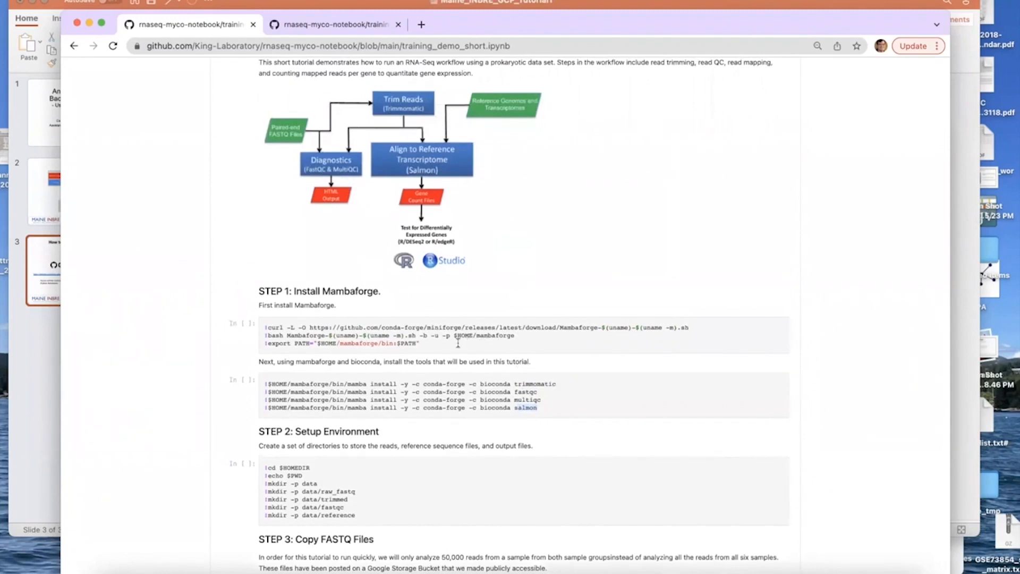
pyautogui.click(532, 398)
# Review the notebook's remaining steps, from environment setup through the Step 12 gene expression report and the next tutorial's workflow
pyautogui.scroll(-3, 539, 394)
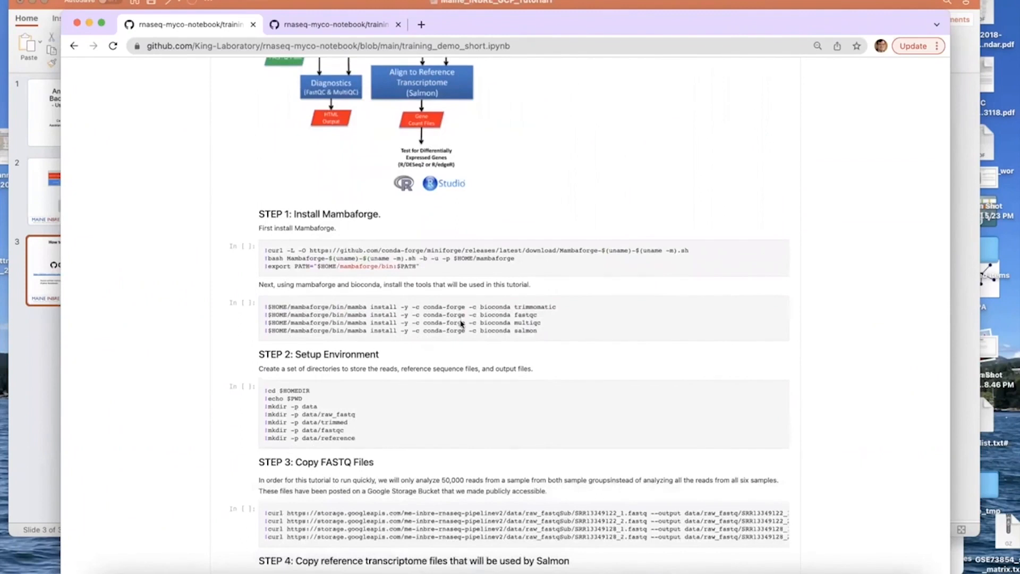
pyautogui.scroll(-3, 444, 428)
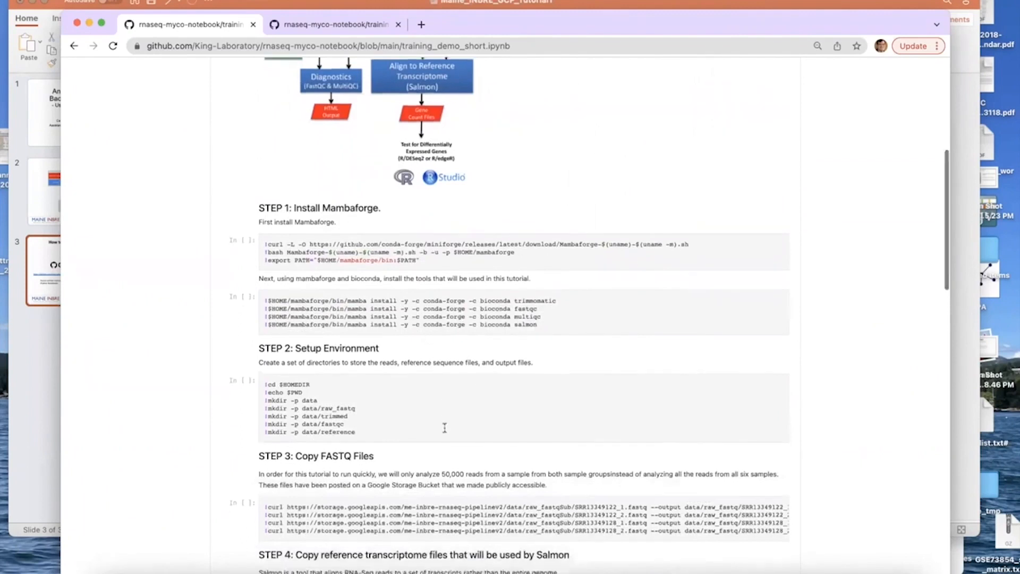
pyautogui.scroll(-5, 445, 428)
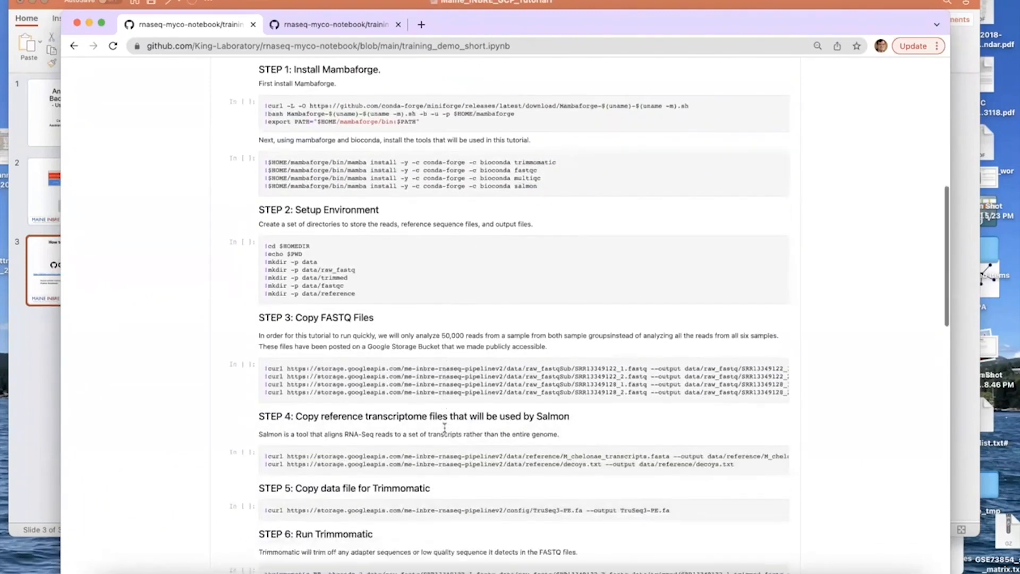
pyautogui.scroll(-2, 445, 427)
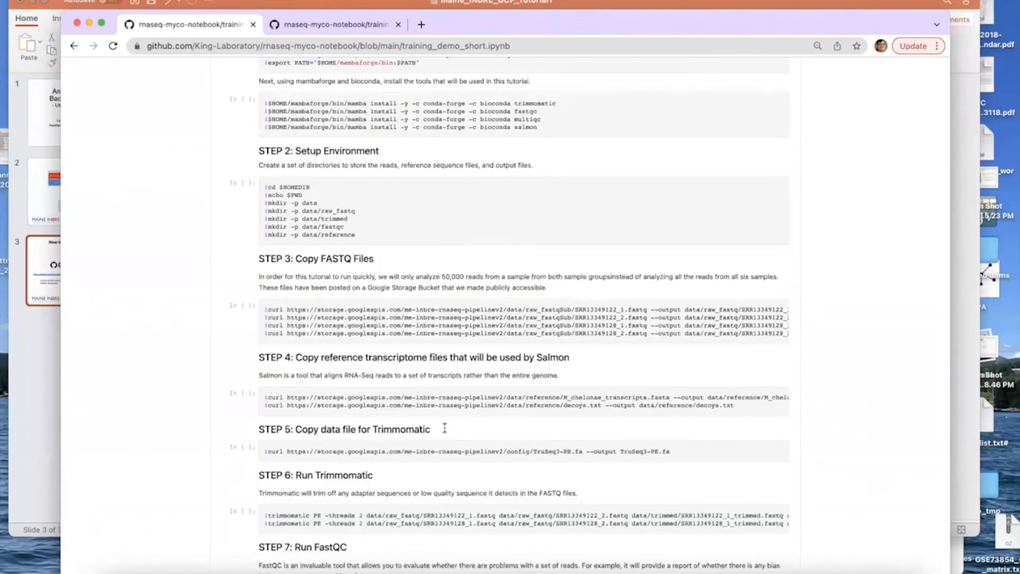
pyautogui.scroll(-2, 444, 428)
pyautogui.scroll(-3, 445, 428)
pyautogui.scroll(-10, 444, 428)
pyautogui.scroll(-10, 445, 425)
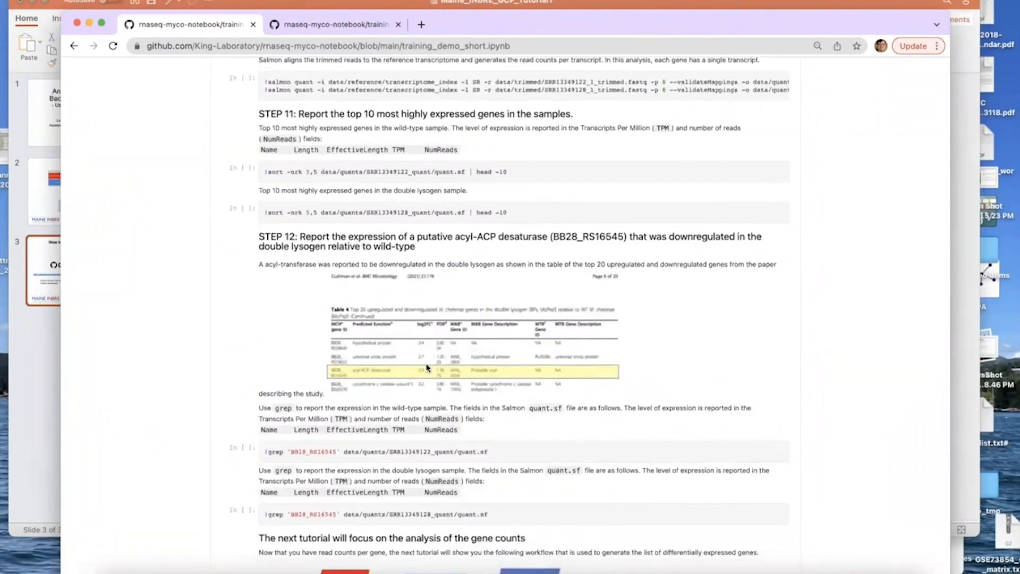
pyautogui.scroll(-4, 426, 366)
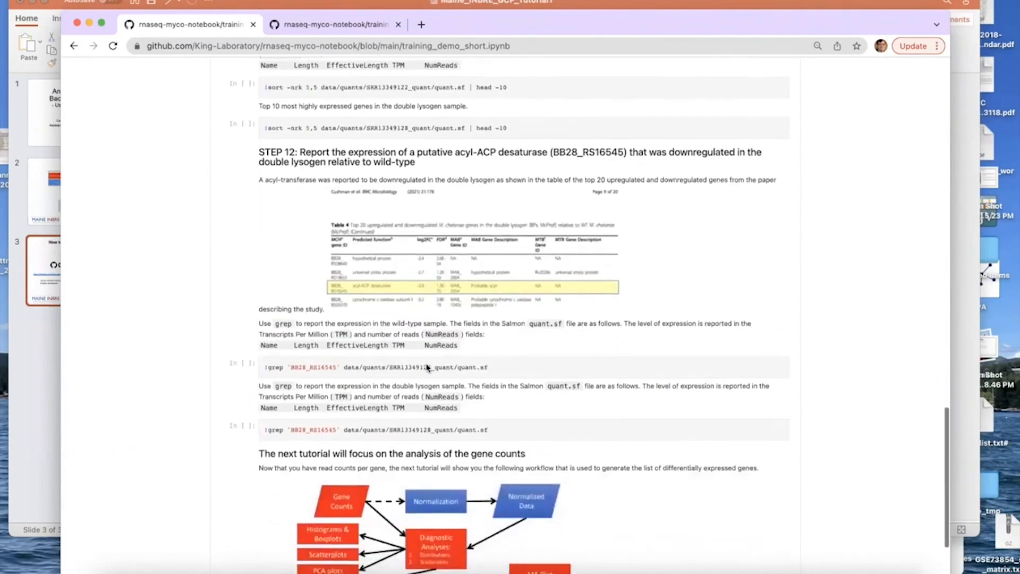
pyautogui.scroll(-1, 427, 366)
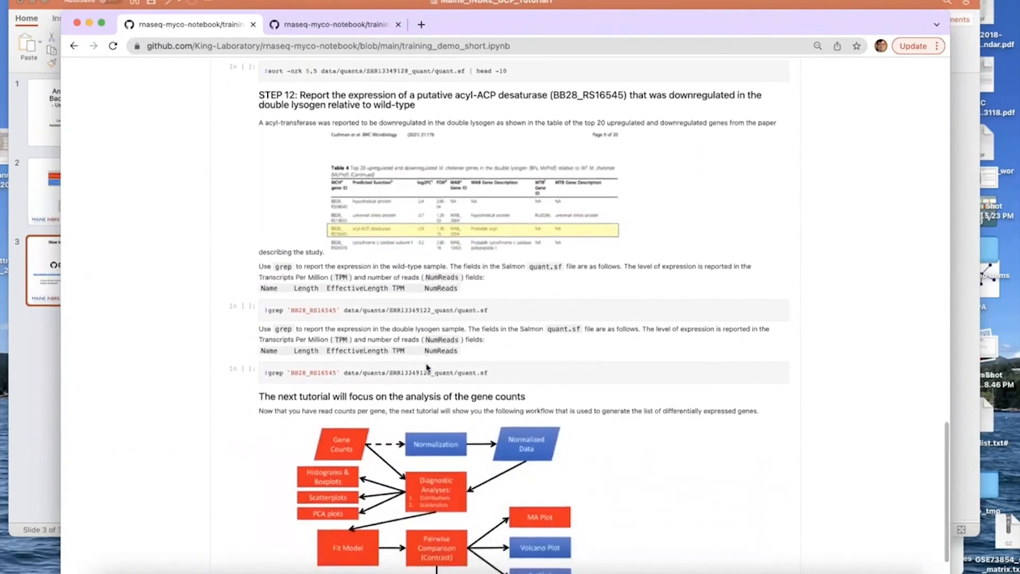
pyautogui.scroll(3, 426, 366)
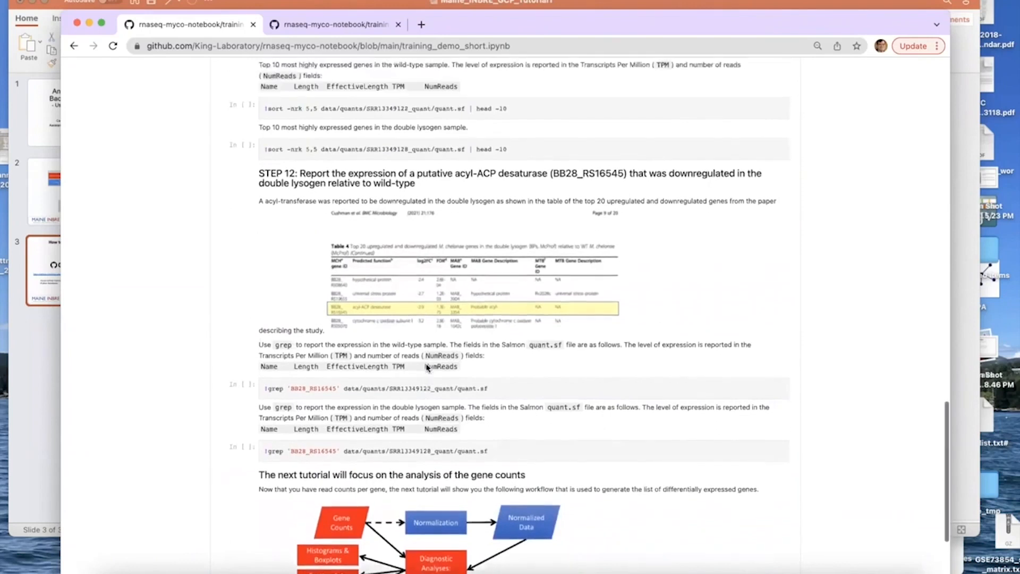
pyautogui.scroll(1, 426, 367)
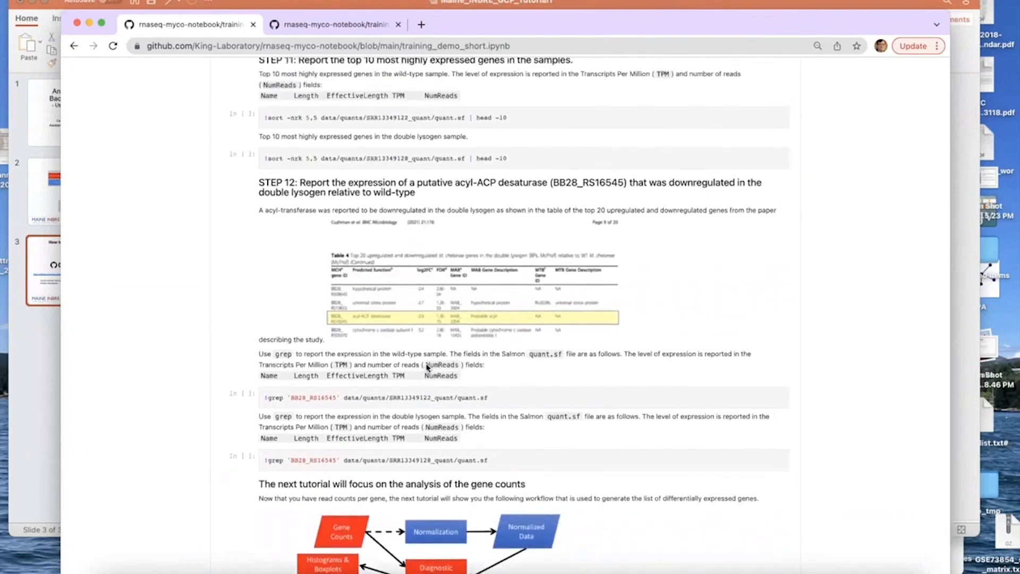
pyautogui.scroll(1, 426, 366)
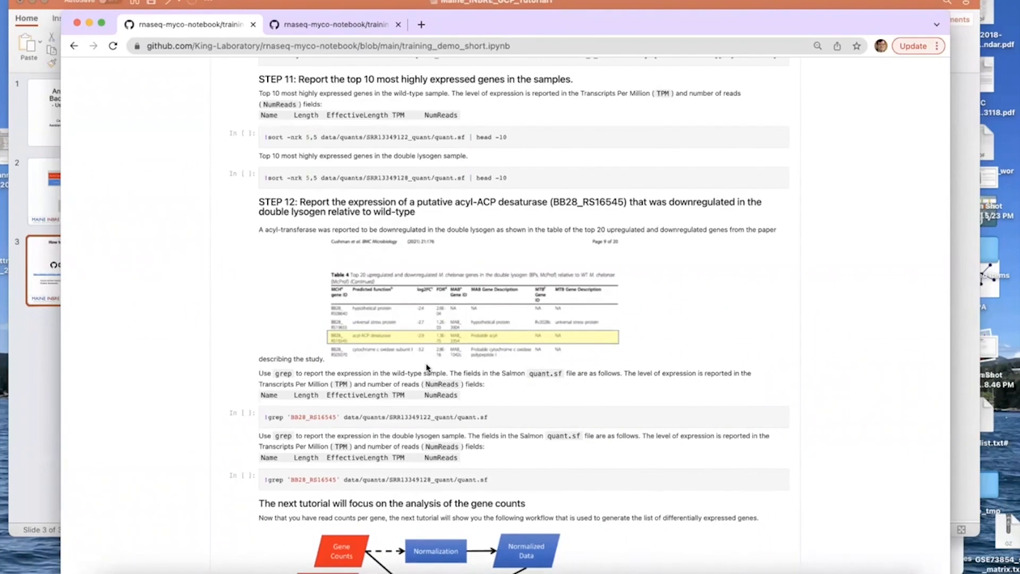
# Return from the short training demo notebook to the rnaseq-myco-notebook repository page
pyautogui.scroll(10, 426, 367)
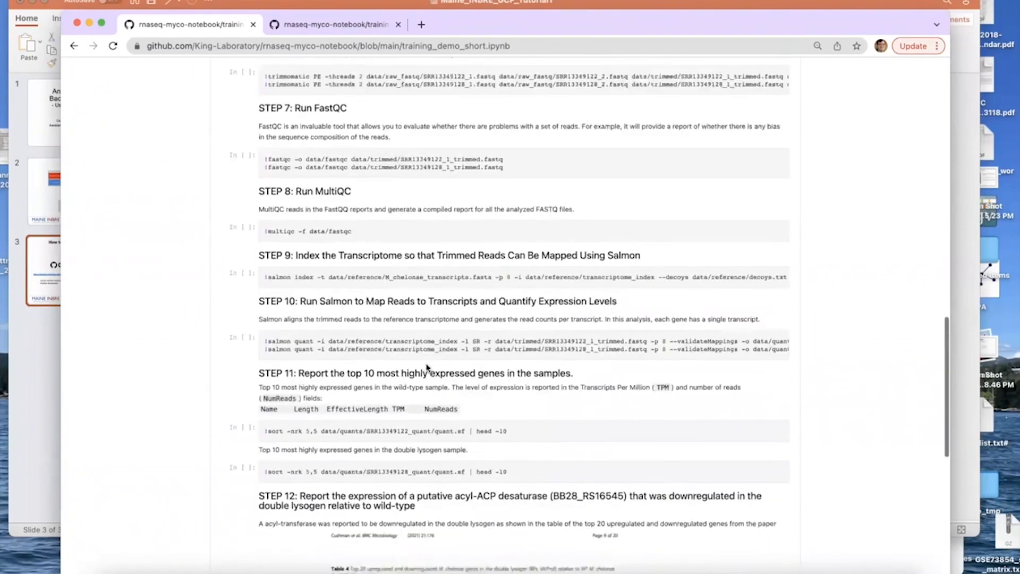
pyautogui.scroll(3, 426, 367)
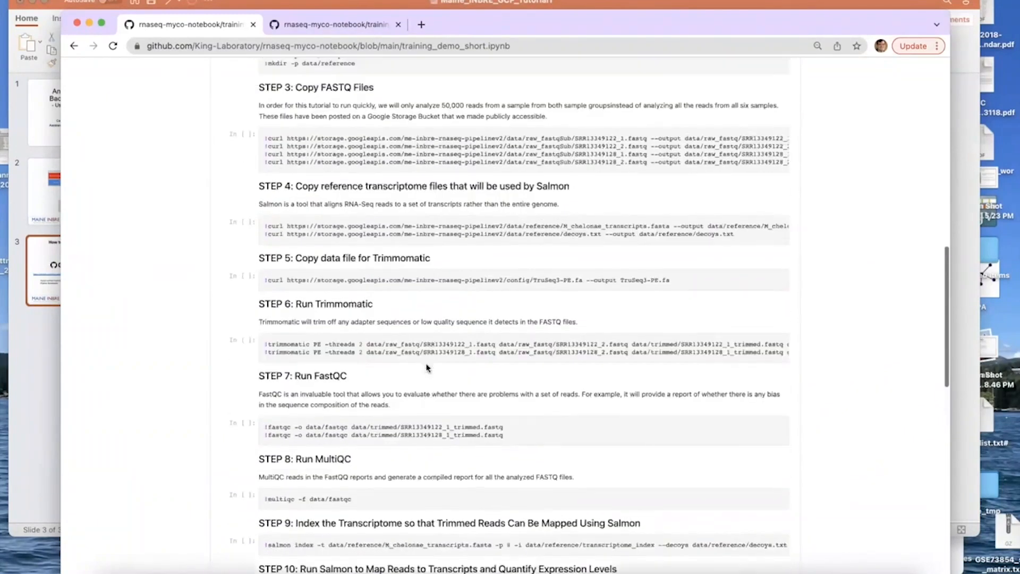
pyautogui.scroll(1, 426, 366)
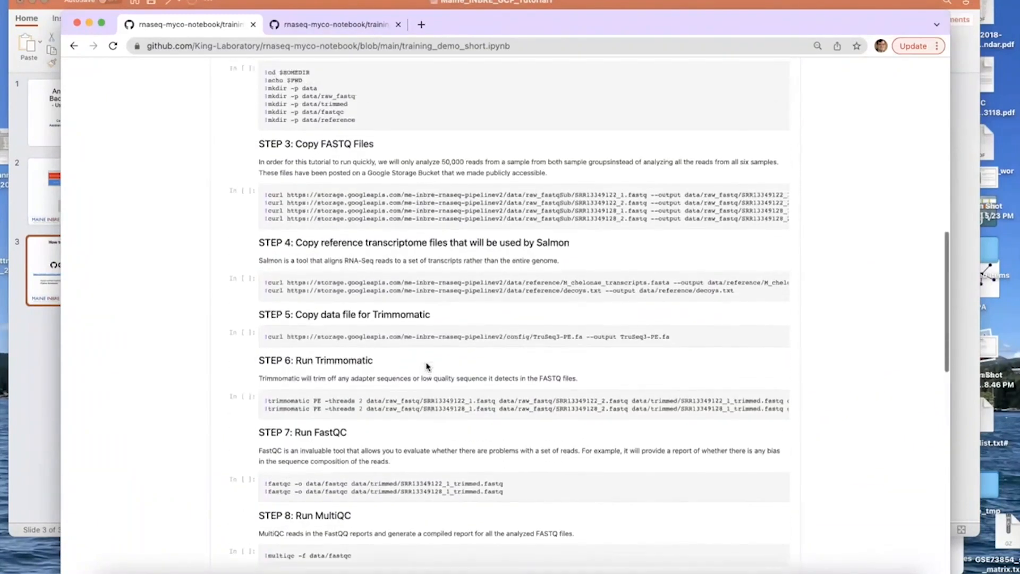
pyautogui.scroll(8, 424, 372)
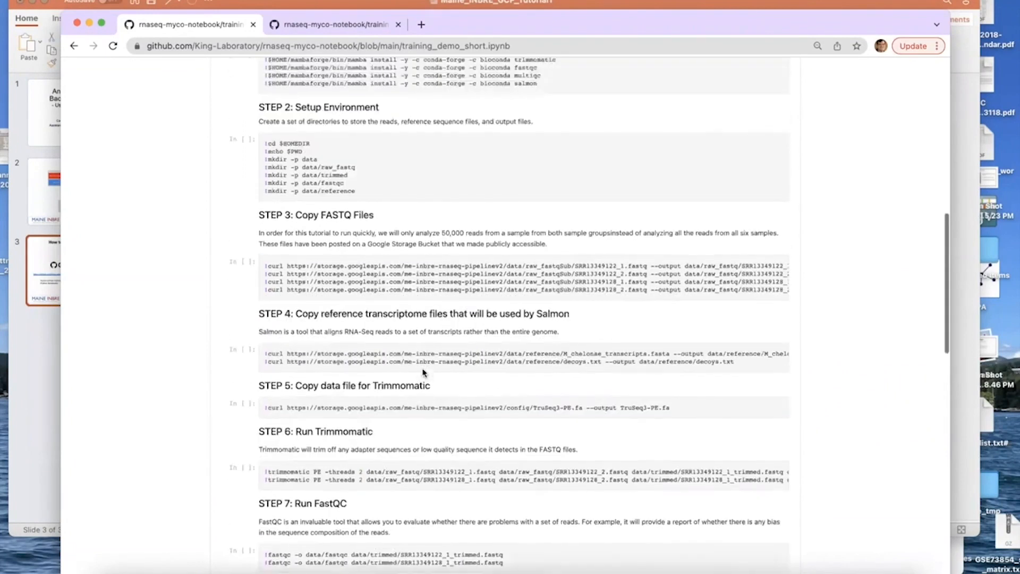
pyautogui.scroll(5, 424, 371)
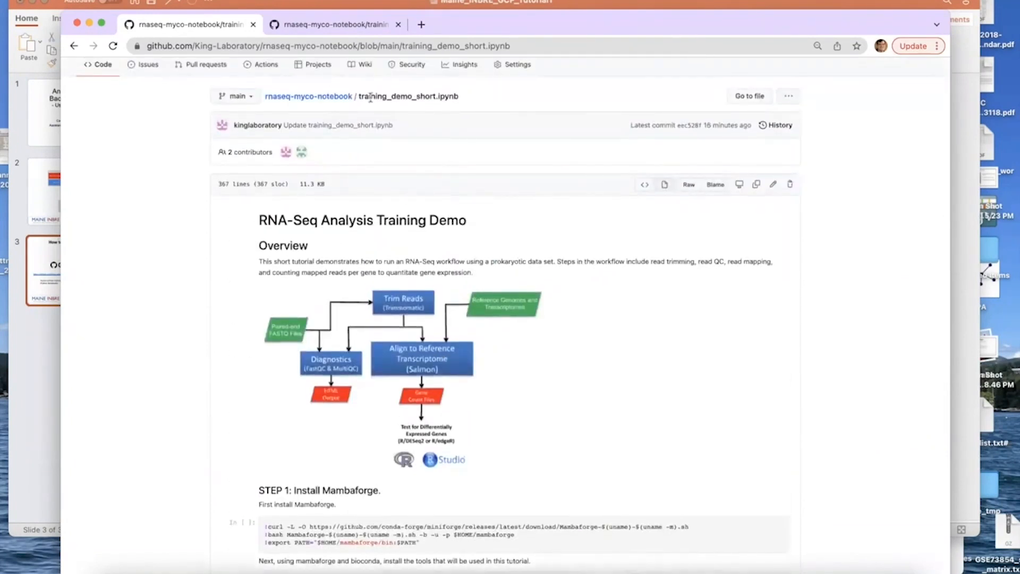
pyautogui.click(73, 47)
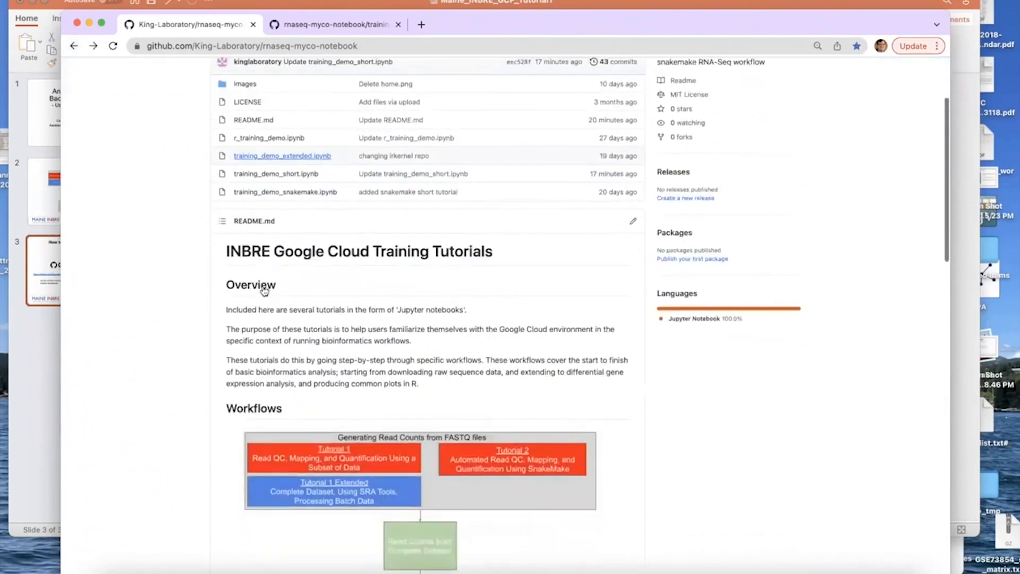
# Read the README's Getting Started instructions on setting up a Google Cloud Platform virtual machine and running the tutorial files
pyautogui.scroll(-13, 264, 290)
pyautogui.scroll(-4, 264, 291)
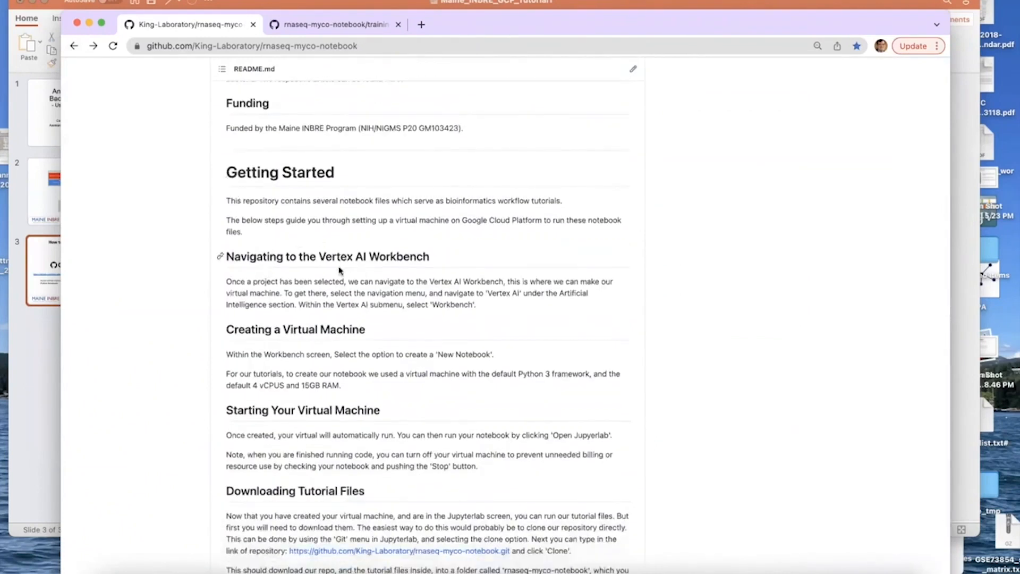
pyautogui.scroll(-3, 338, 293)
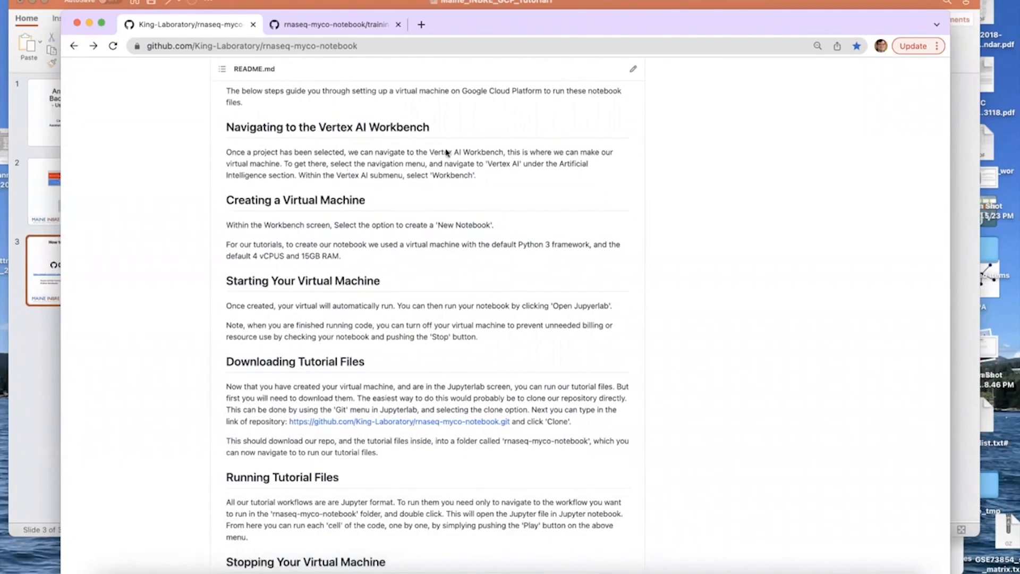
pyautogui.scroll(-1, 463, 93)
pyautogui.moveTo(462, 89); pyautogui.dragTo(542, 90)
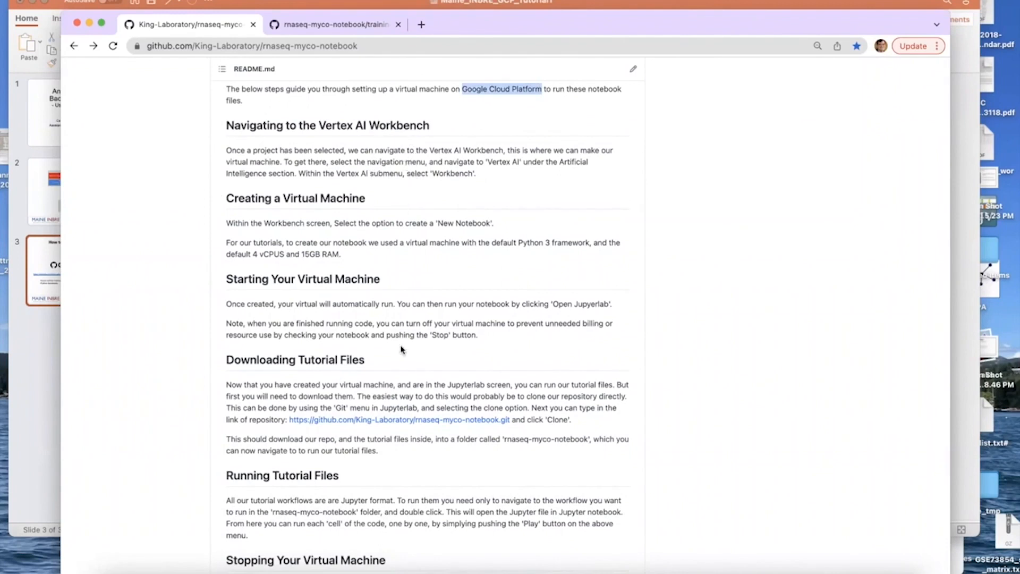
pyautogui.scroll(-2, 403, 349)
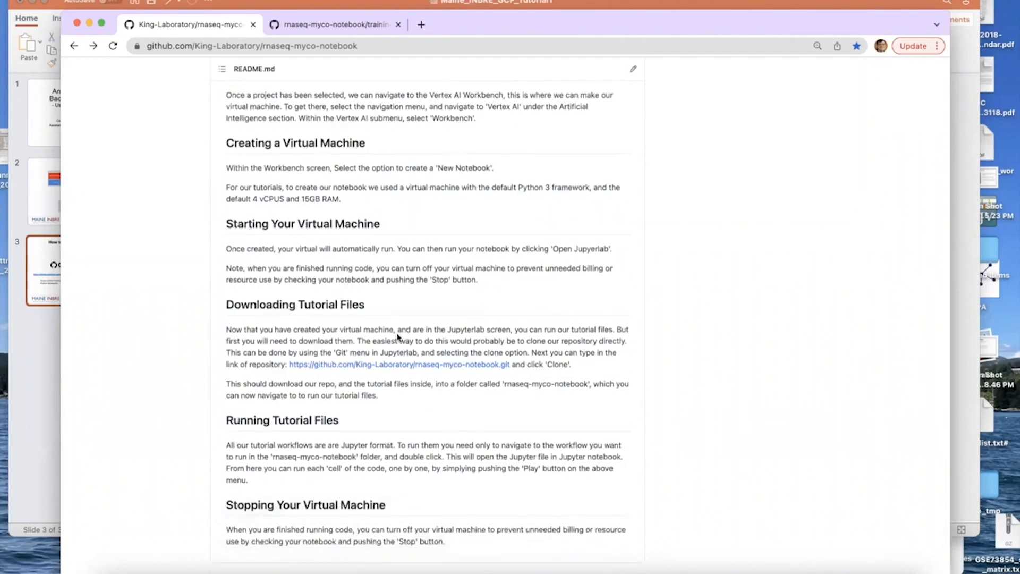
pyautogui.scroll(1, 398, 336)
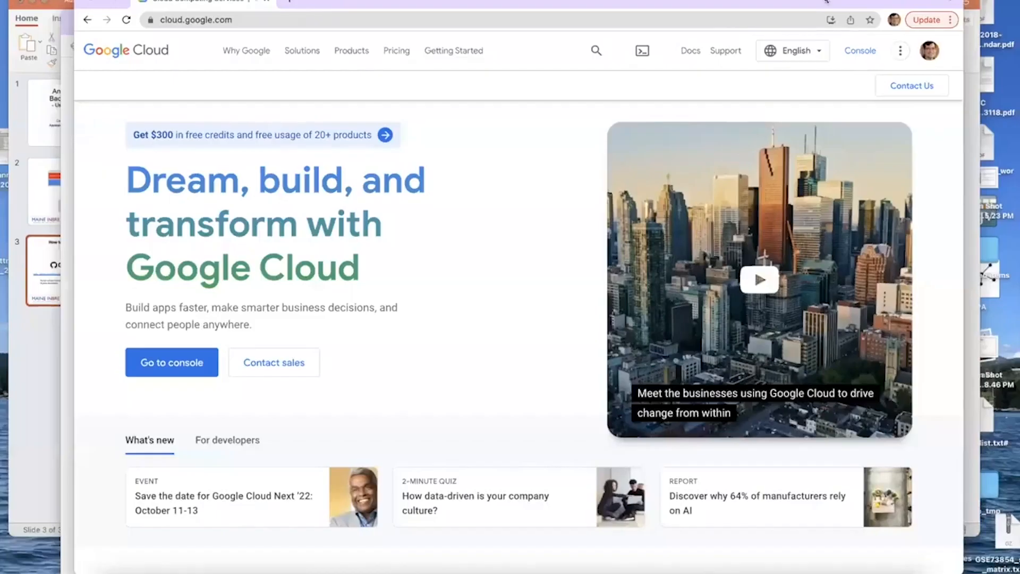
# Bring the Google Cloud site's browser window fully into view and open the Google Cloud console
pyautogui.moveTo(826, 1); pyautogui.dragTo(823, 39)
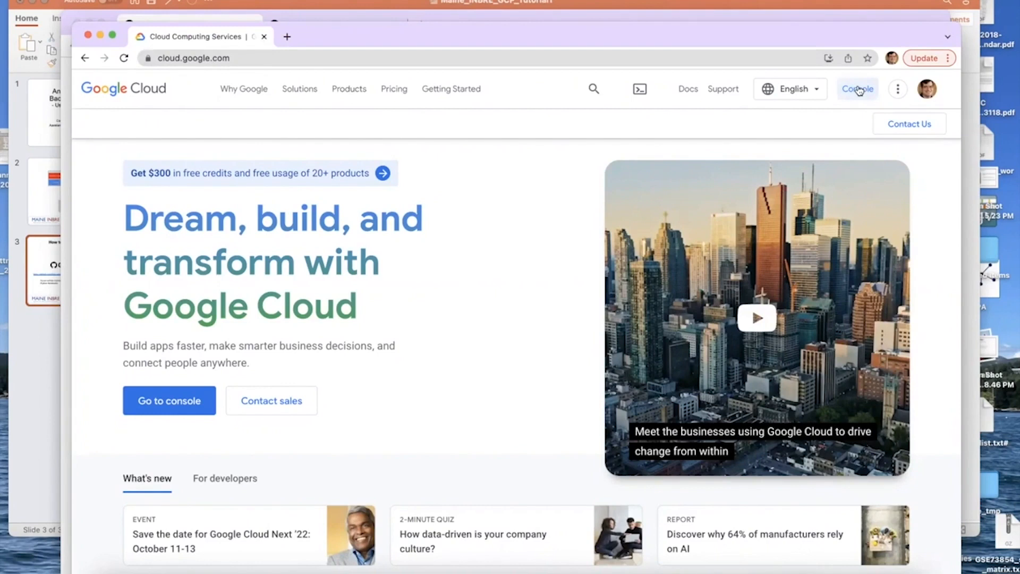
pyautogui.click(857, 90)
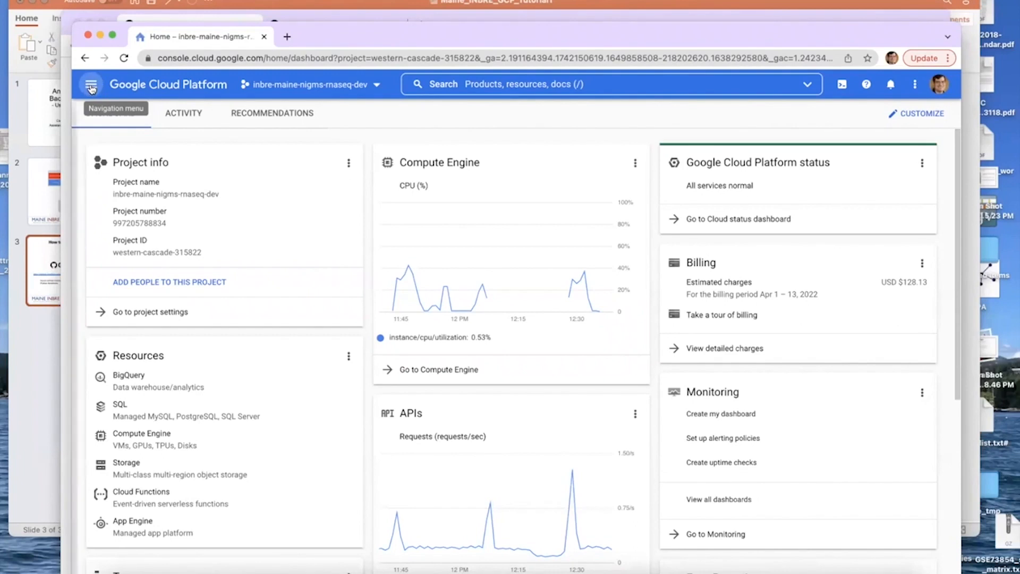
# Open the Workbench of Vertex AI from the Artificial Intelligence products
pyautogui.click(91, 87)
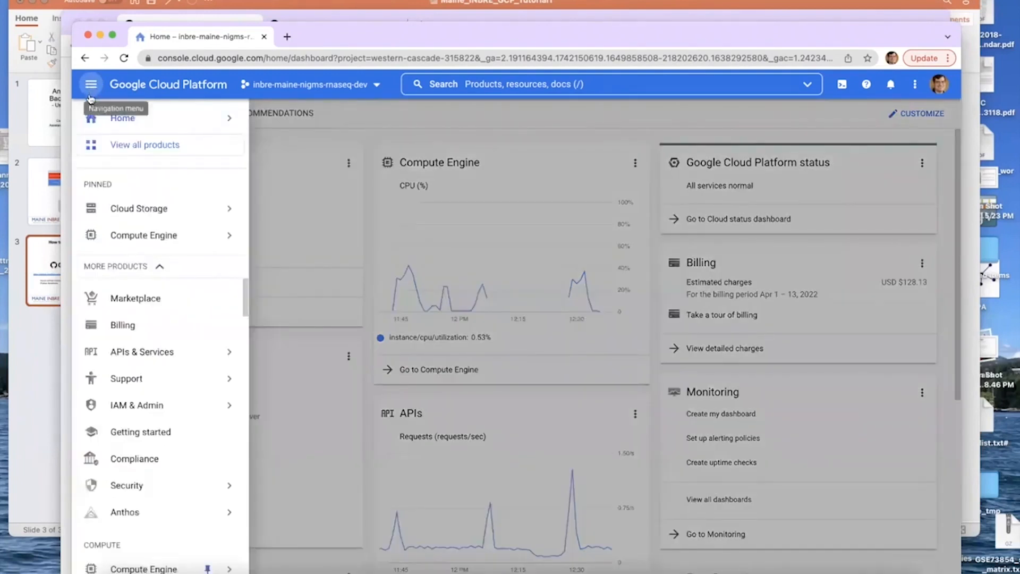
pyautogui.moveTo(102, 218)
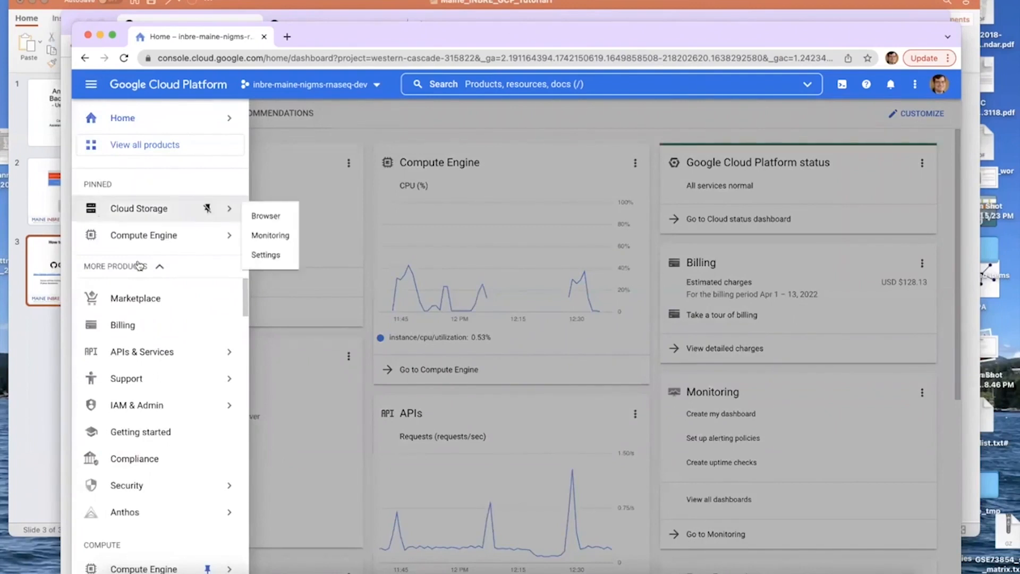
pyautogui.scroll(-1, 127, 321)
pyautogui.scroll(-5, 127, 324)
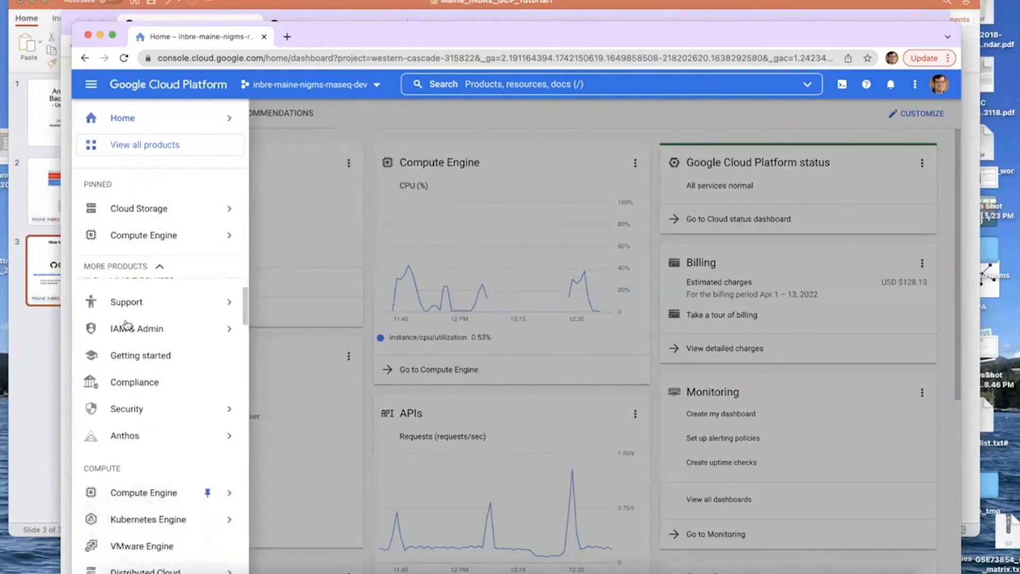
pyautogui.scroll(-5, 127, 323)
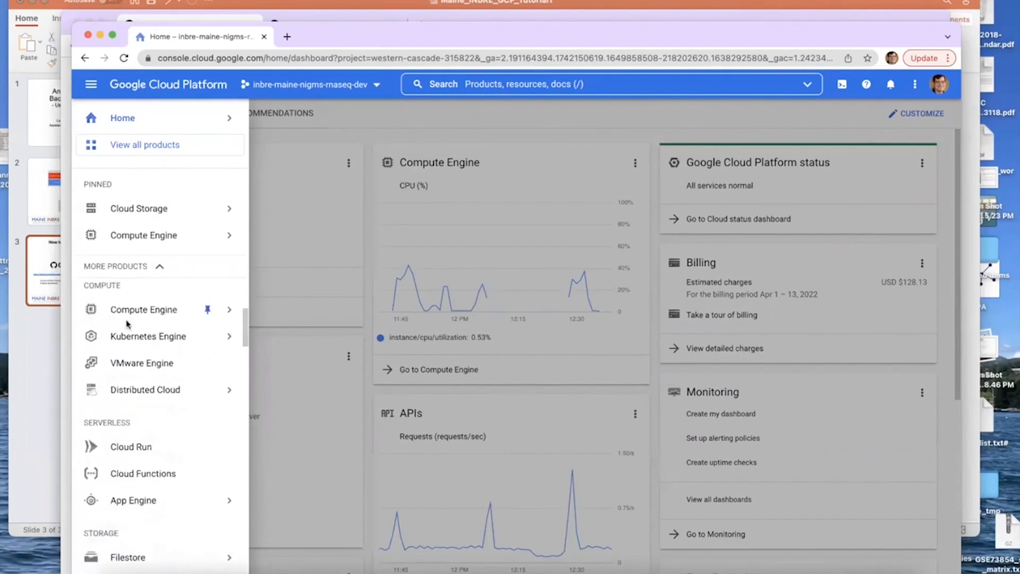
pyautogui.scroll(-7, 127, 324)
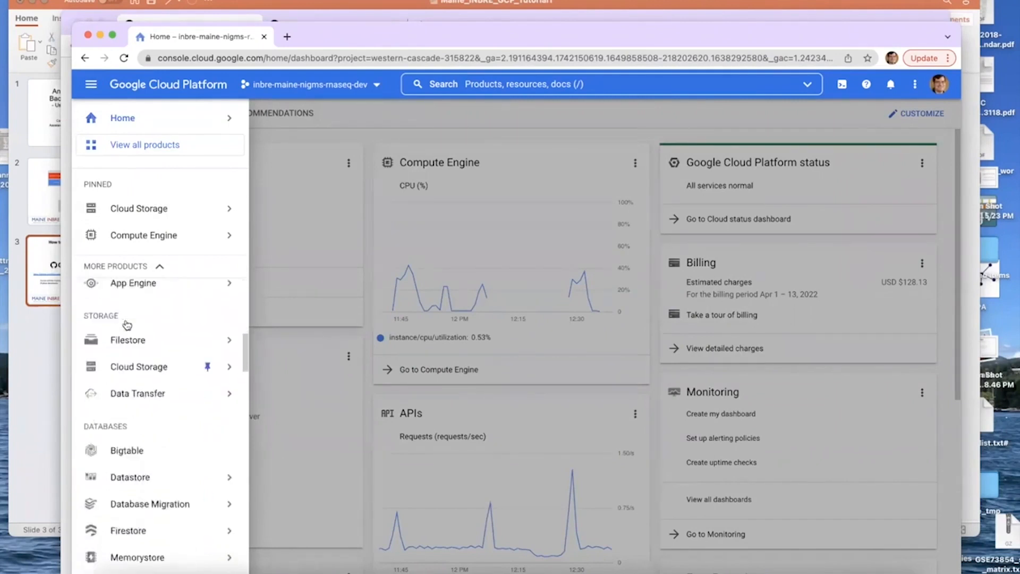
pyautogui.scroll(-10, 111, 391)
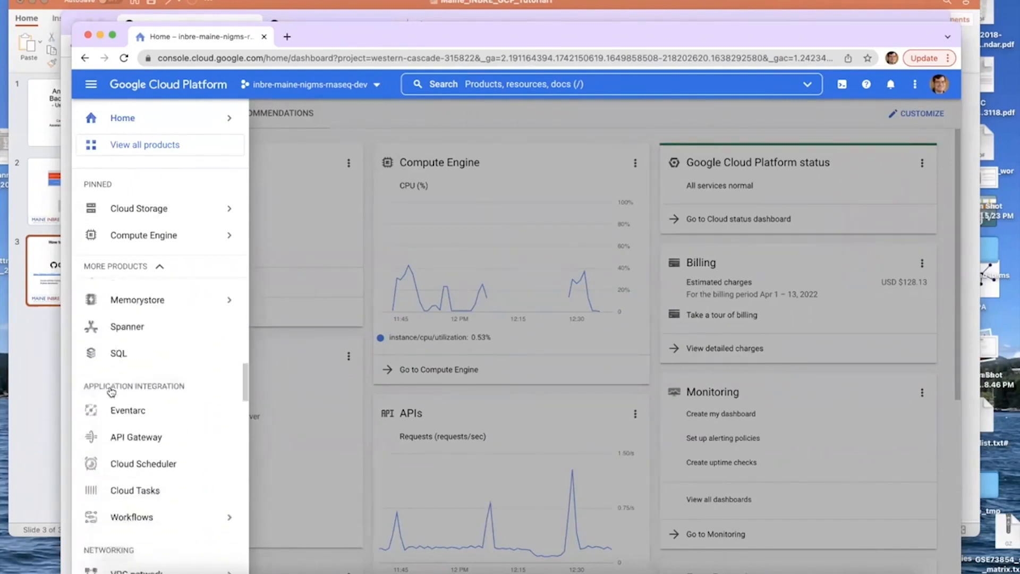
pyautogui.scroll(-13, 111, 392)
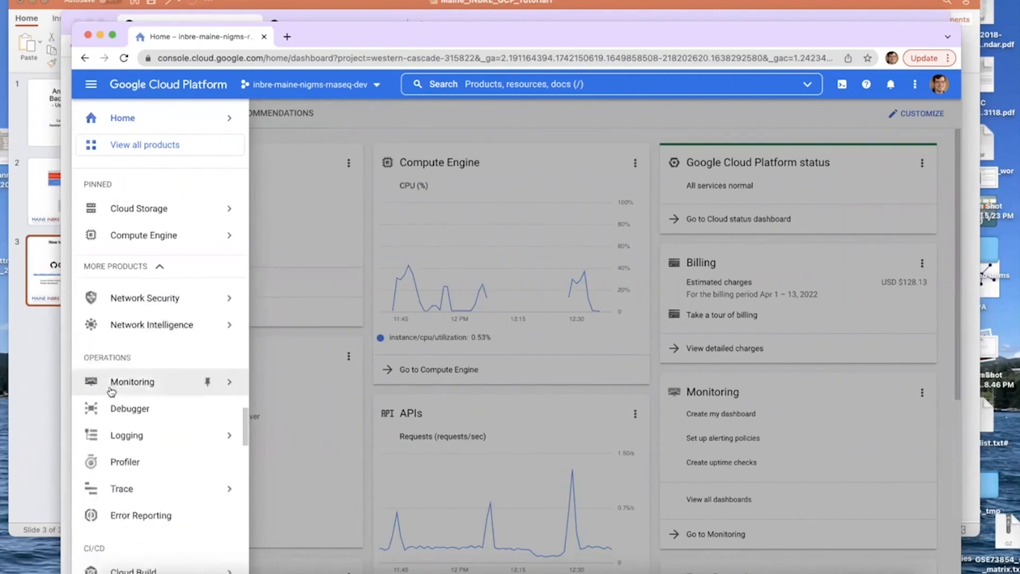
pyautogui.scroll(-13, 110, 392)
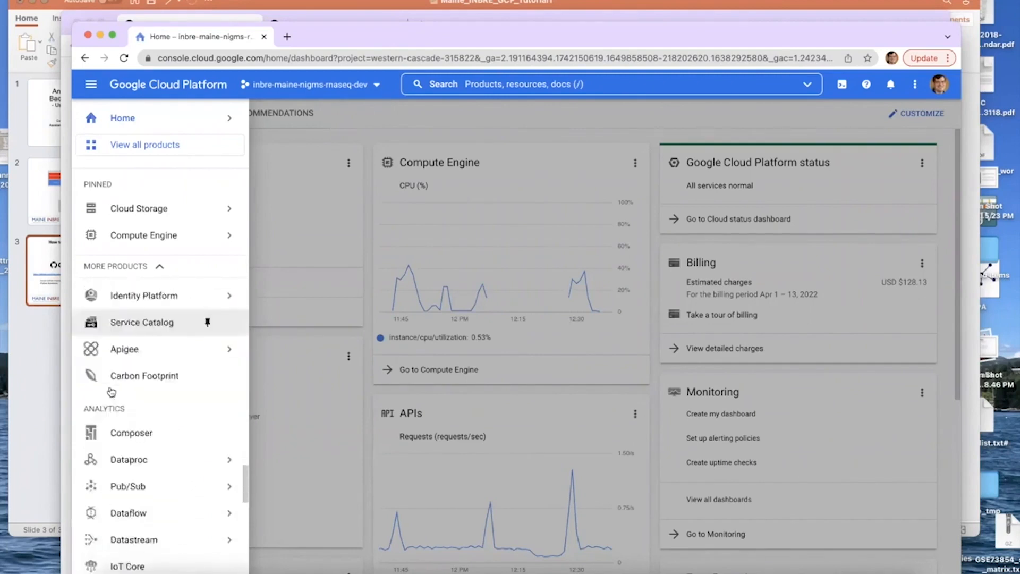
pyautogui.scroll(-2, 111, 392)
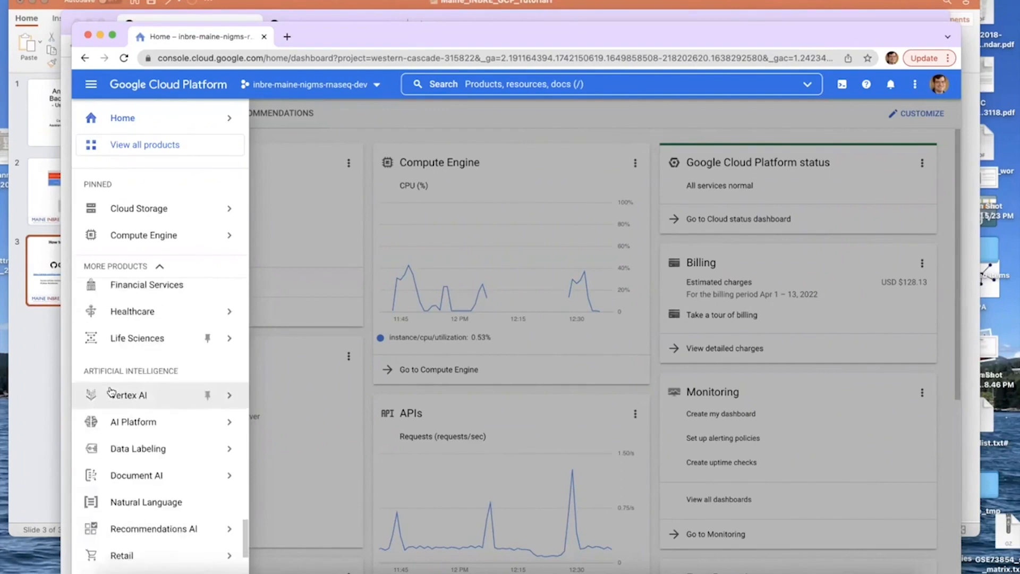
pyautogui.moveTo(122, 364)
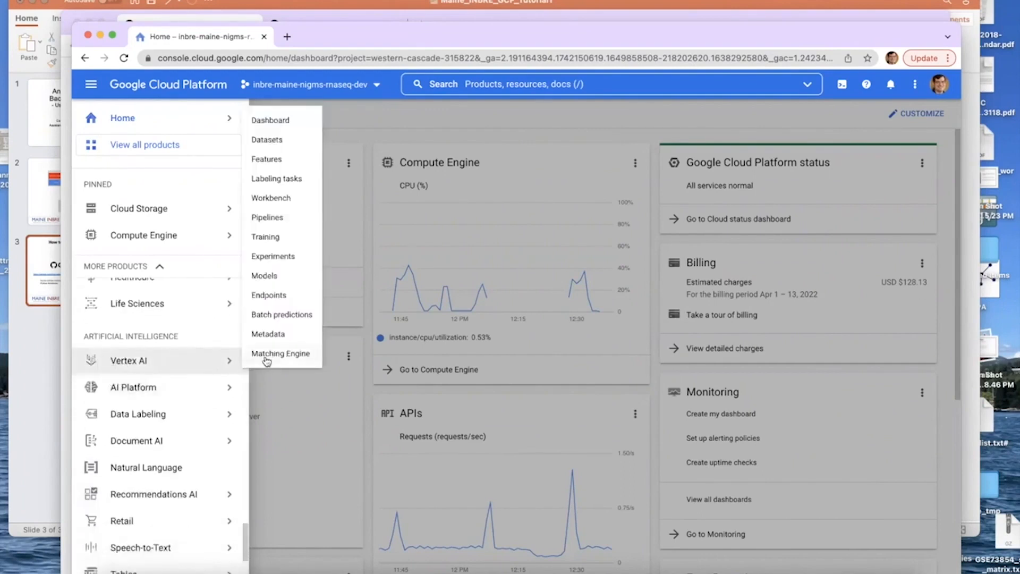
pyautogui.click(286, 201)
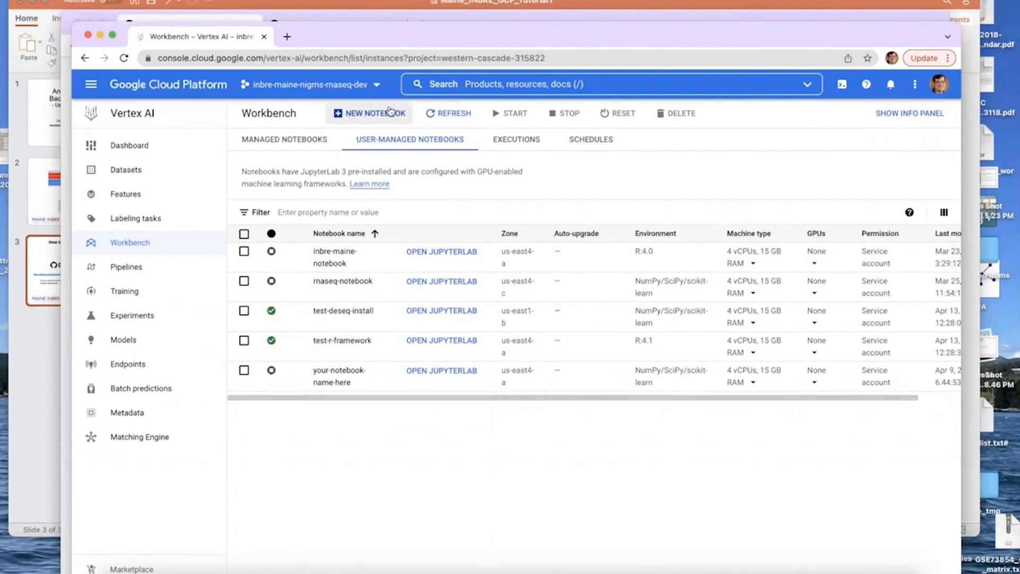
# Start a new user-managed notebook with the Python 3 environment and name it video-demo
pyautogui.click(361, 116)
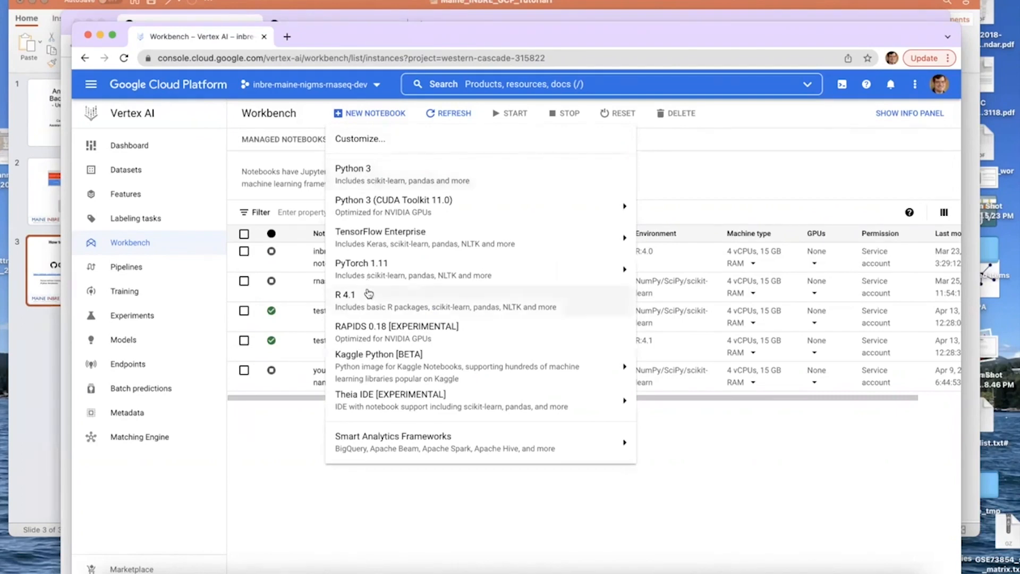
pyautogui.click(354, 174)
pyautogui.moveTo(476, 222); pyautogui.dragTo(363, 222)
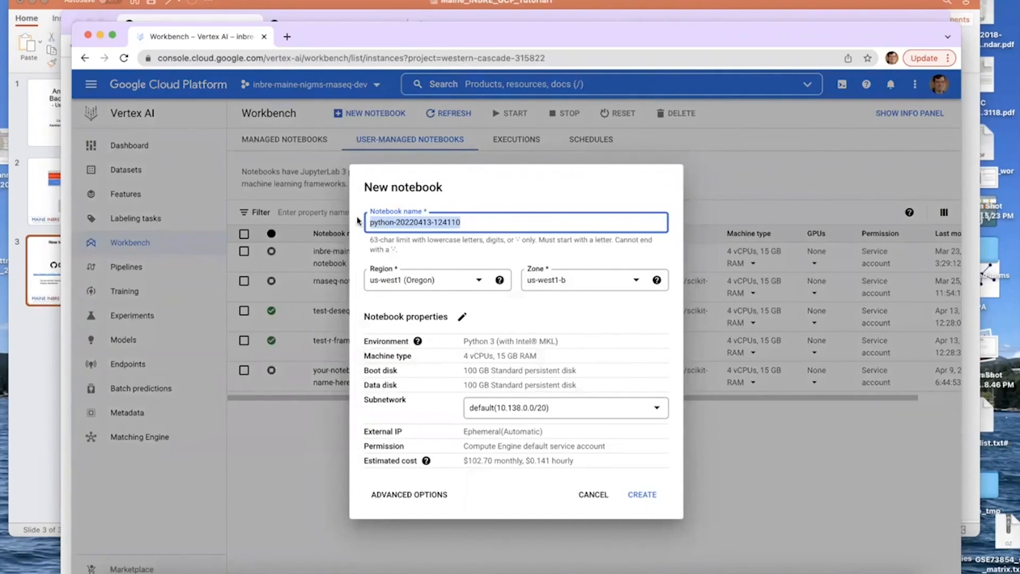
pyautogui.write('video-demo')
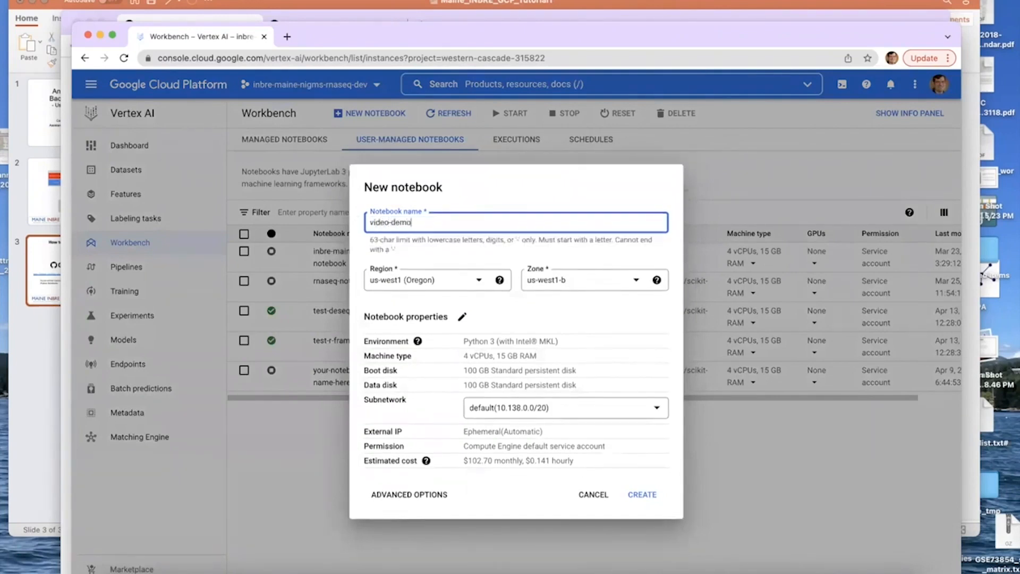
# Set the notebook's region to us-east4 (Northern Virginia) and its zone to us-east4-c, and create it
pyautogui.click(480, 281)
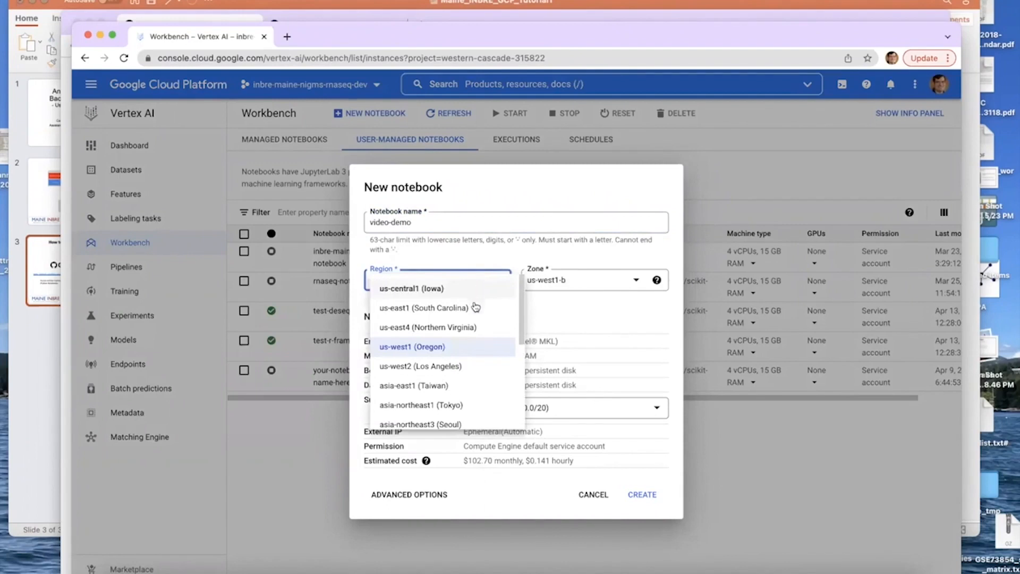
pyautogui.click(407, 329)
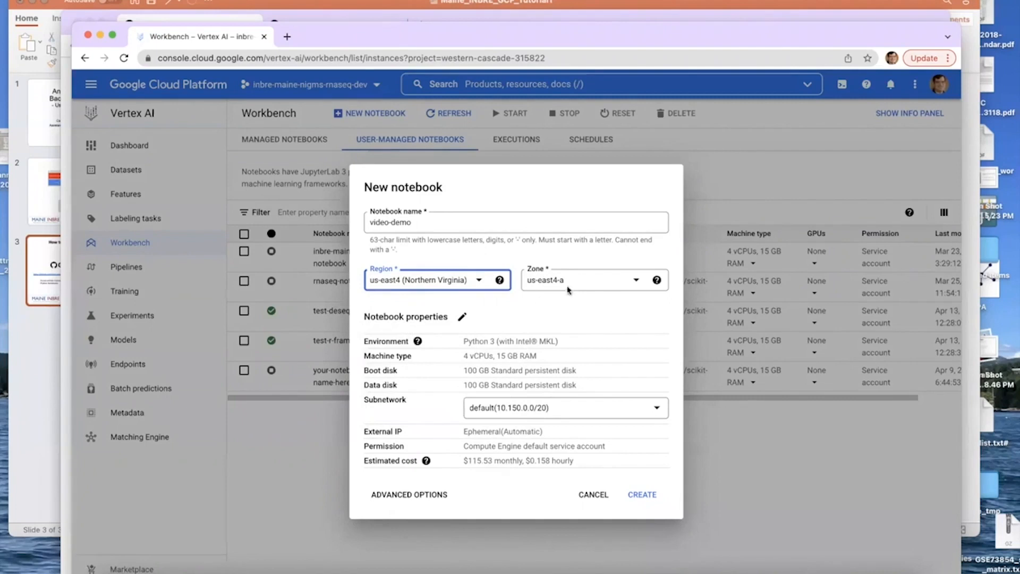
pyautogui.click(583, 283)
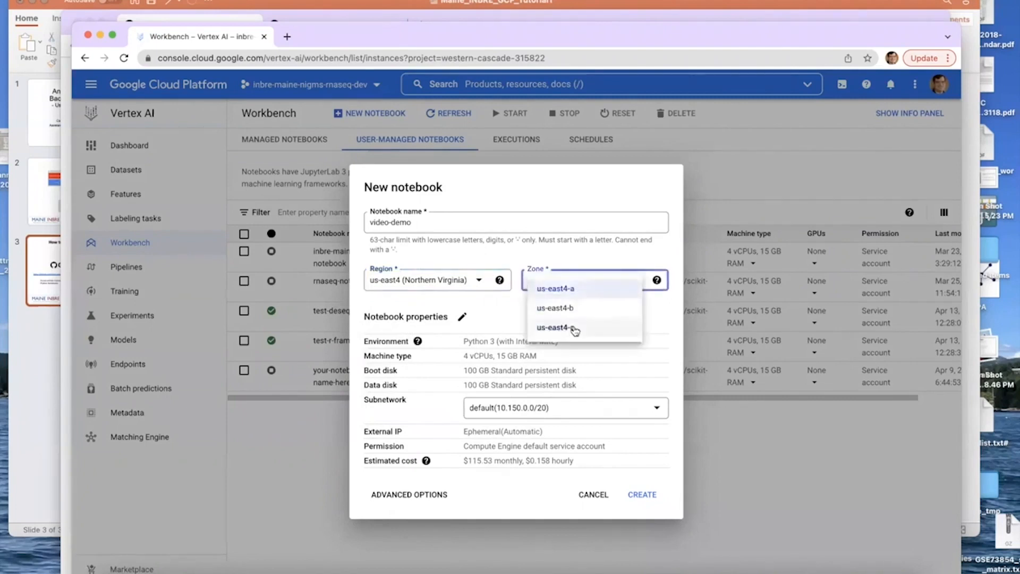
pyautogui.click(574, 330)
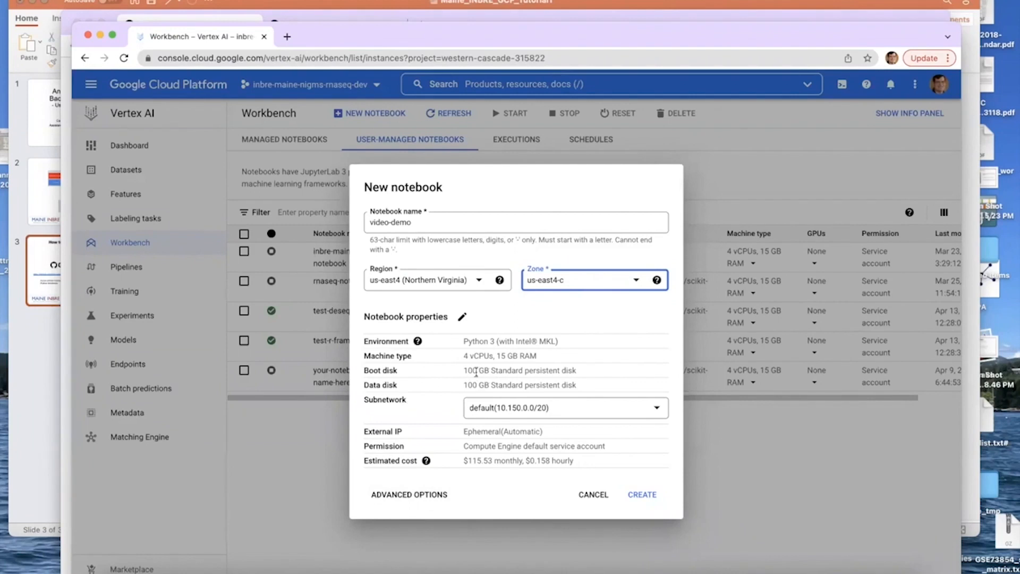
pyautogui.click(642, 495)
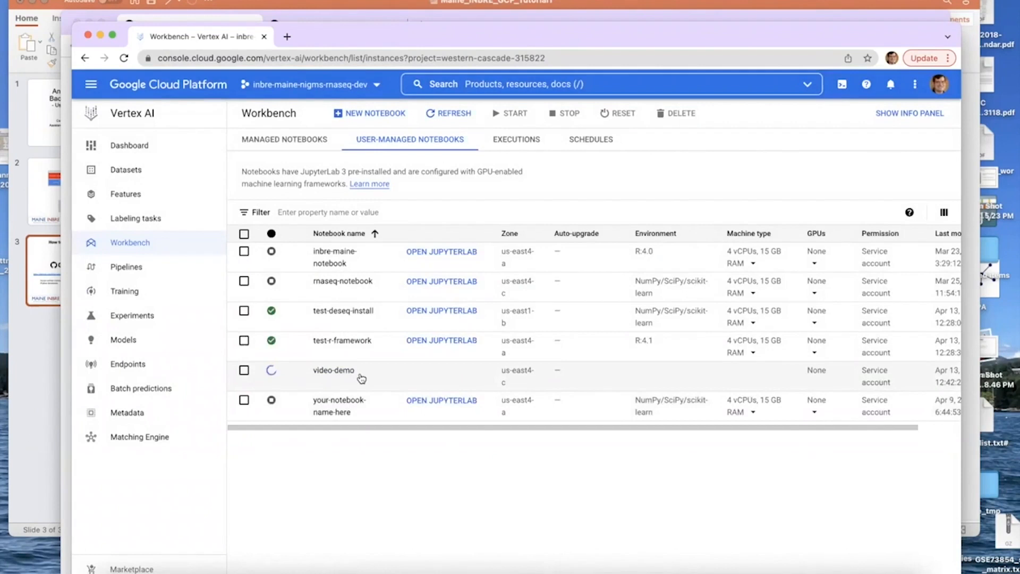
# Open JupyterLab for the video-demo notebook and move its browser window higher on the desktop
pyautogui.moveTo(270, 375)
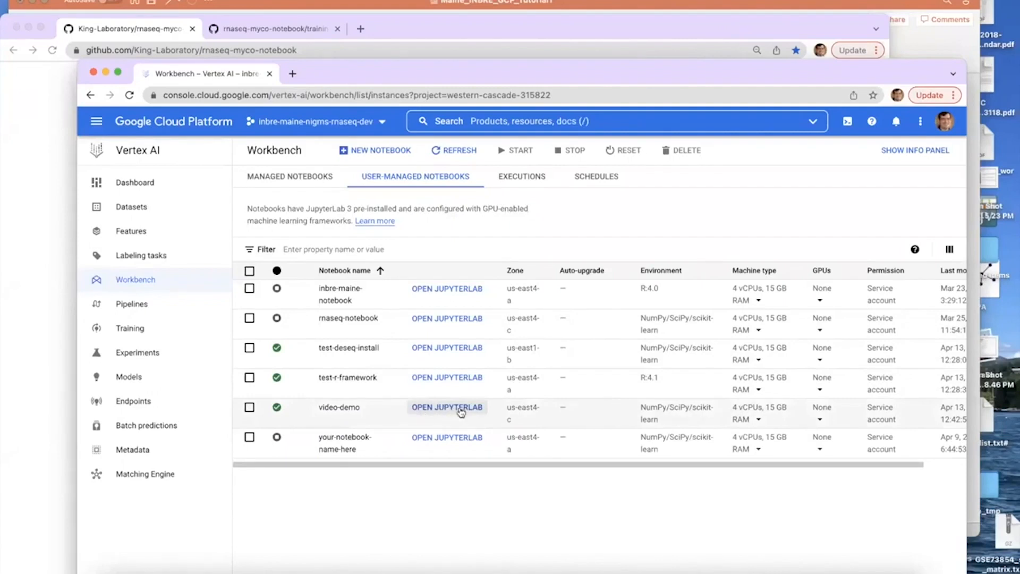
pyautogui.click(460, 409)
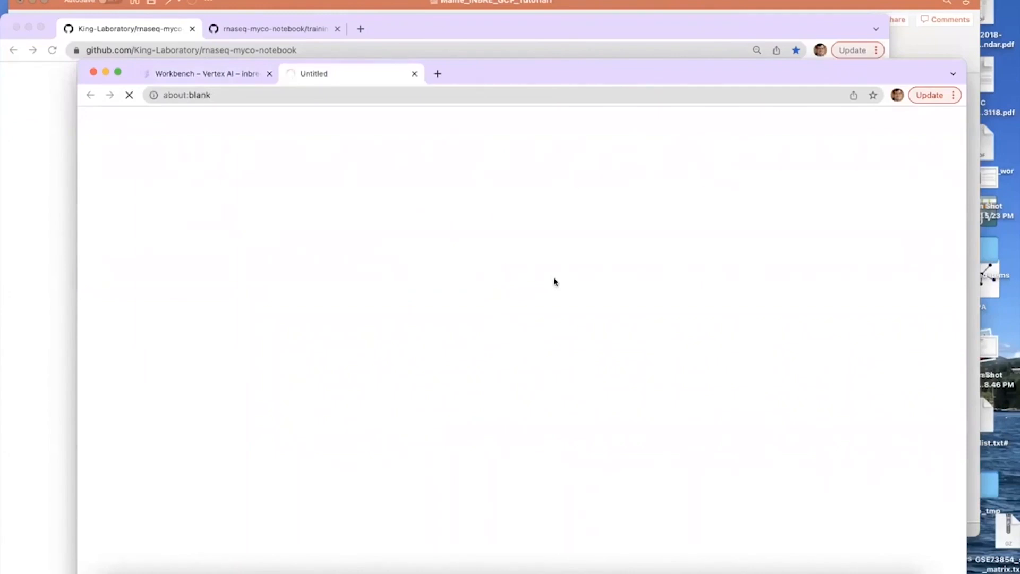
pyautogui.moveTo(536, 76); pyautogui.dragTo(538, 50)
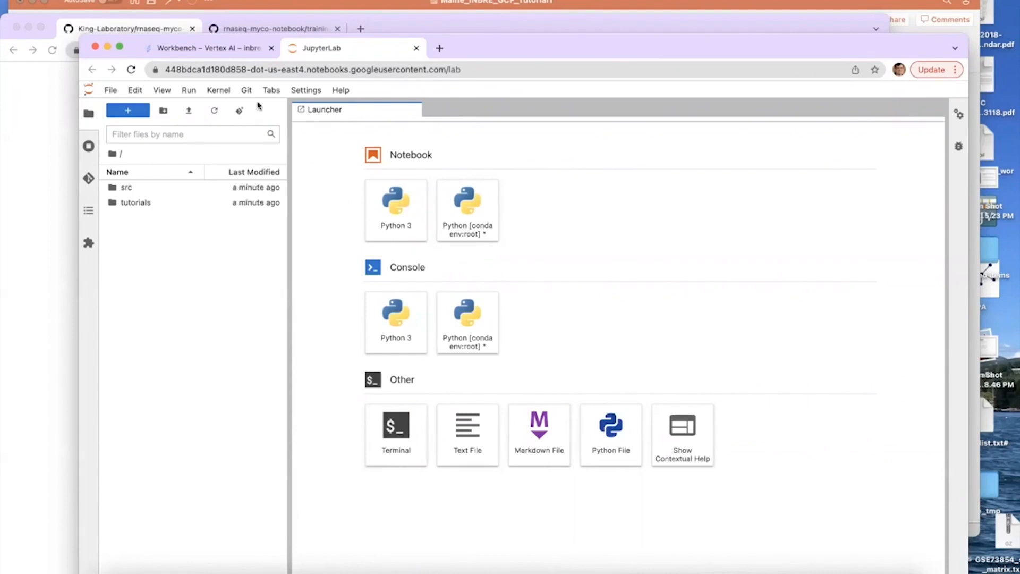
# Begin cloning a Git repository and enter the King-Laboratory rnaseq-myco-notebook address ending in .git as the clone URI
pyautogui.click(247, 91)
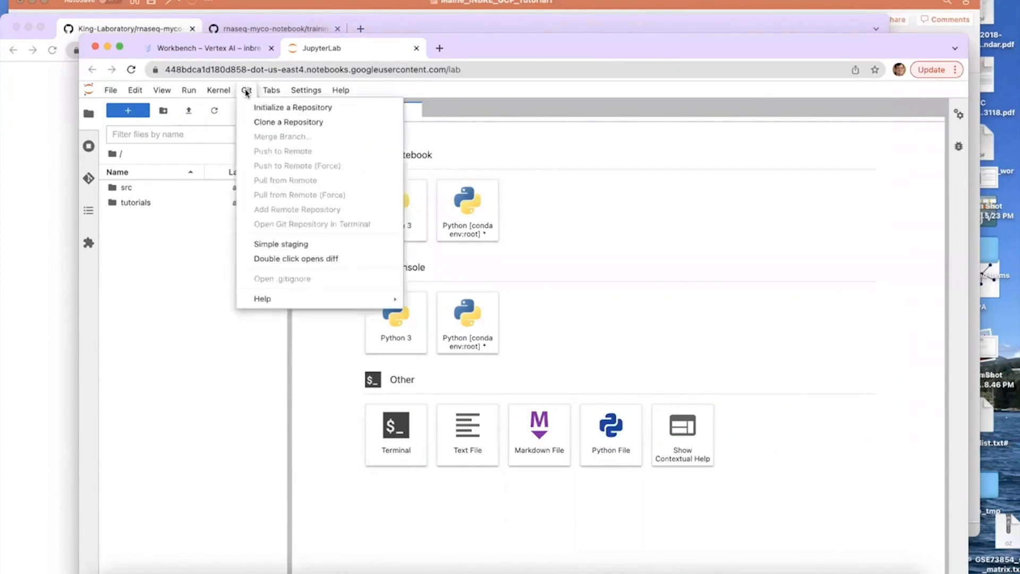
pyautogui.click(265, 123)
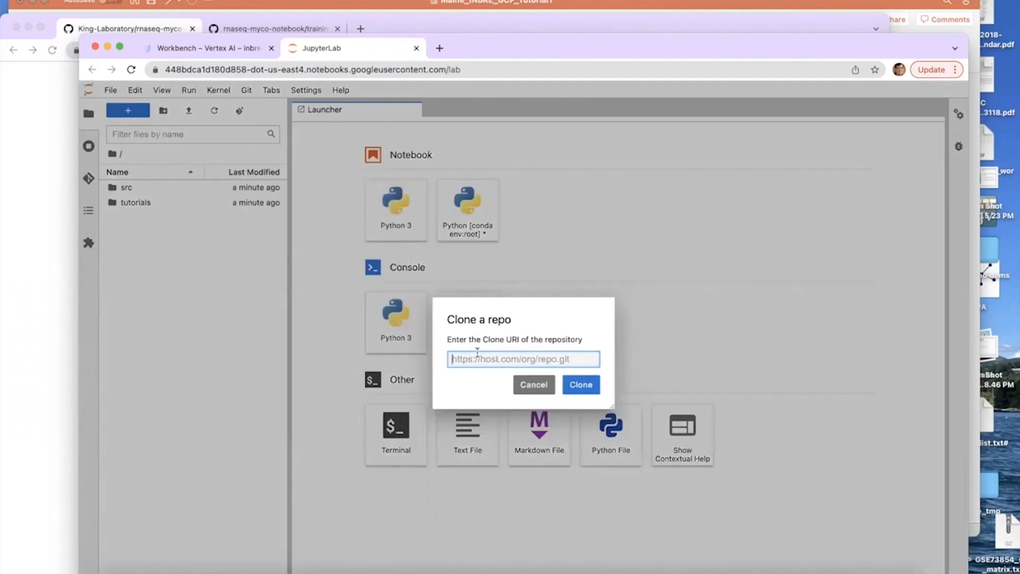
pyautogui.press('super+v')
pyautogui.write('.git')
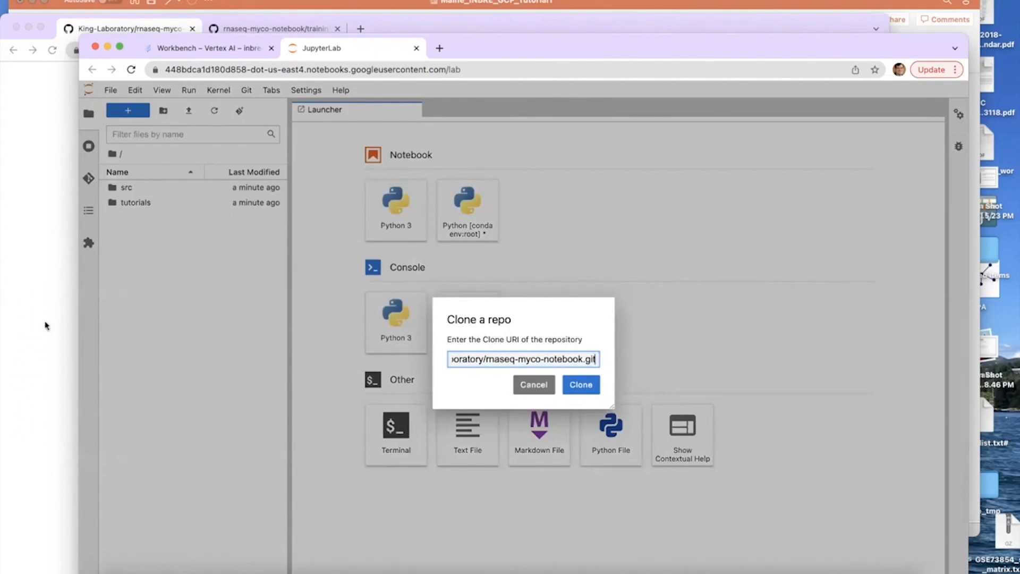
# Check the repository link under Downloading Tutorial Files in the GitHub README, and clone the repository in JupyterLab
pyautogui.click(45, 326)
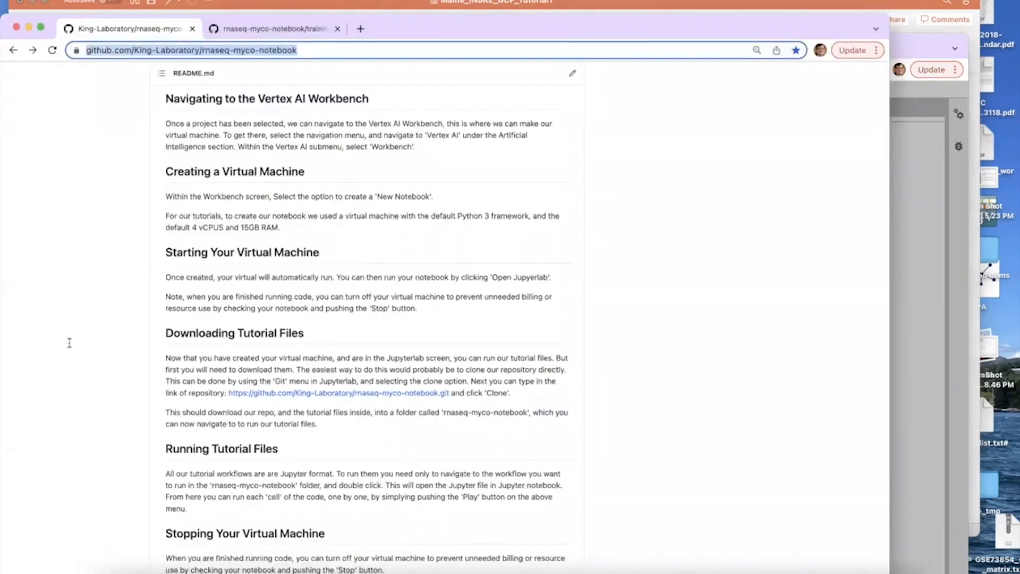
pyautogui.moveTo(456, 392); pyautogui.dragTo(228, 392)
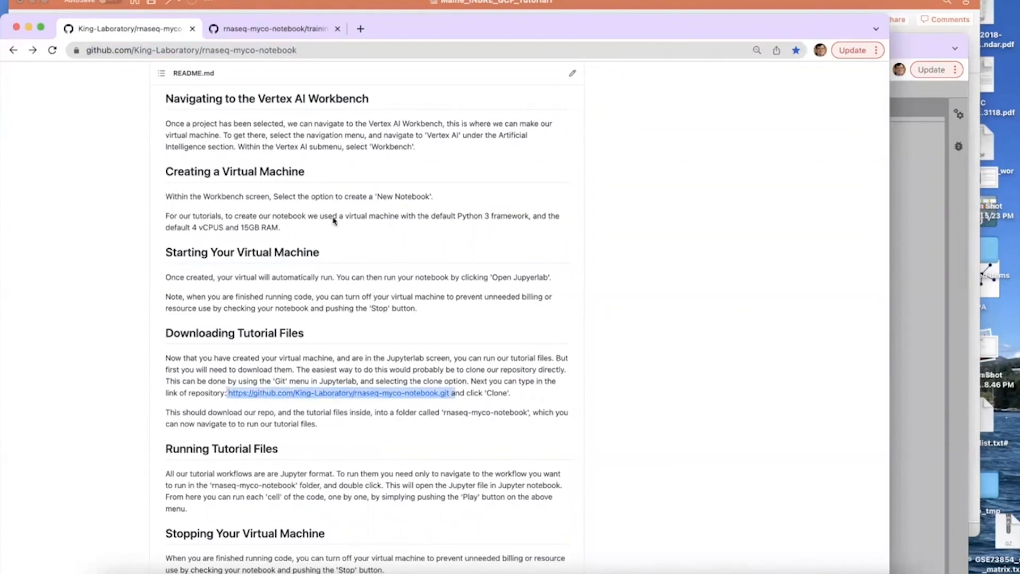
pyautogui.moveTo(789, 41); pyautogui.dragTo(788, 56)
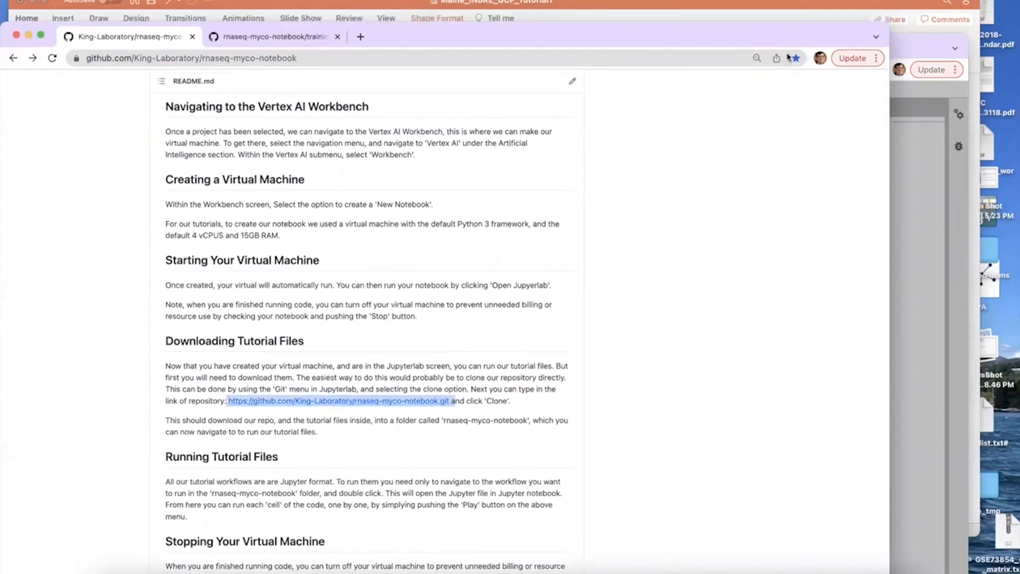
pyautogui.click(930, 47)
pyautogui.click(579, 387)
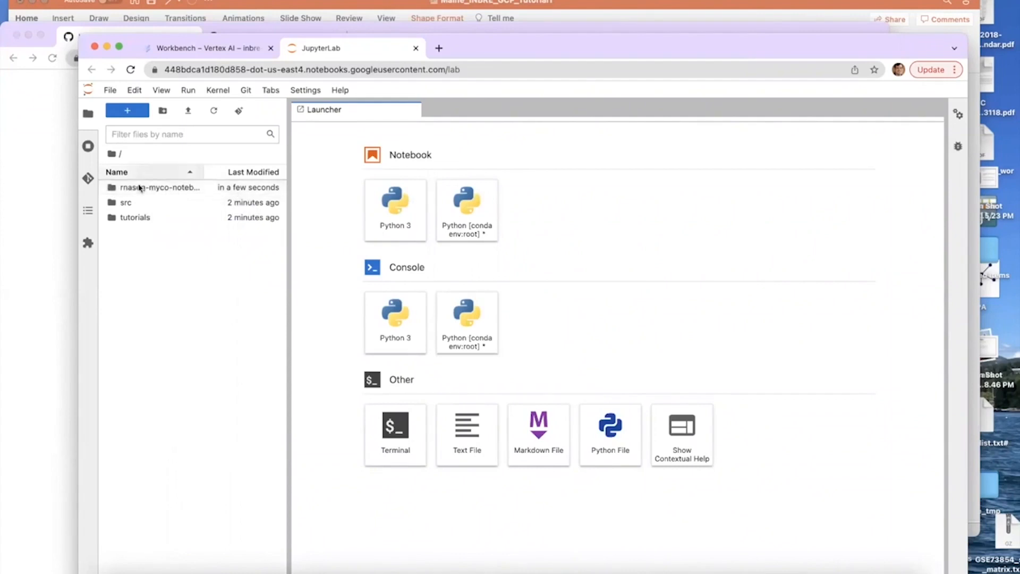
# Open training_demo_short.ipynb from the rnaseq-myco-notebook folder and look over its workflow overview
pyautogui.doubleClick(160, 192)
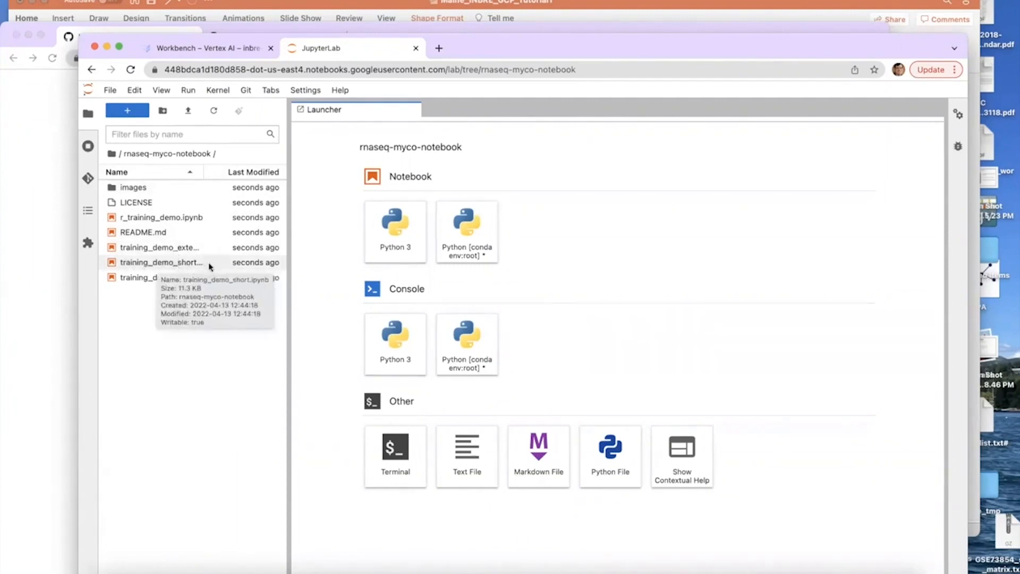
pyautogui.click(165, 264)
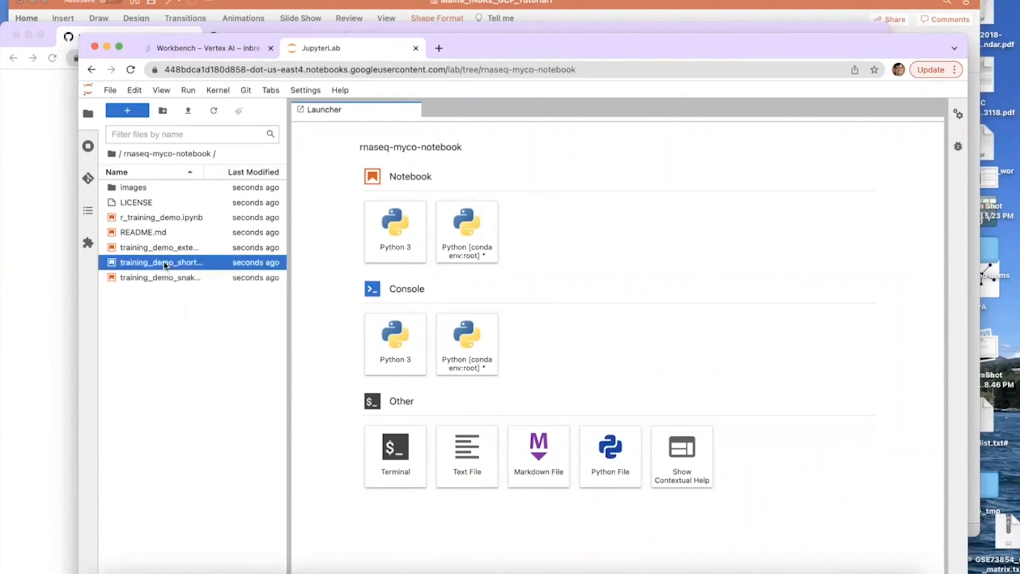
pyautogui.doubleClick(164, 264)
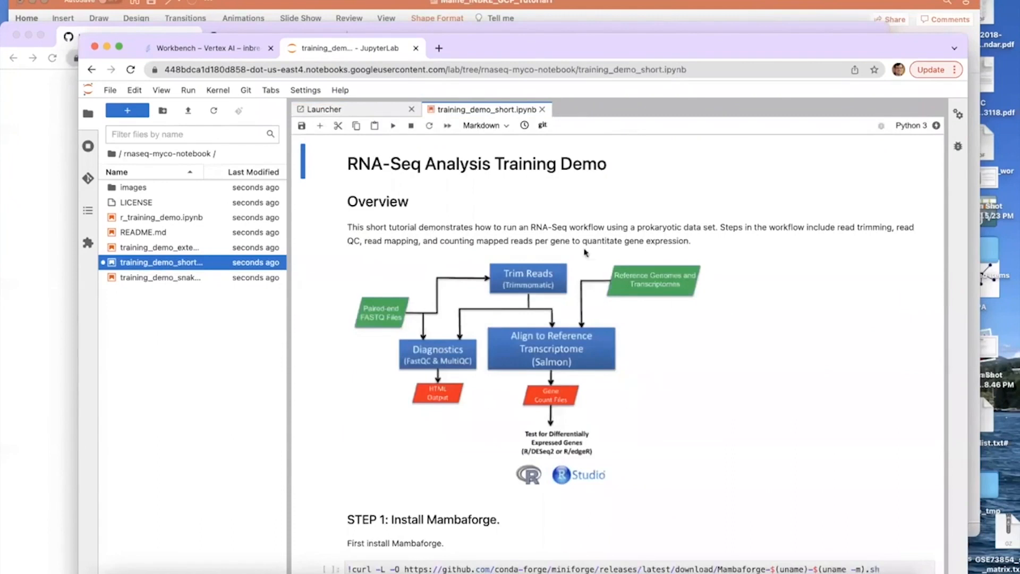
pyautogui.scroll(-5, 461, 343)
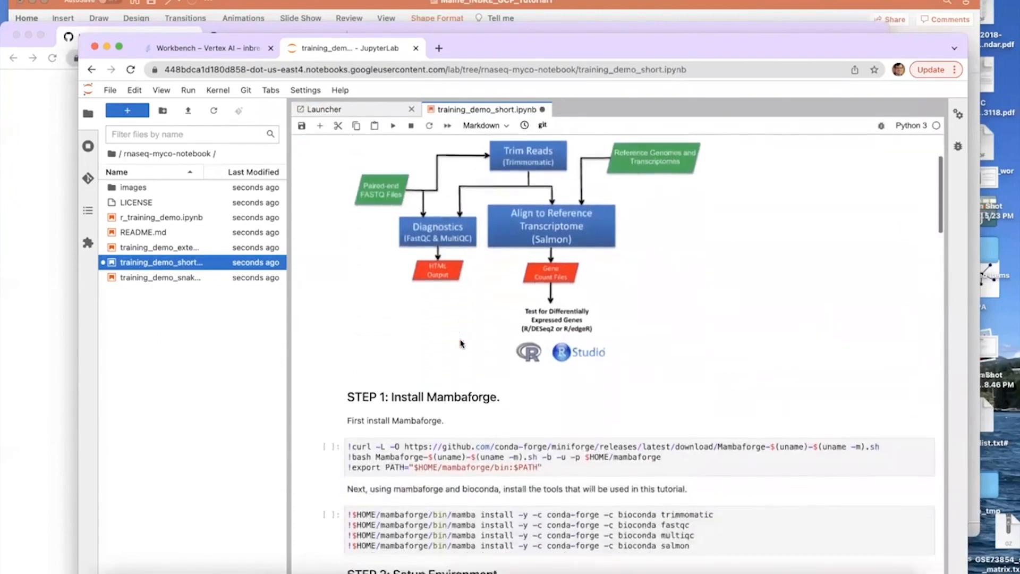
pyautogui.scroll(5, 461, 342)
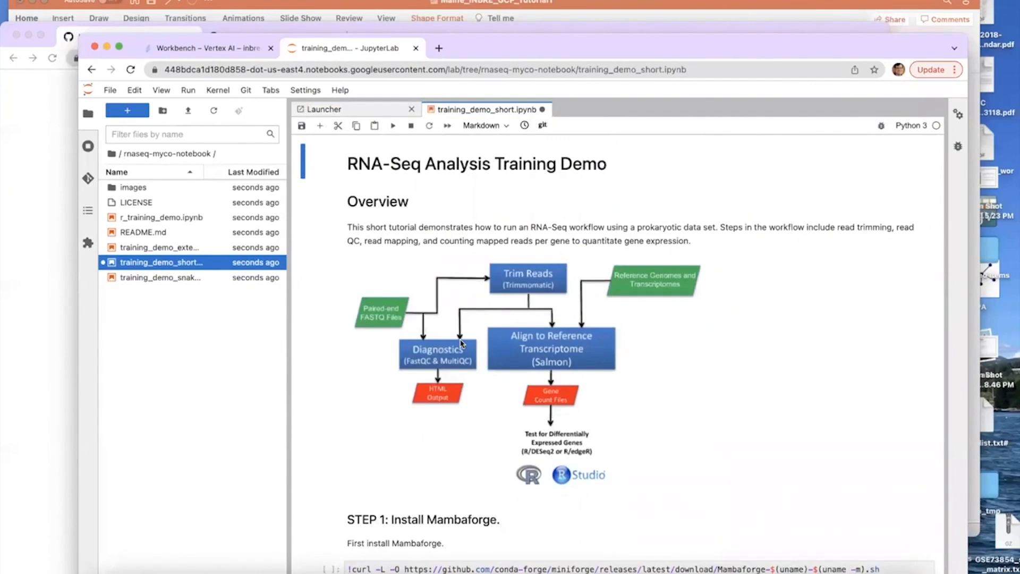
# Run the first code cell under STEP 1 to download and install Mambaforge
pyautogui.scroll(-6, 460, 338)
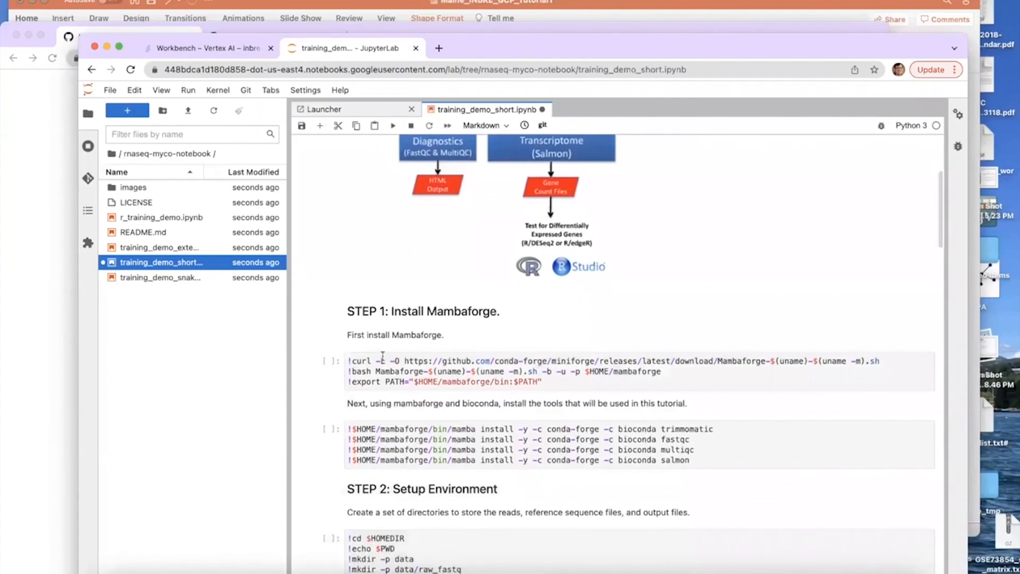
pyautogui.click(352, 363)
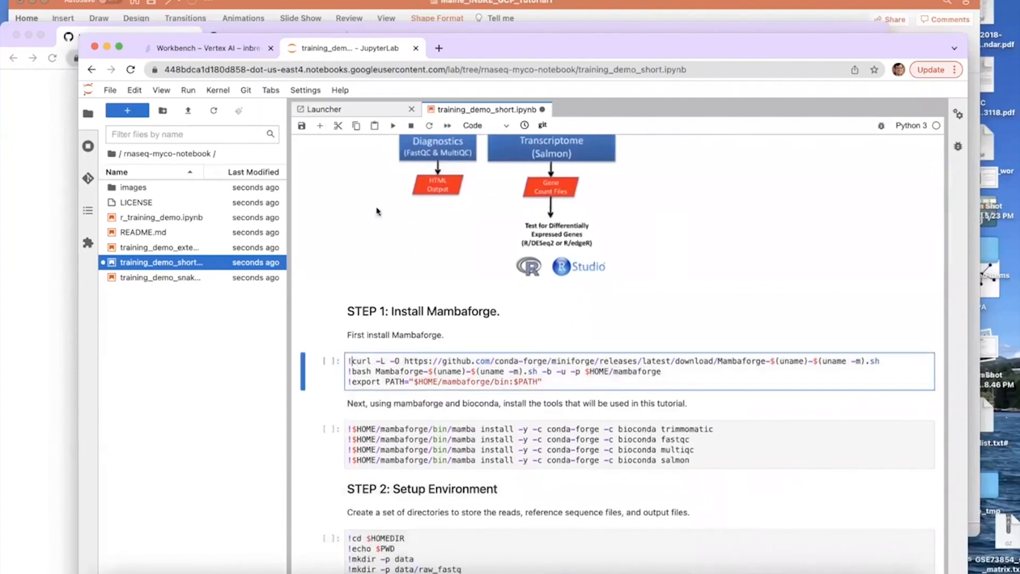
pyautogui.click(394, 128)
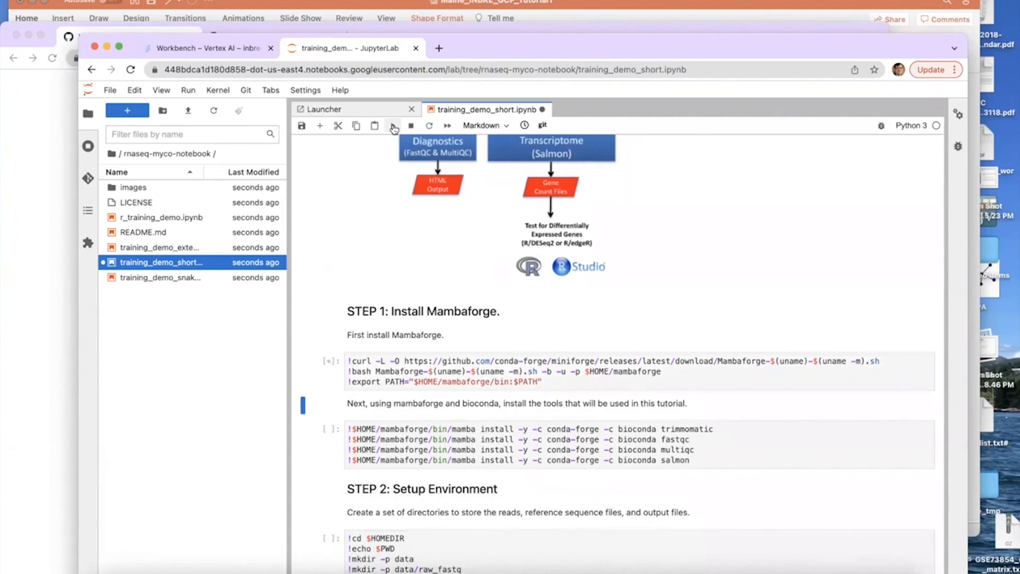
pyautogui.click(349, 361)
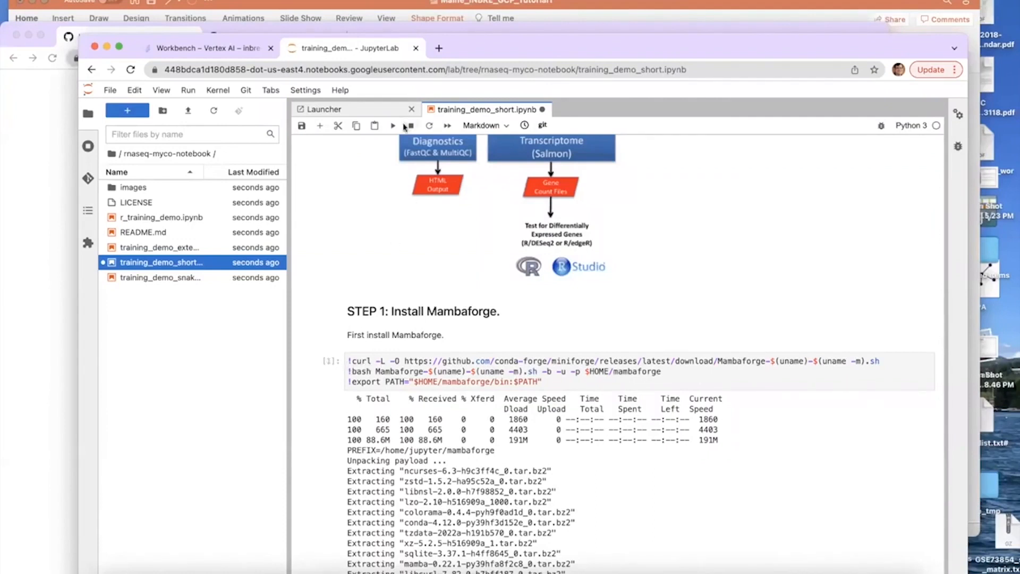
# Review the Mambaforge installation output down to the cell that installs the tutorial's tools
pyautogui.scroll(-2, 423, 464)
pyautogui.scroll(-6, 423, 463)
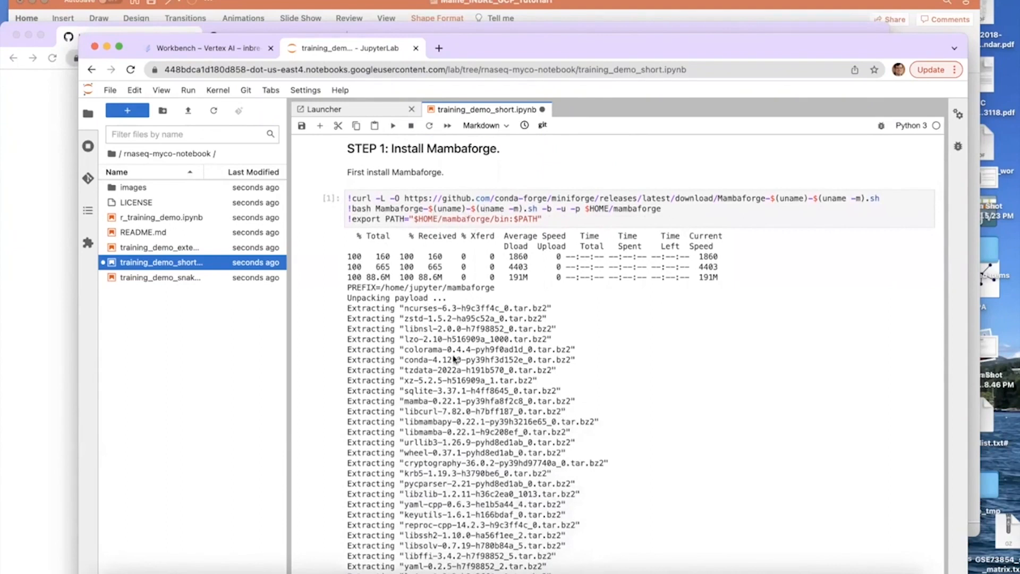
pyautogui.scroll(2, 452, 360)
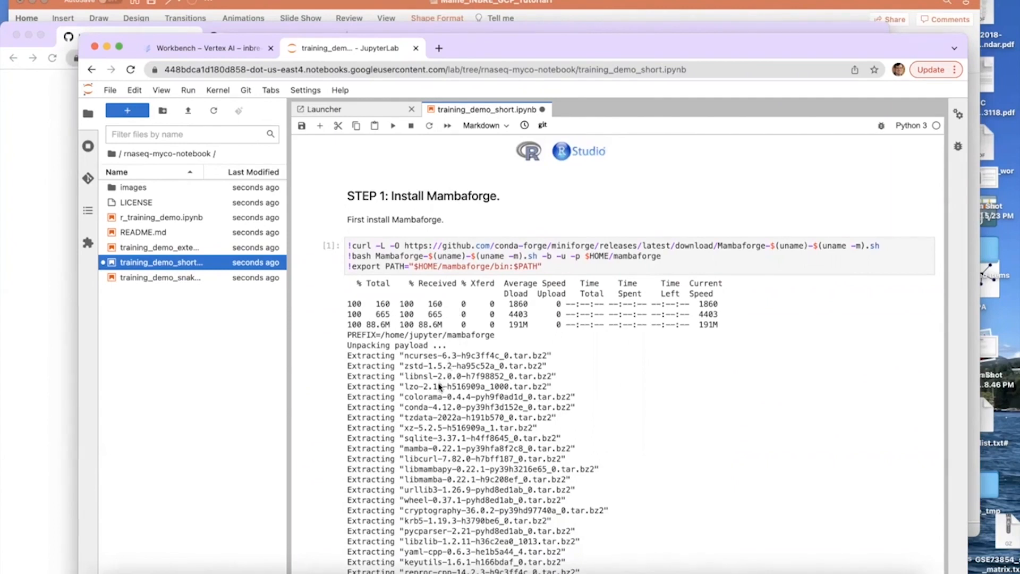
pyautogui.scroll(-10, 439, 387)
pyautogui.scroll(-12, 439, 386)
pyautogui.scroll(-15, 439, 386)
pyautogui.scroll(-15, 438, 387)
pyautogui.scroll(-15, 439, 387)
pyautogui.scroll(-15, 438, 386)
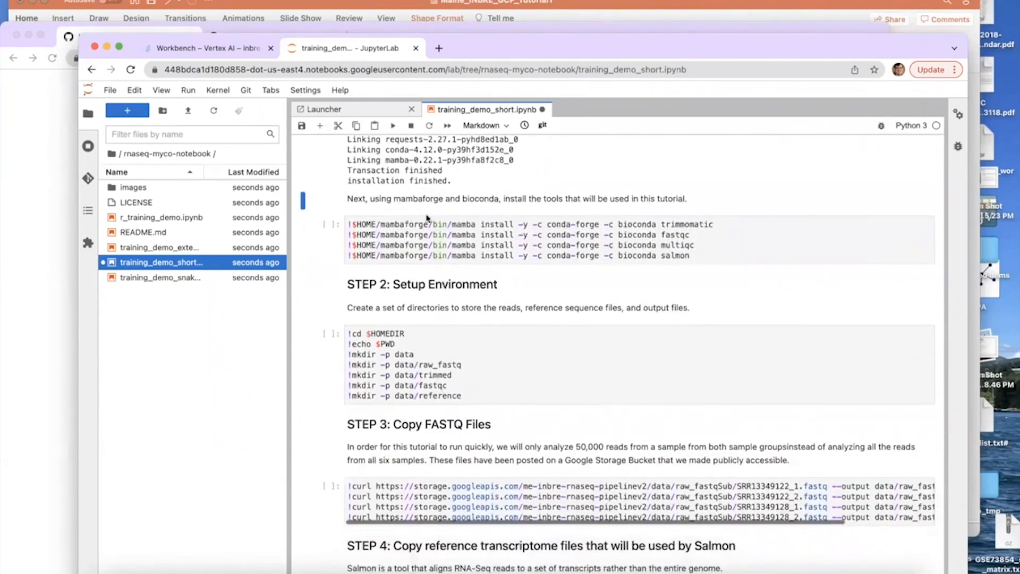
# Run the cell that installs trimmomatic, fastqc, multiqc and salmon with mamba, and look through its output
pyautogui.click(351, 225)
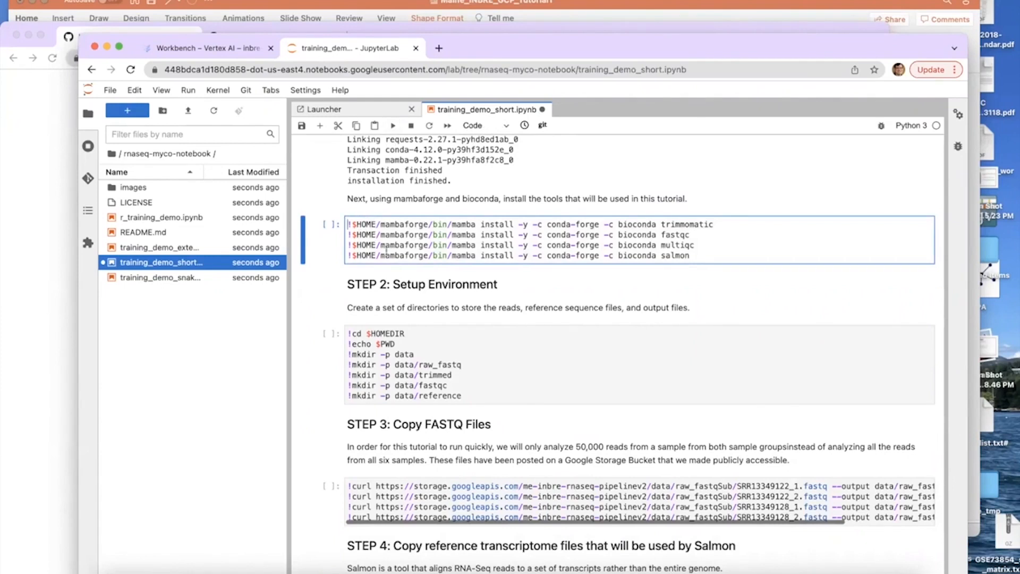
pyautogui.click(393, 131)
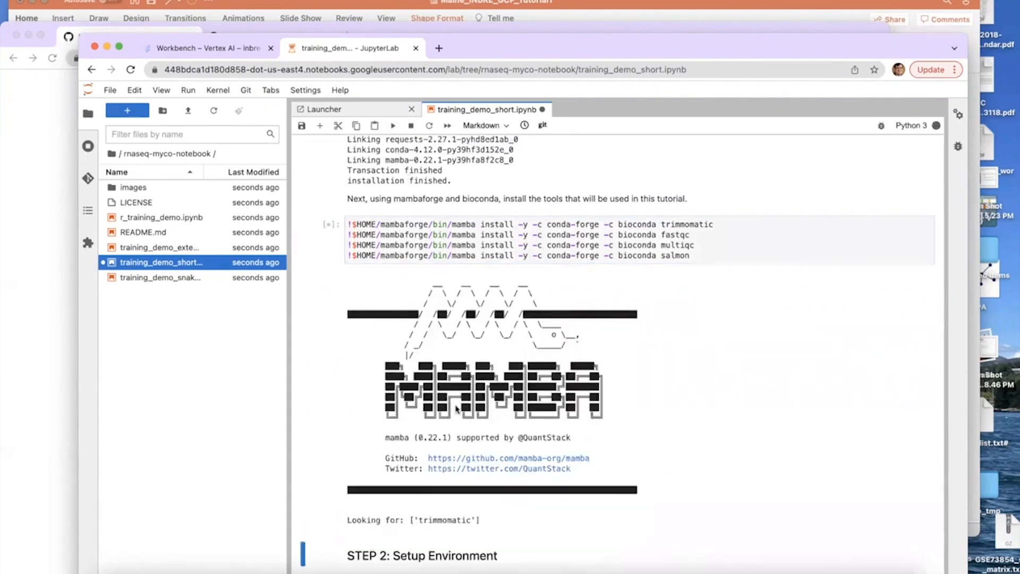
pyautogui.scroll(-5, 456, 408)
pyautogui.scroll(-1, 446, 355)
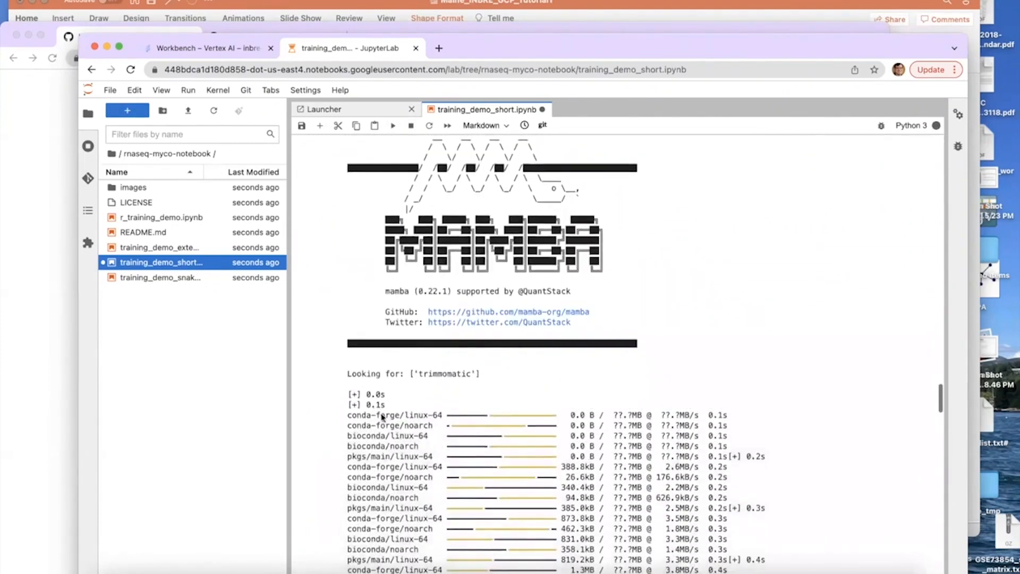
pyautogui.scroll(5, 448, 380)
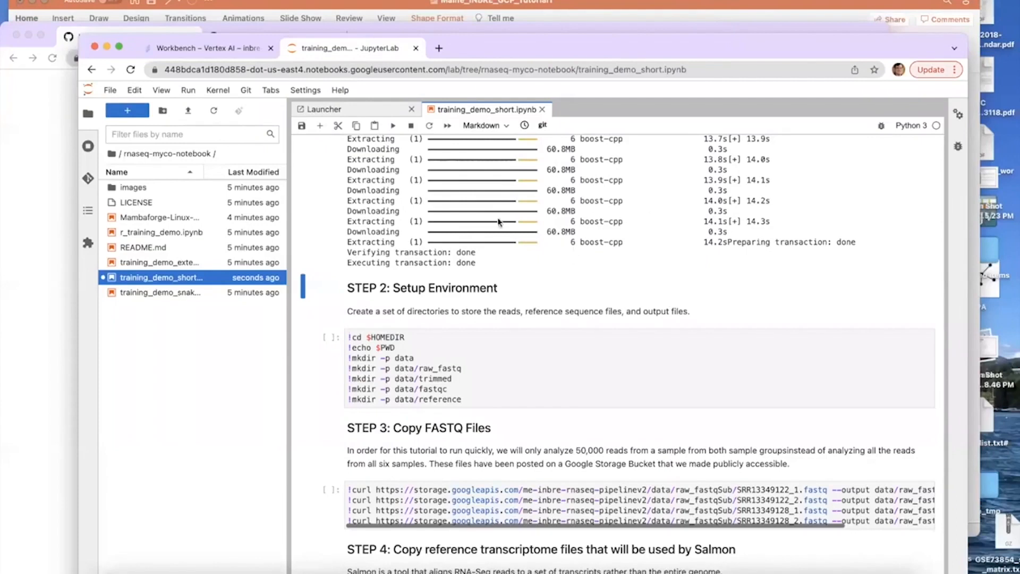
pyautogui.scroll(5, 435, 250)
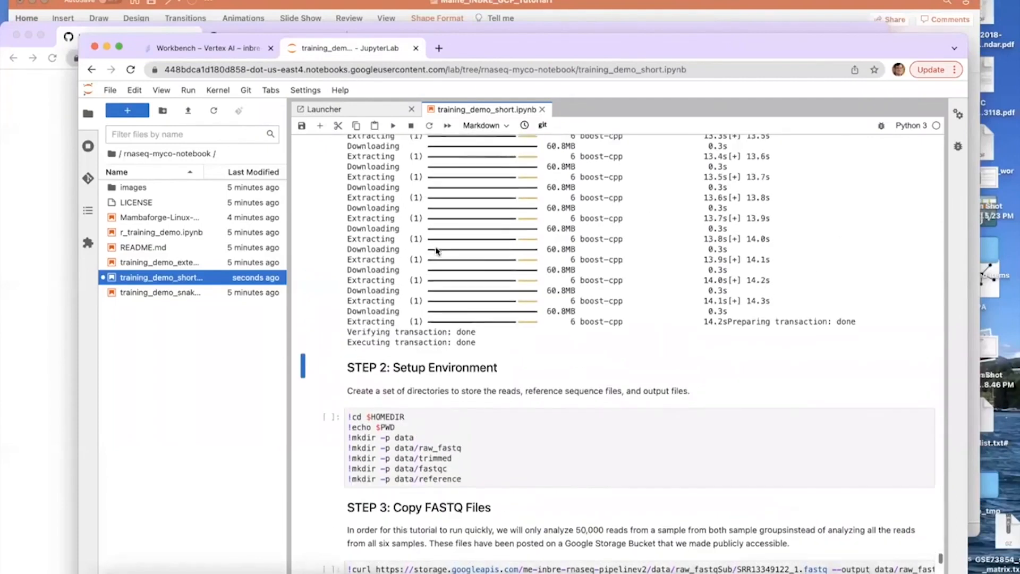
# Run the STEP 2 cell that creates the data directory with raw_fastq, trimmed, fastqc and reference subdirectories
pyautogui.scroll(-4, 435, 250)
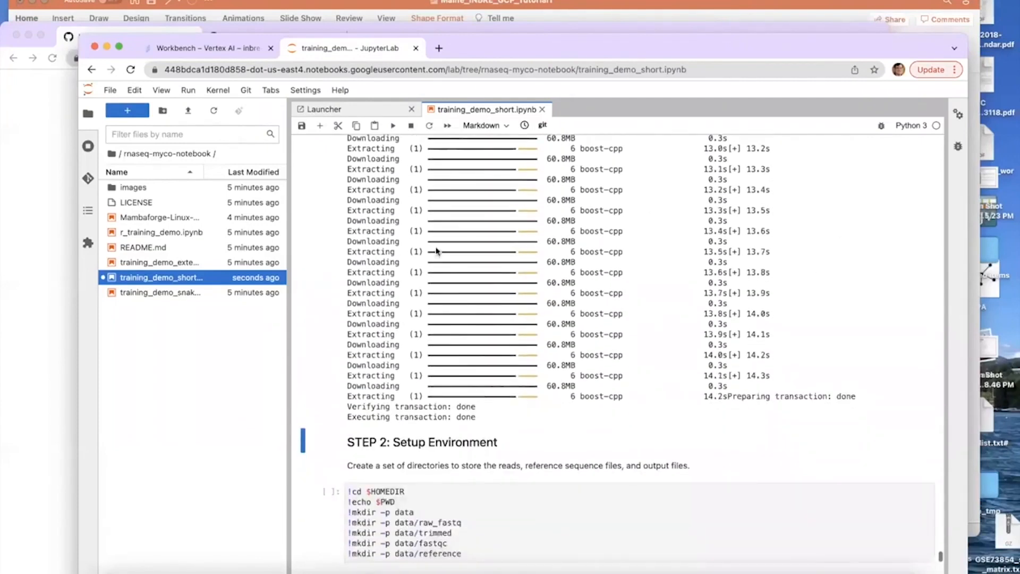
pyautogui.scroll(-1, 435, 250)
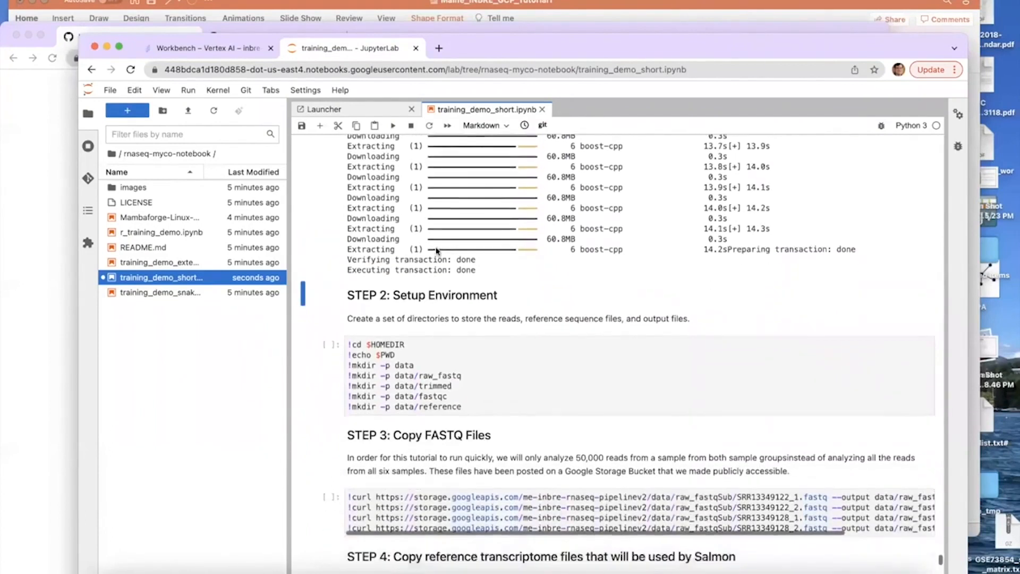
pyautogui.scroll(-2, 436, 251)
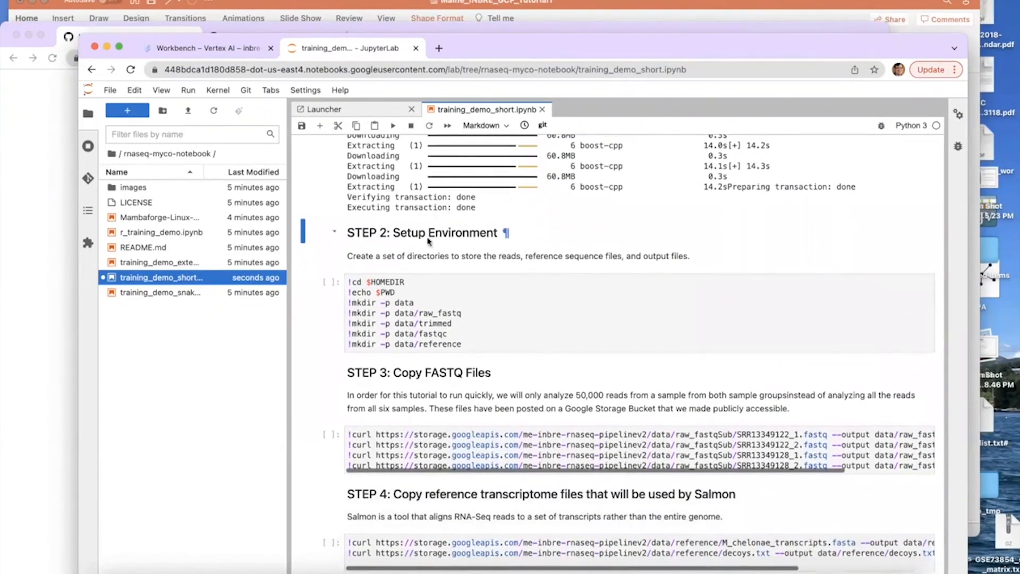
pyautogui.scroll(-1, 484, 318)
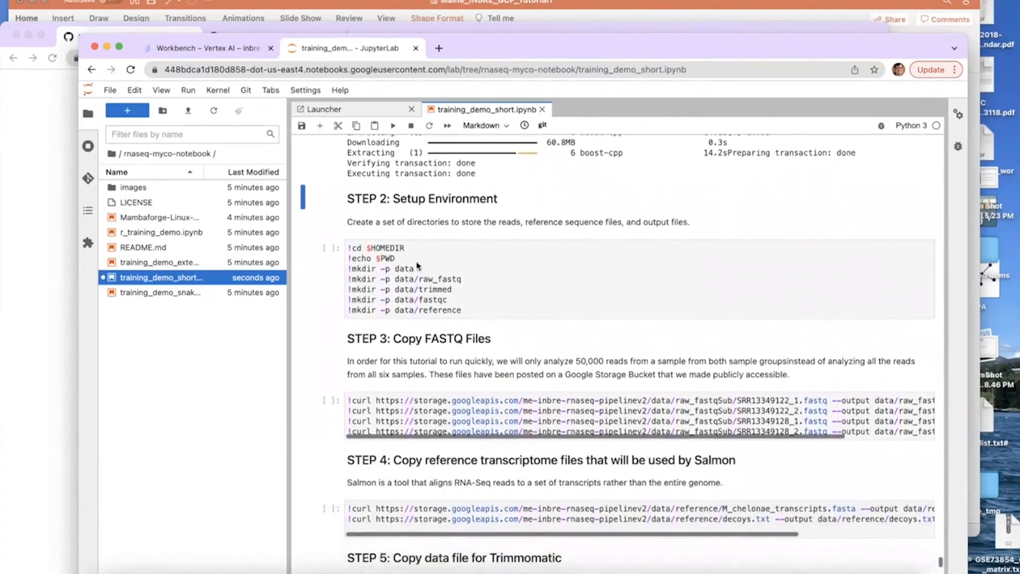
pyautogui.click(348, 248)
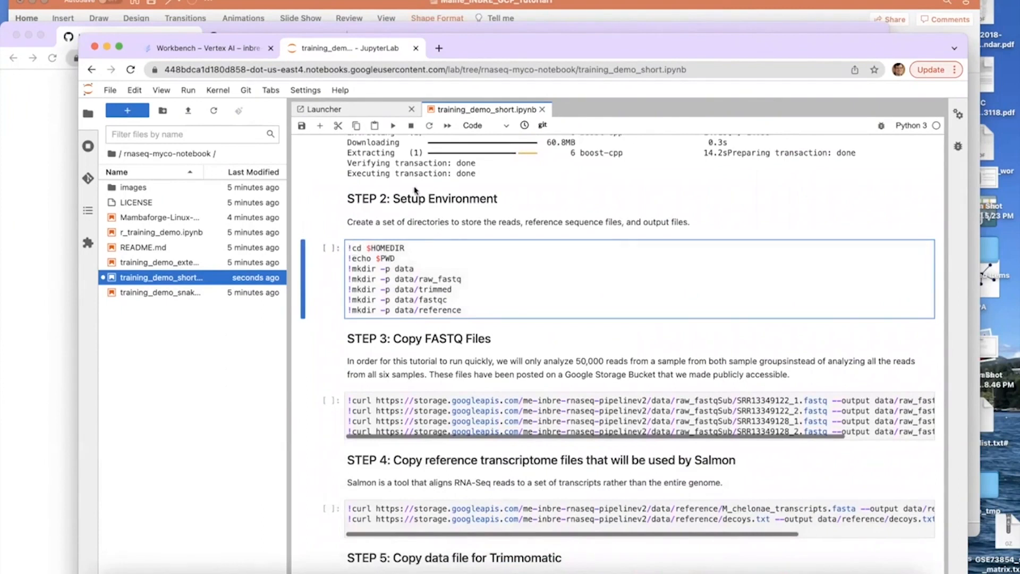
pyautogui.click(392, 125)
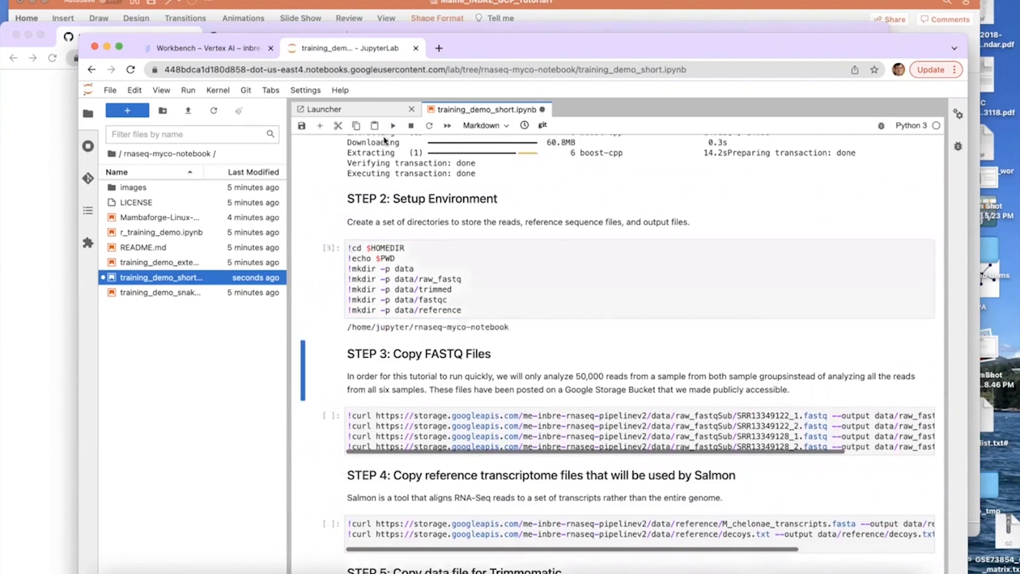
# Refresh the file browser and open the new data folder in rnaseq-myco-notebook
pyautogui.click(215, 113)
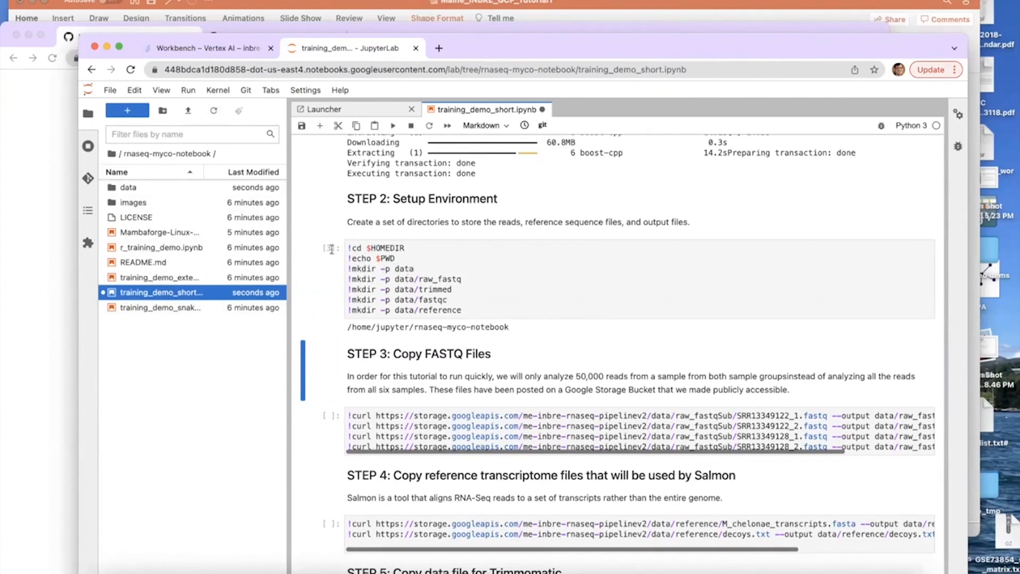
pyautogui.click(126, 189)
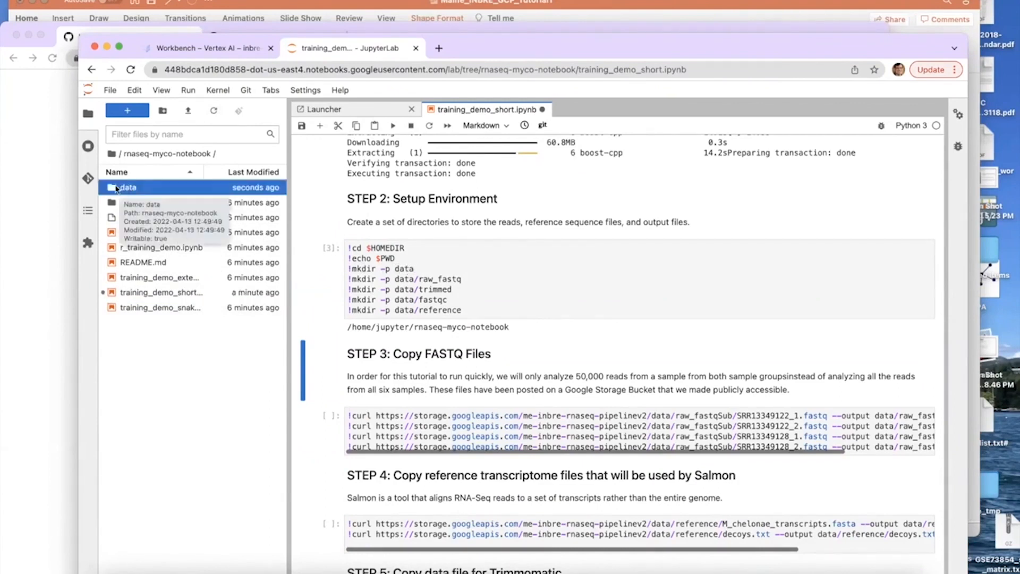
pyautogui.doubleClick(114, 189)
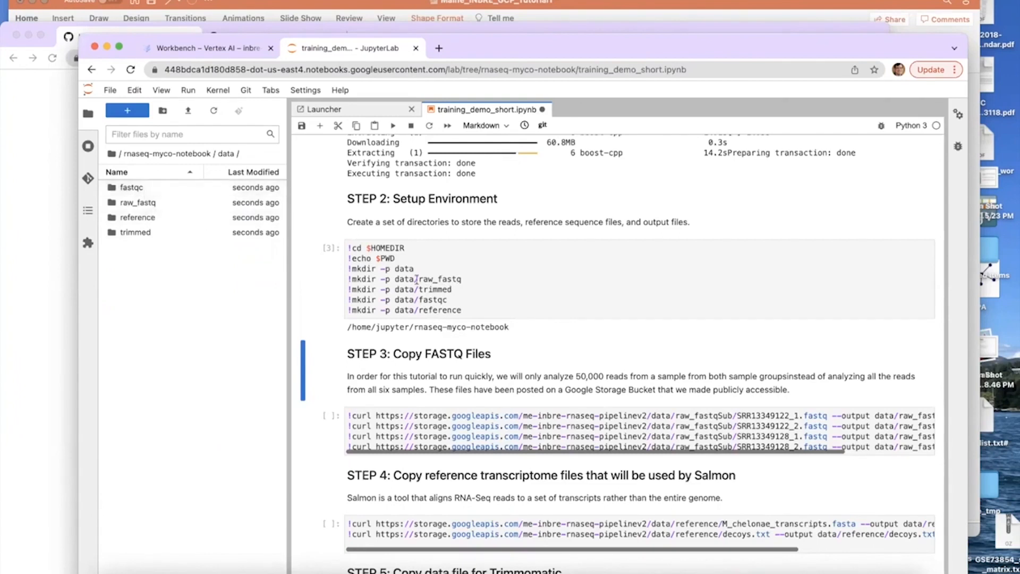
# Review the STEP 3 description and curl commands, and run the cell to copy the SRR13349122 and SRR13349128 FASTQ files into data/raw_fastq
pyautogui.scroll(-2, 617, 351)
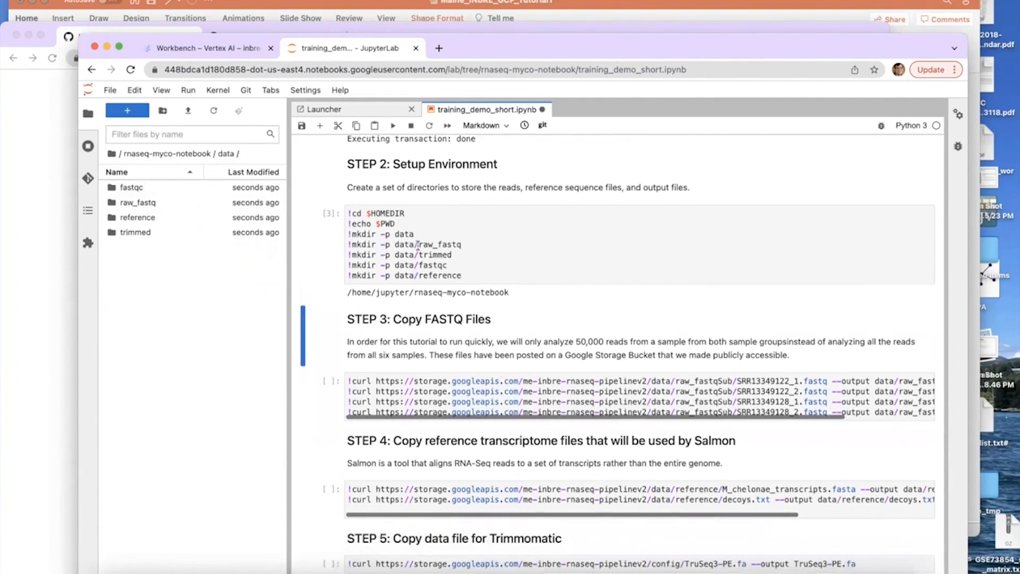
pyautogui.scroll(-5, 418, 245)
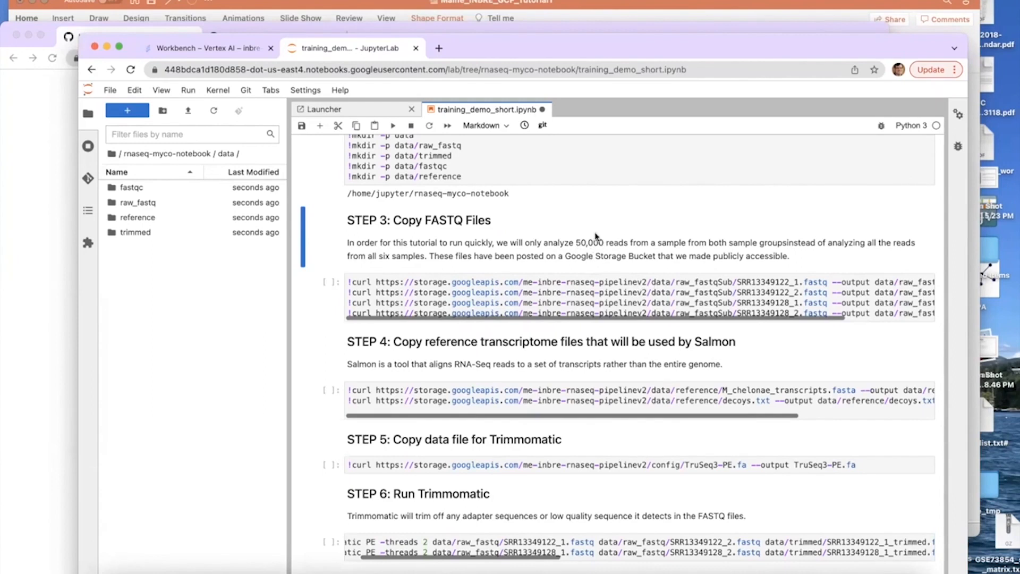
pyautogui.moveTo(576, 243); pyautogui.dragTo(629, 246)
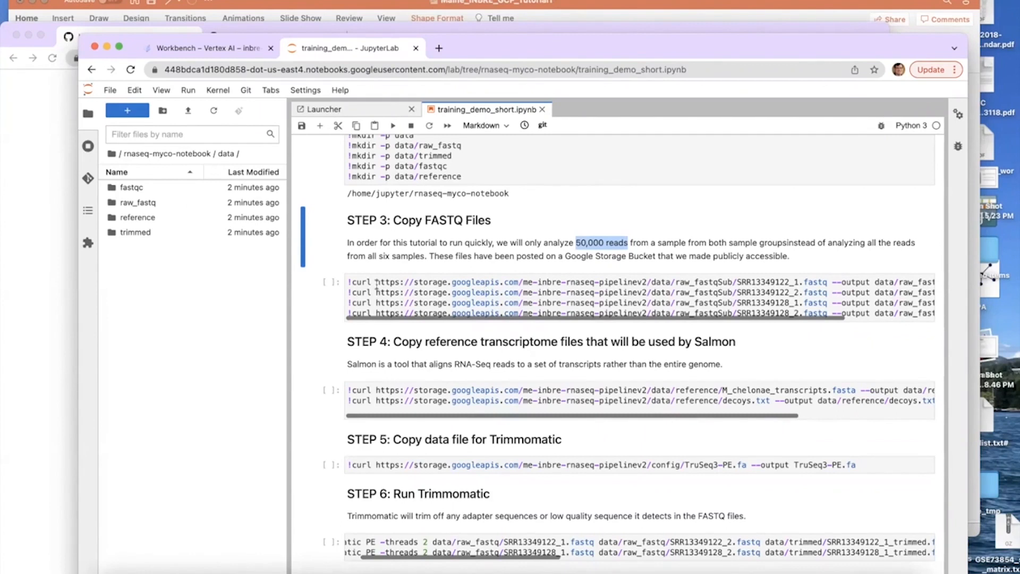
pyautogui.scroll(-1, 377, 286)
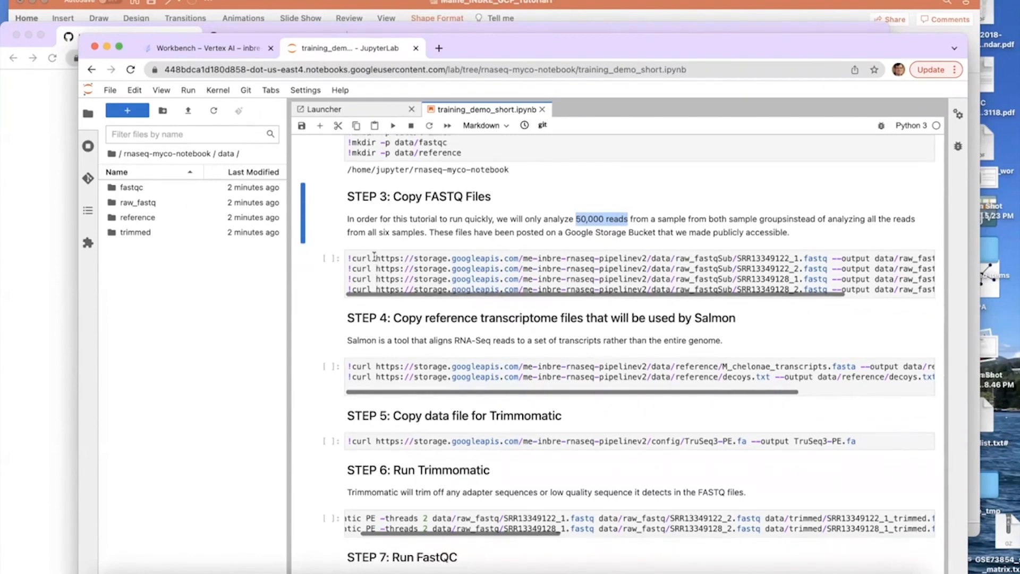
pyautogui.moveTo(375, 258); pyautogui.dragTo(646, 258)
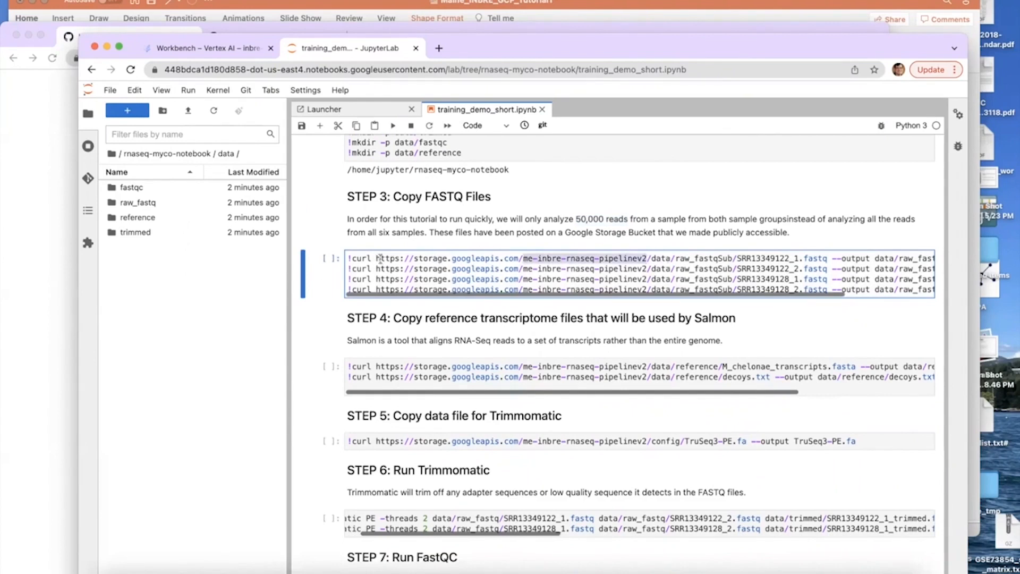
pyautogui.moveTo(375, 259); pyautogui.dragTo(647, 258)
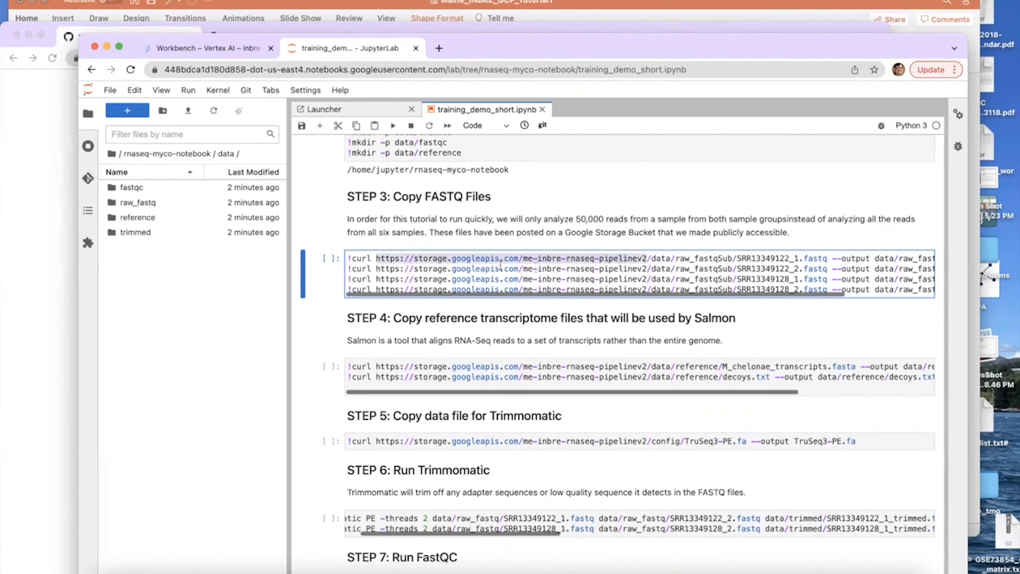
pyautogui.click(366, 259)
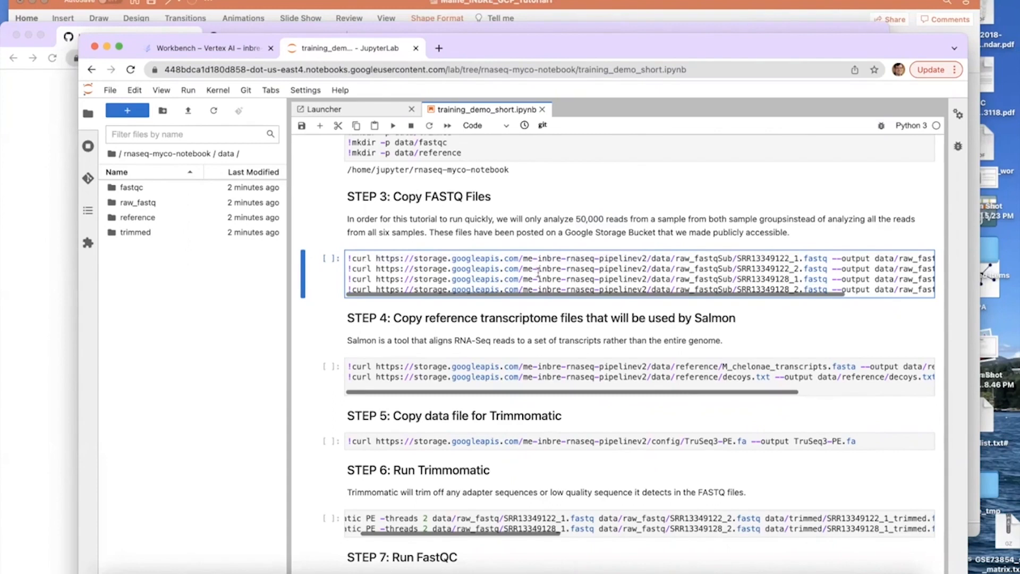
pyautogui.hscroll(4, 538, 272)
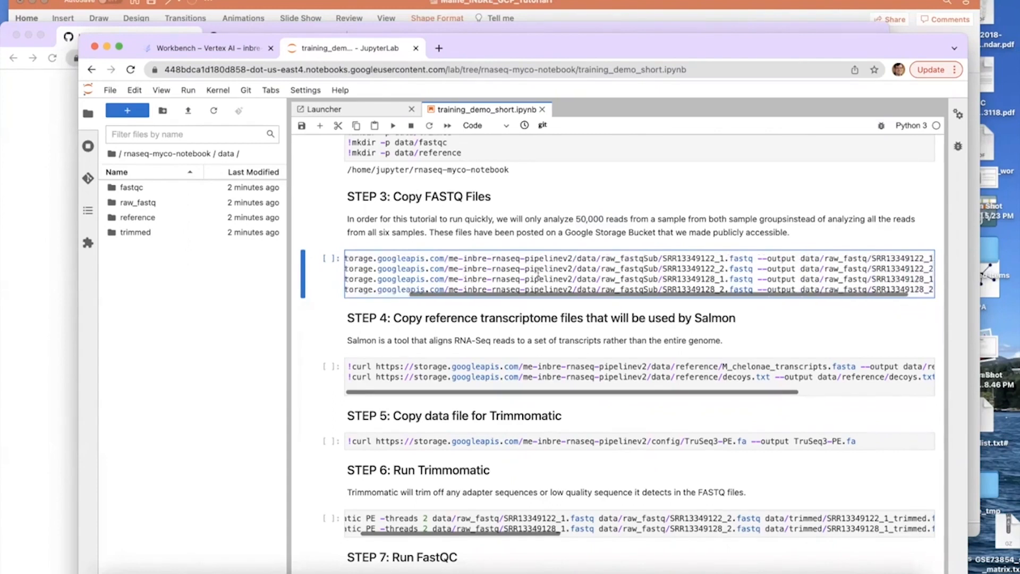
pyautogui.hscroll(-4, 538, 272)
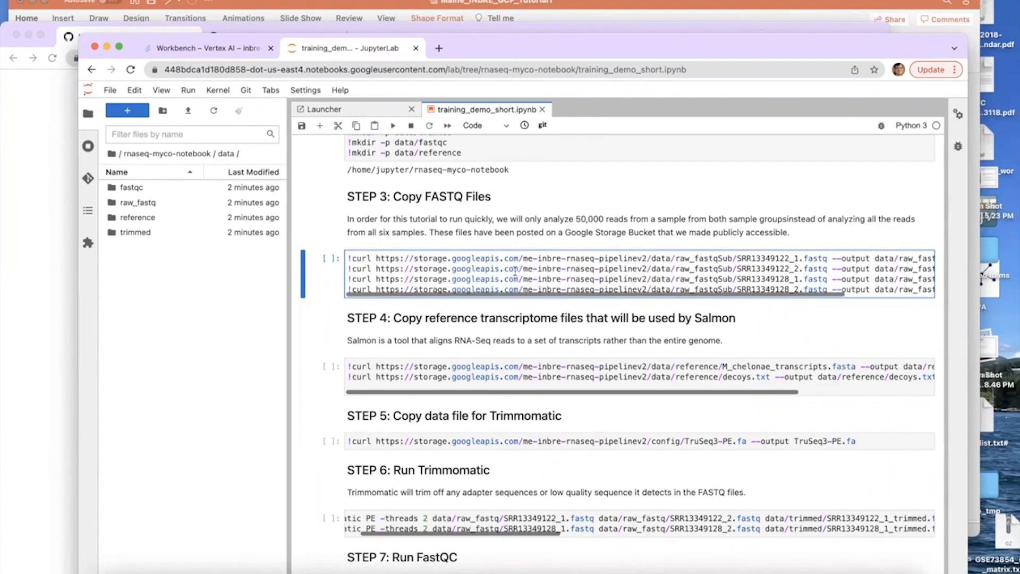
pyautogui.click(393, 126)
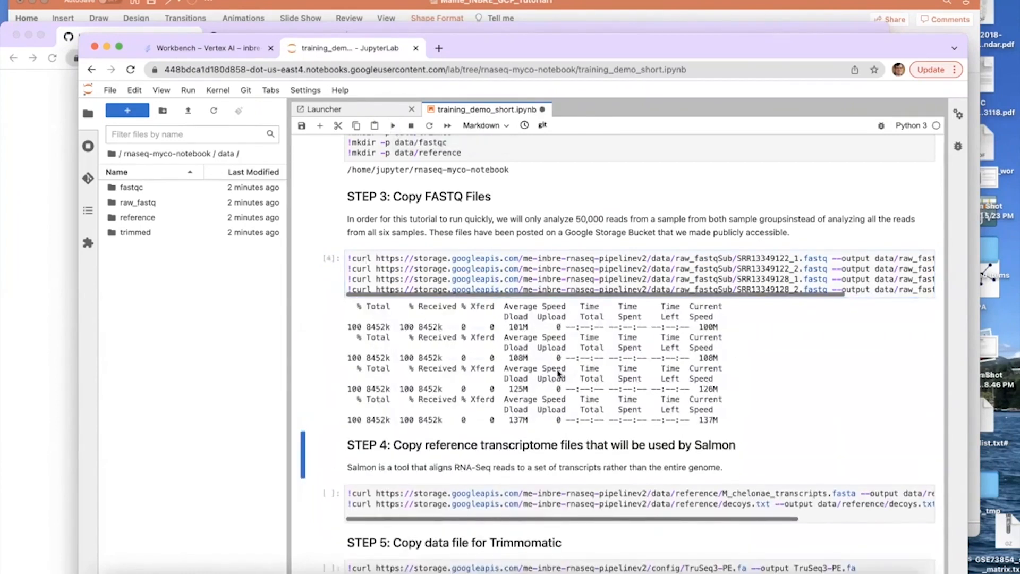
# Run the STEP 4 cell to copy M_chelonae_transcripts.fasta and decoys.txt into data/reference for Salmon
pyautogui.scroll(-3, 557, 373)
pyautogui.scroll(-4, 558, 374)
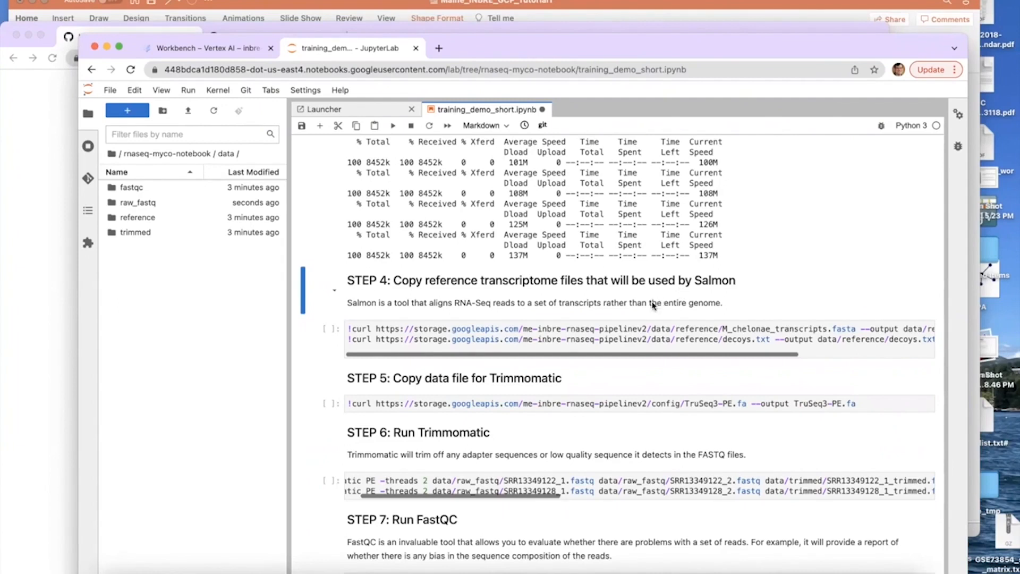
pyautogui.scroll(-1, 653, 304)
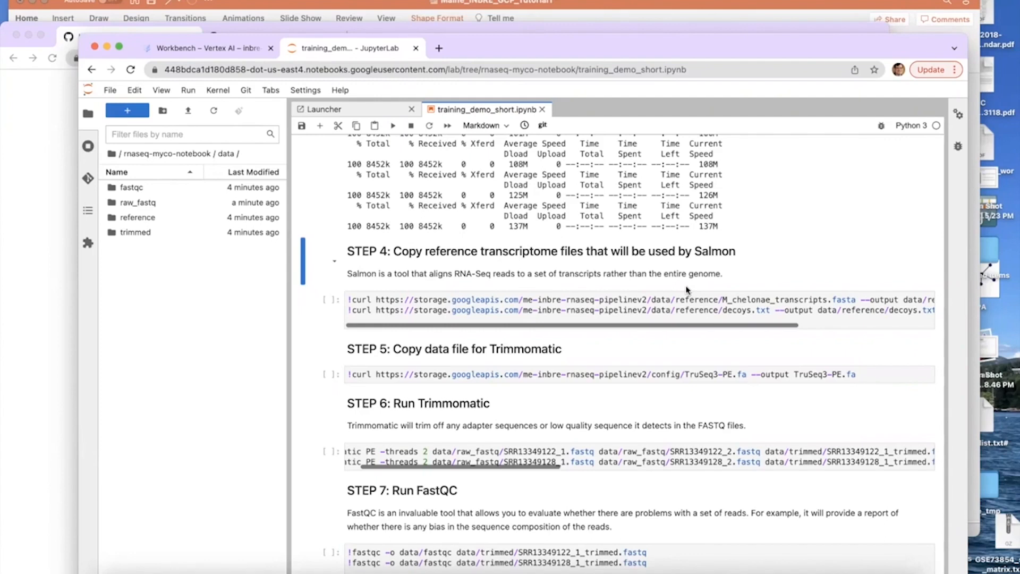
pyautogui.moveTo(695, 256); pyautogui.dragTo(733, 257)
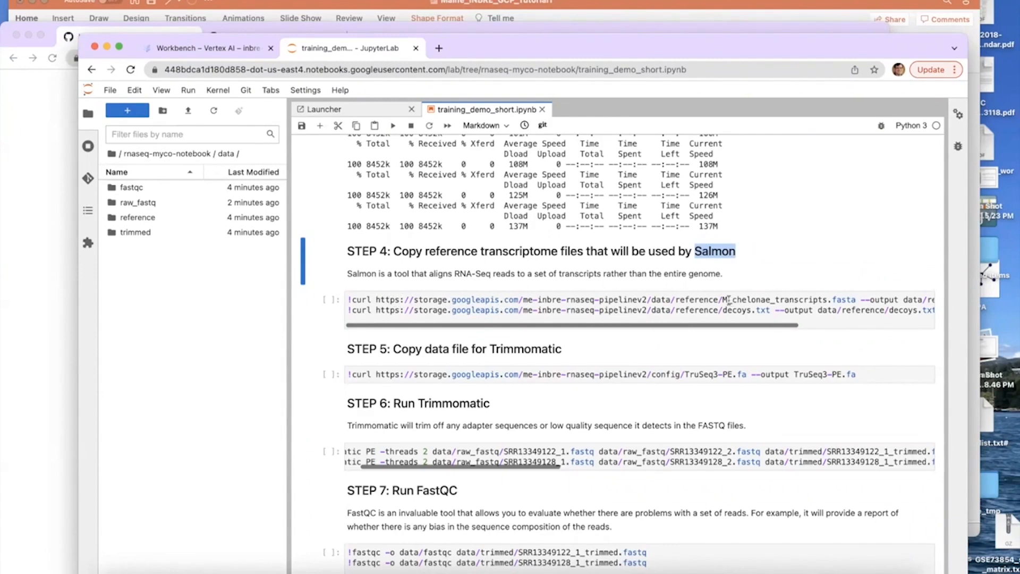
pyautogui.moveTo(722, 299)
pyautogui.mouseDown()
pyautogui.moveTo(856, 300)
pyautogui.moveTo(720, 302)
pyautogui.mouseUp()
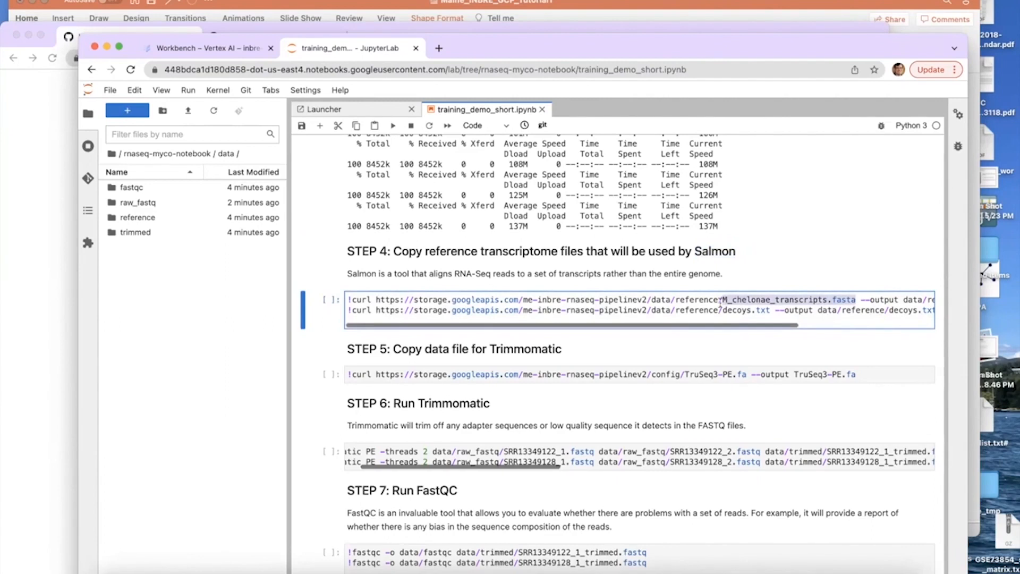
pyautogui.moveTo(720, 303); pyautogui.dragTo(718, 301)
pyautogui.click(523, 305)
pyautogui.click(391, 127)
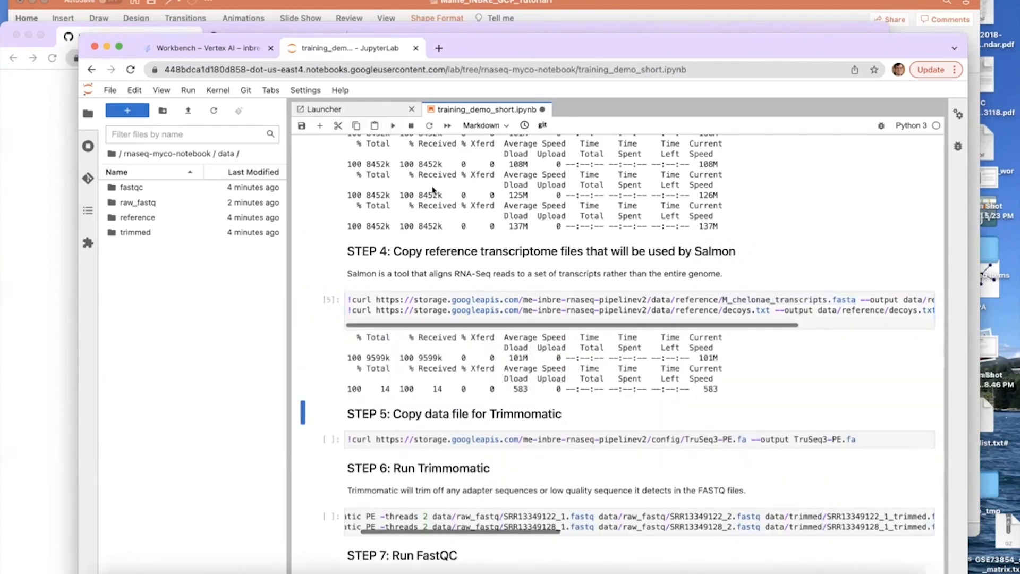
# Run the STEP 5 cell to download the TruSeq3-PE.fa data file for Trimmomatic
pyautogui.scroll(-5, 435, 197)
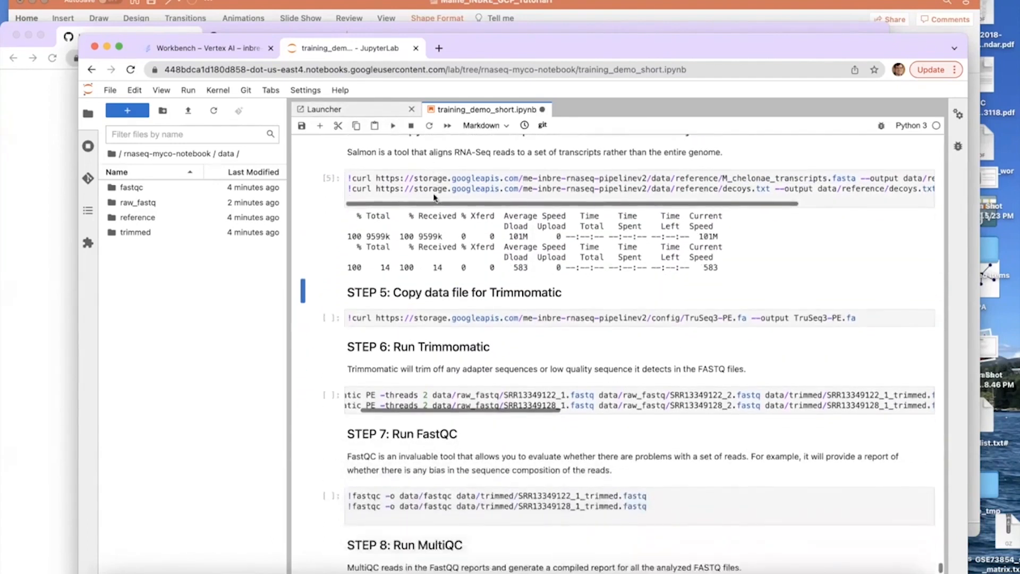
pyautogui.click(450, 262)
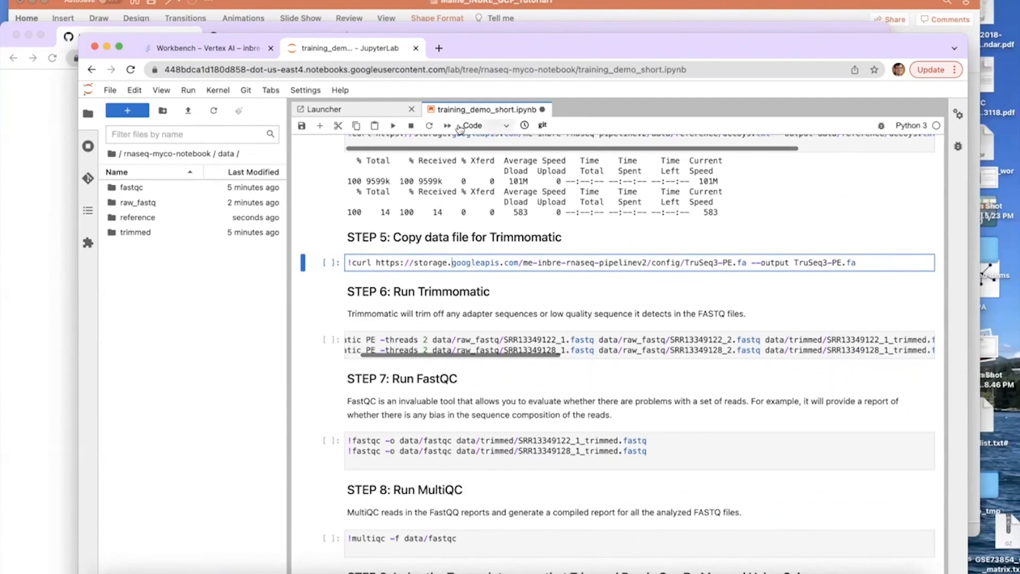
pyautogui.click(393, 125)
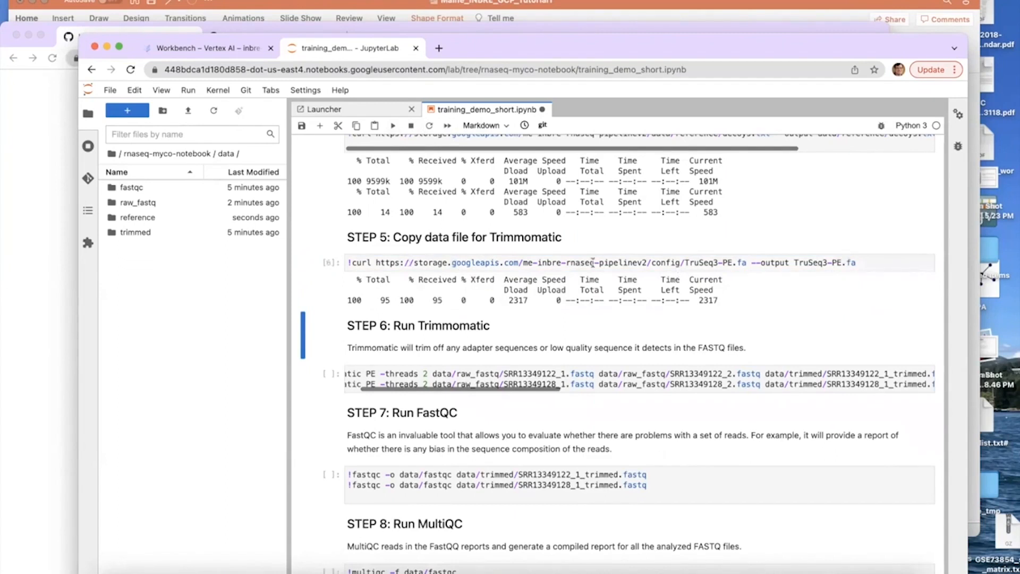
# Examine the STEP 6 Trimmomatic command, including paired-end mode, threads, the SRR13349122 input FASTQ files and the ILLUMINACLIP adapter settings
pyautogui.scroll(-3, 620, 264)
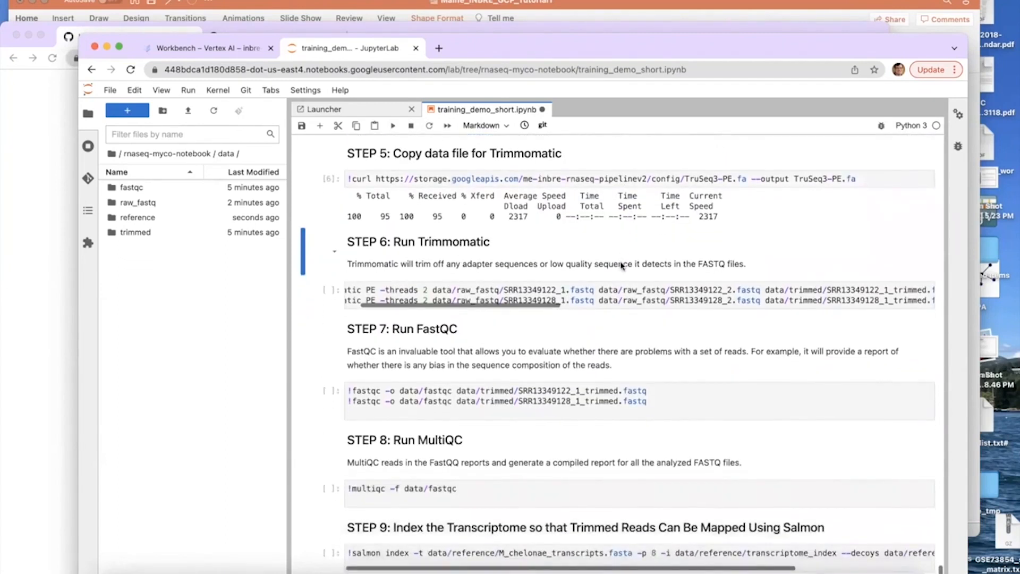
pyautogui.scroll(-1, 621, 264)
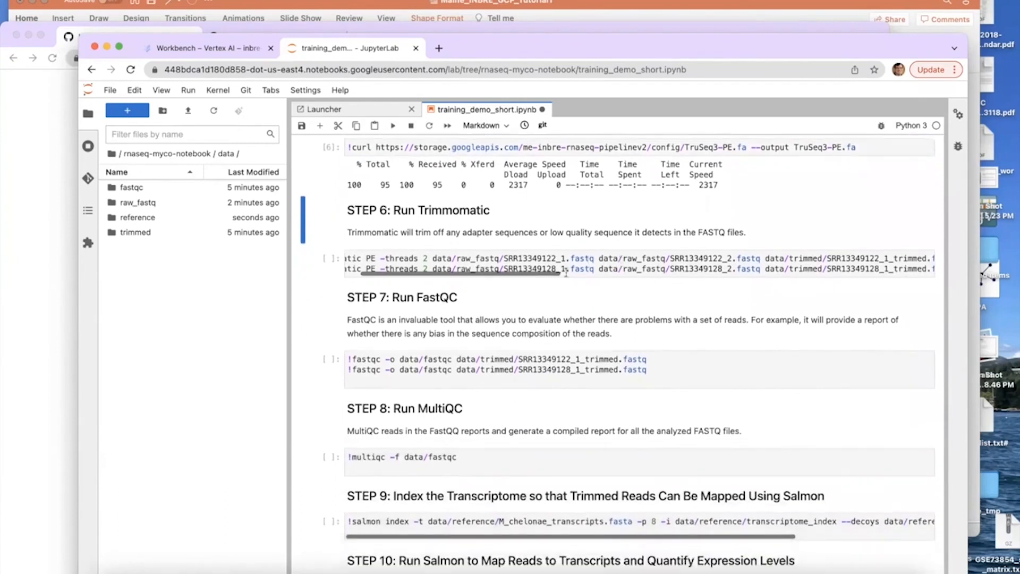
pyautogui.moveTo(553, 273); pyautogui.dragTo(502, 272)
pyautogui.click(378, 261)
pyautogui.hscroll(-2, 425, 266)
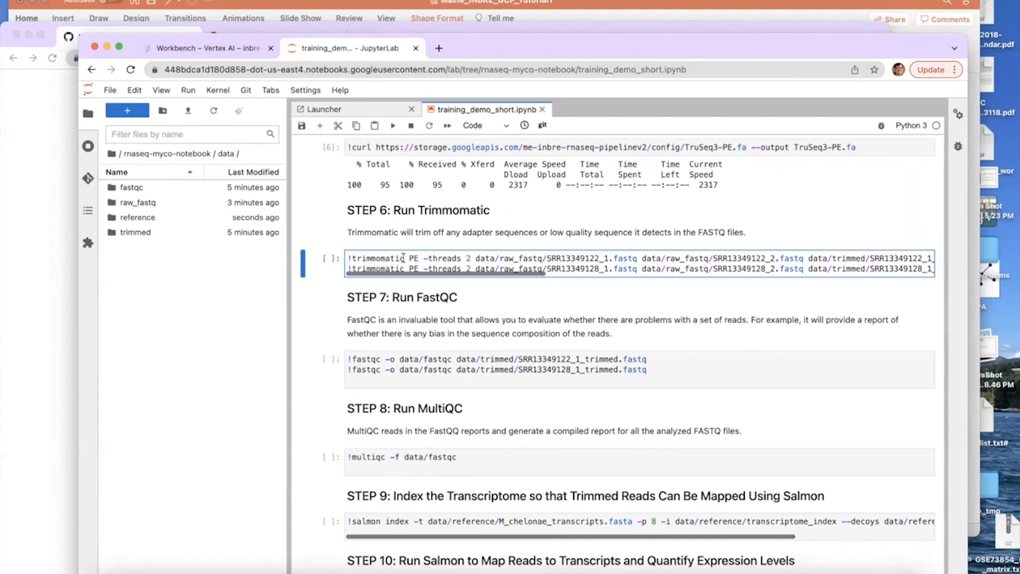
pyautogui.moveTo(403, 258); pyautogui.dragTo(352, 258)
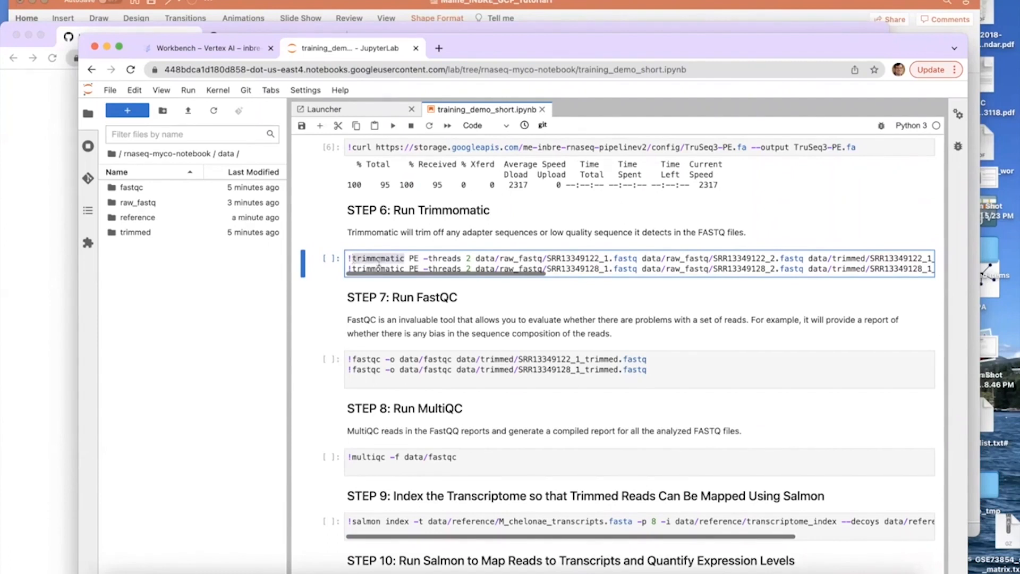
pyautogui.click(413, 259)
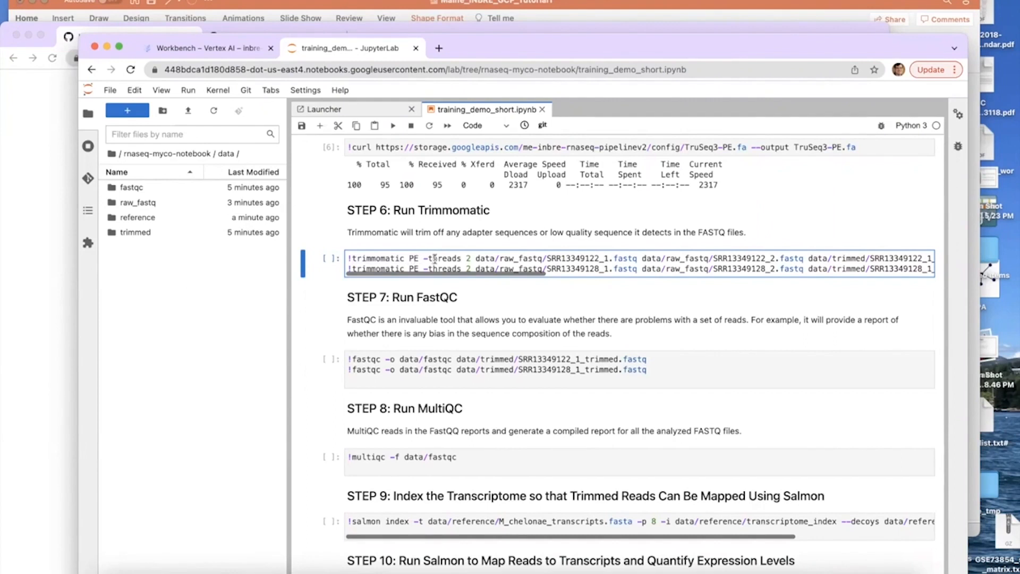
pyautogui.hscroll(1, 433, 258)
pyautogui.hscroll(-1, 434, 259)
pyautogui.doubleClick(415, 258)
pyautogui.moveTo(423, 259); pyautogui.dragTo(469, 259)
pyautogui.click(471, 259)
pyautogui.moveTo(476, 259); pyautogui.dragTo(804, 260)
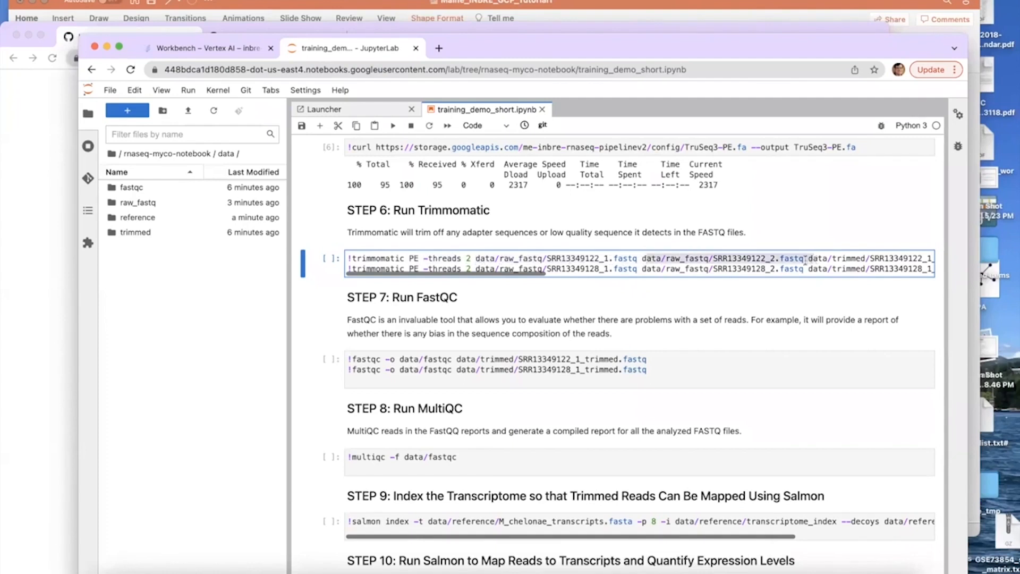
pyautogui.hscroll(10, 804, 261)
pyautogui.hscroll(3, 806, 260)
pyautogui.hscroll(3, 803, 260)
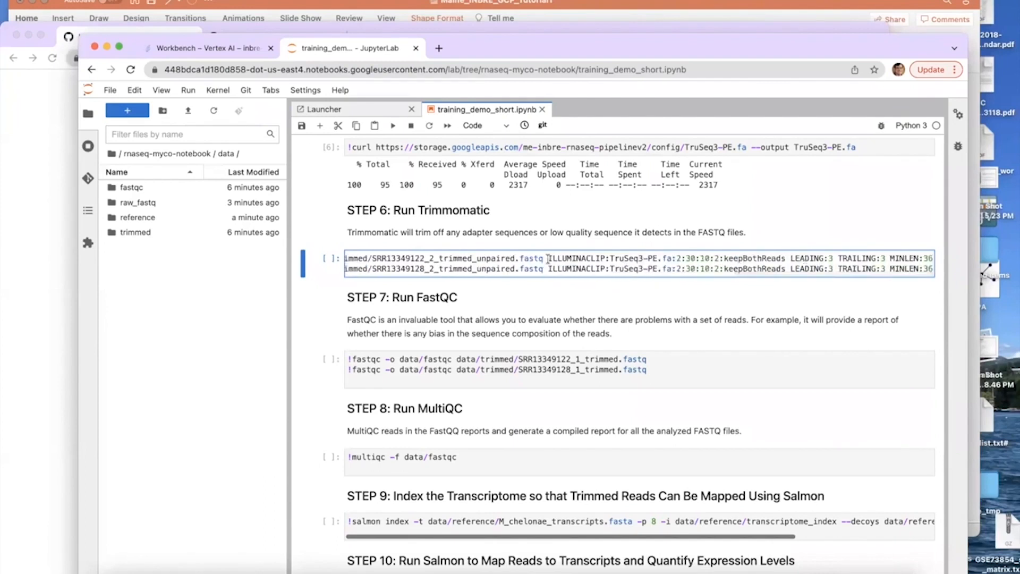
pyautogui.moveTo(546, 258); pyautogui.dragTo(788, 259)
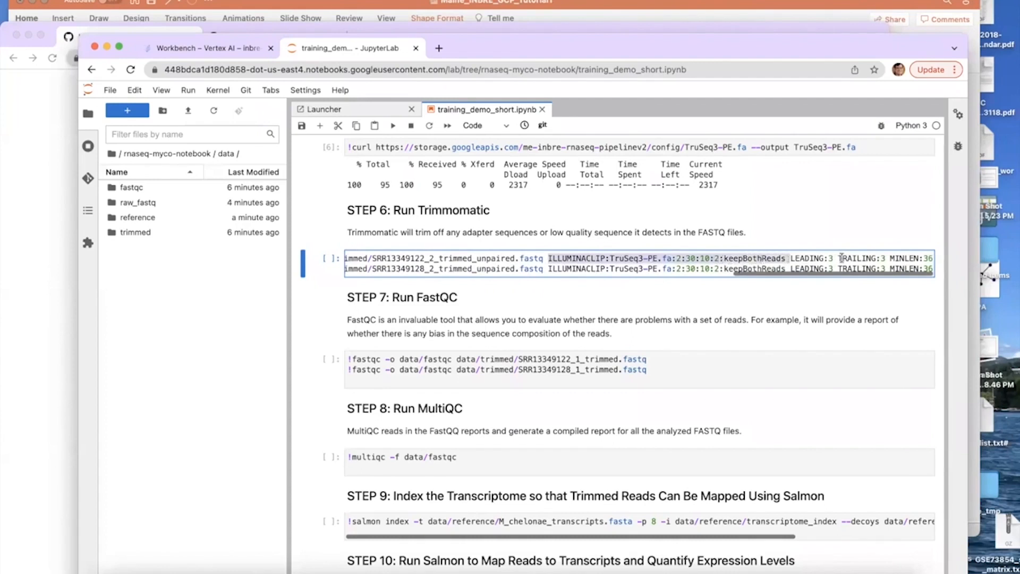
# Run the STEP 6 cell to trim the SRR13349122 and SRR13349128 paired FASTQ files with Trimmomatic
pyautogui.hscroll(-20, 545, 259)
pyautogui.click(357, 258)
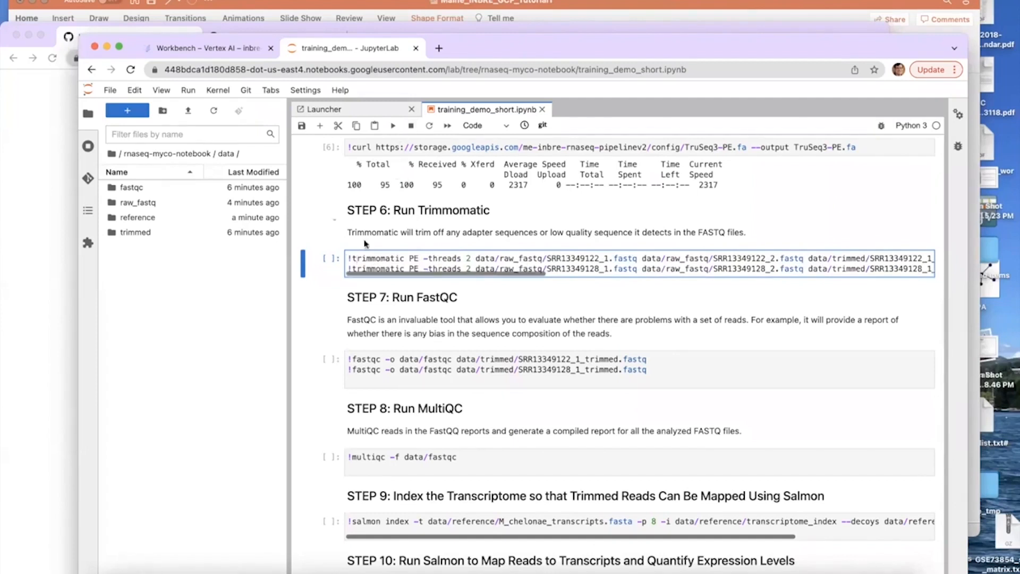
pyautogui.click(392, 126)
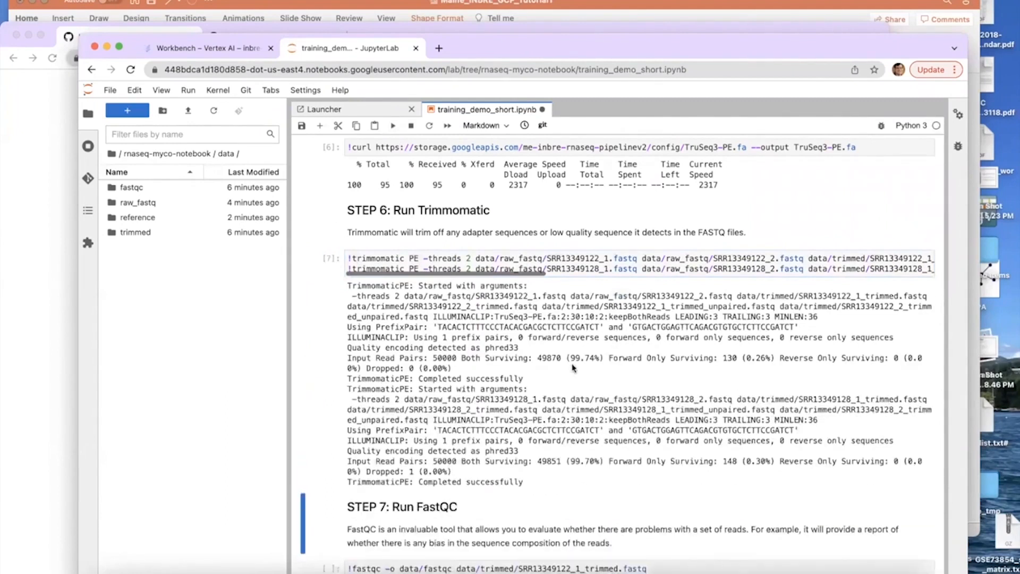
# Run the STEP 7 cell to analyse SRR13349122_1_trimmed.fastq and SRR13349128_1_trimmed.fastq with FastQC, writing the reports to data/fastqc
pyautogui.scroll(-2, 574, 366)
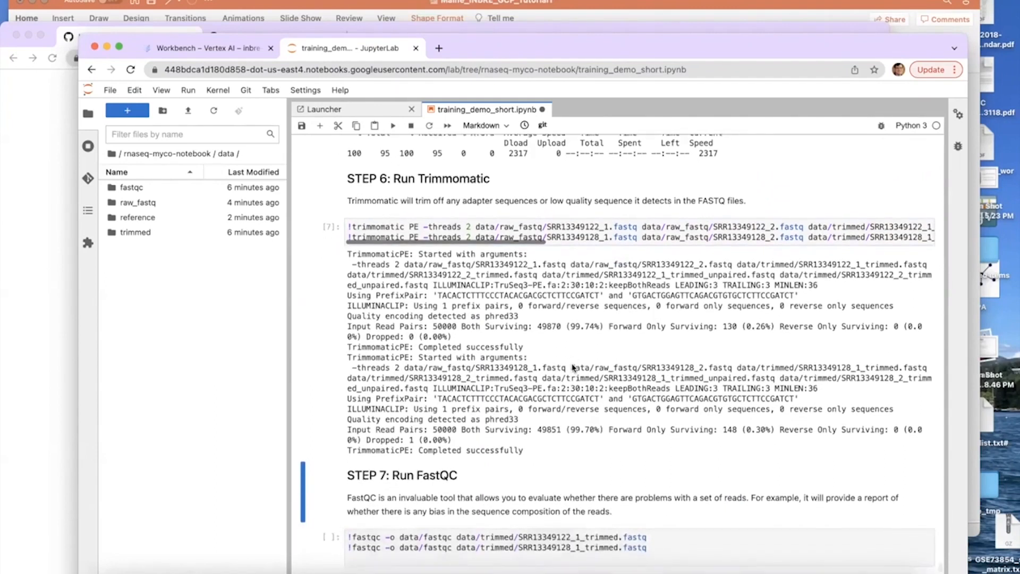
pyautogui.scroll(-2, 573, 366)
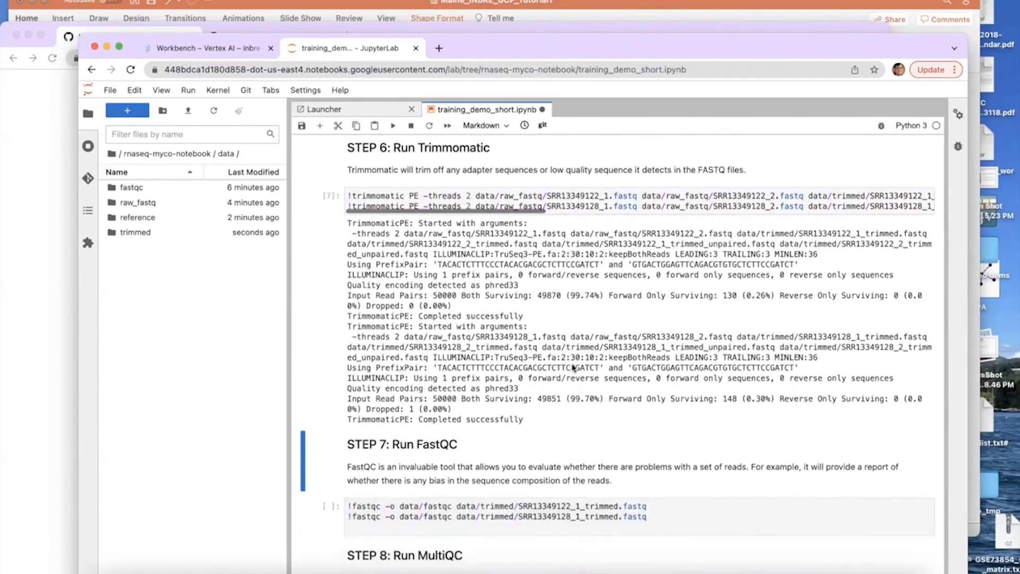
pyautogui.scroll(-10, 573, 367)
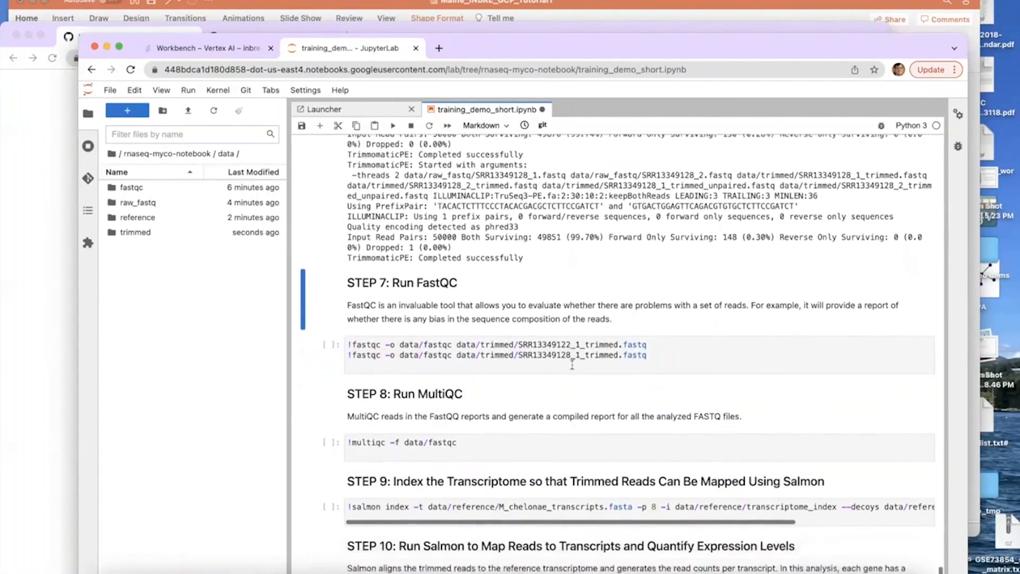
pyautogui.scroll(-1, 572, 364)
pyautogui.scroll(-5, 572, 367)
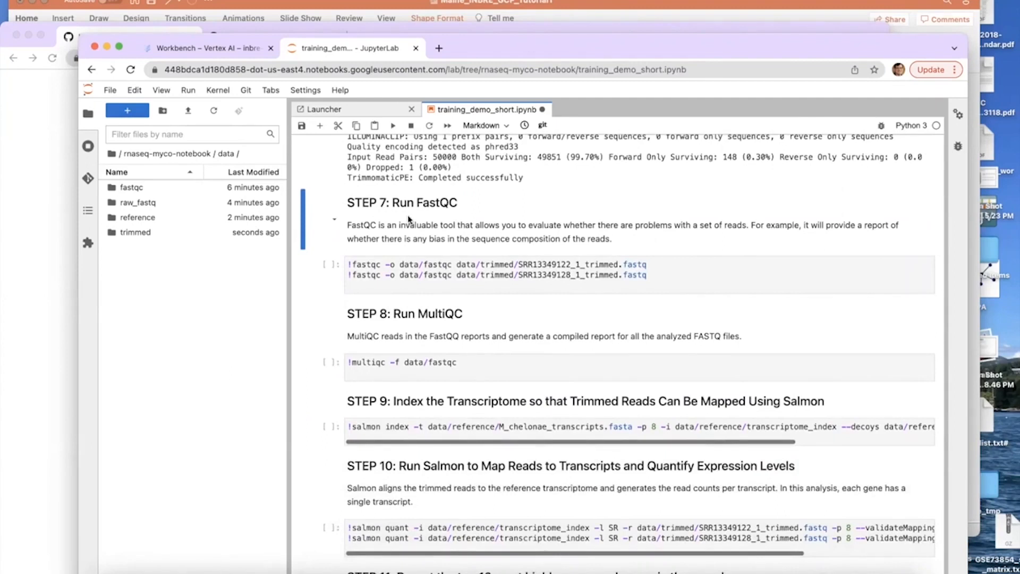
pyautogui.click(347, 263)
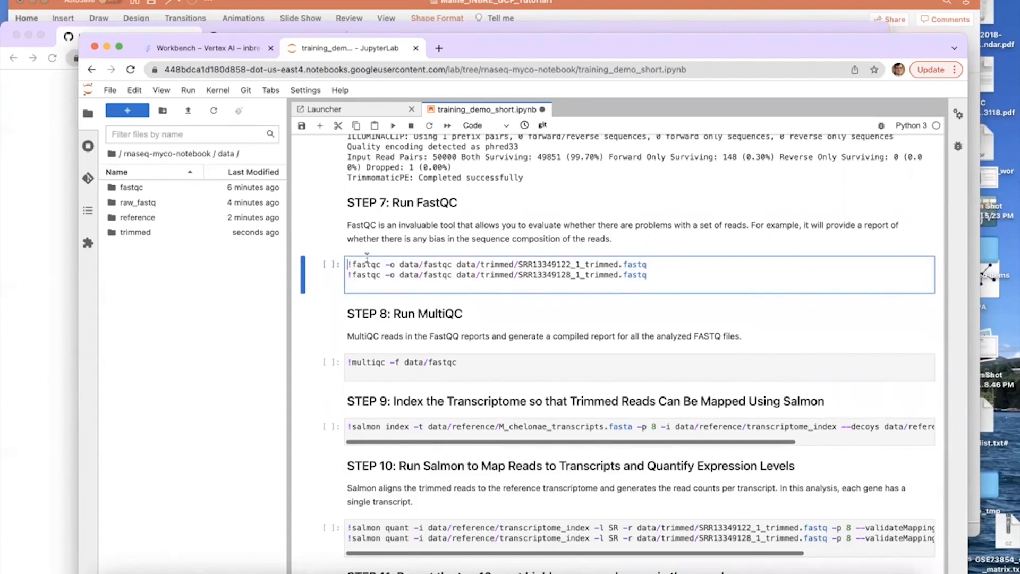
pyautogui.click(393, 125)
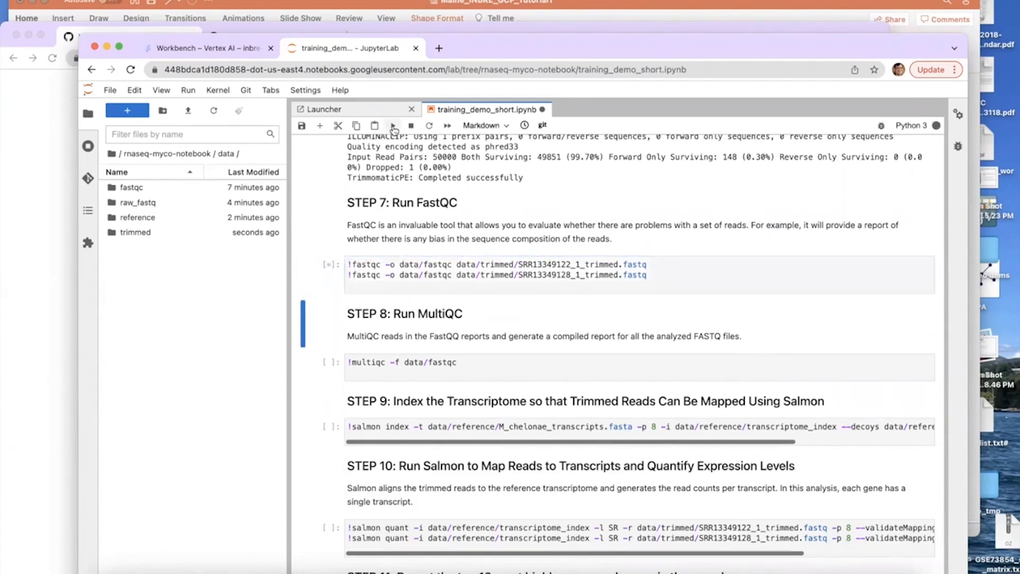
# Follow the FastQC output through to STEP 8 and open the fastqc folder inside data in the file browser
pyautogui.scroll(-2, 450, 361)
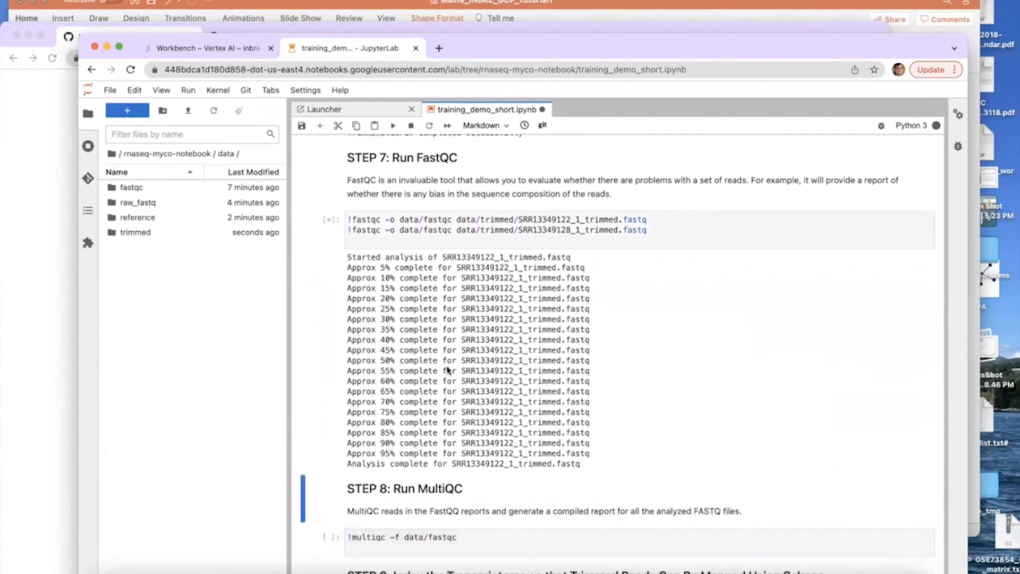
pyautogui.scroll(-3, 372, 319)
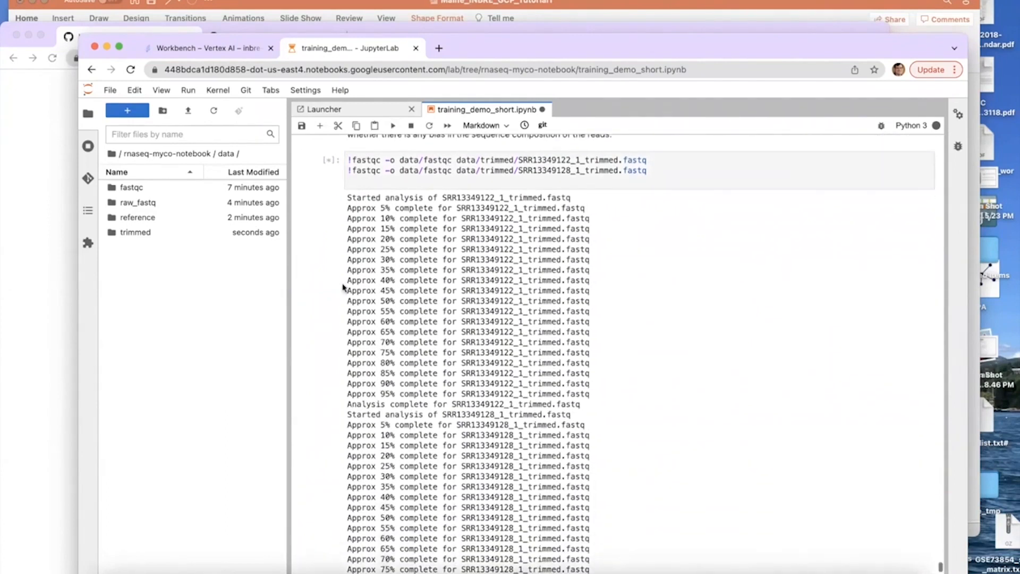
pyautogui.scroll(-12, 476, 289)
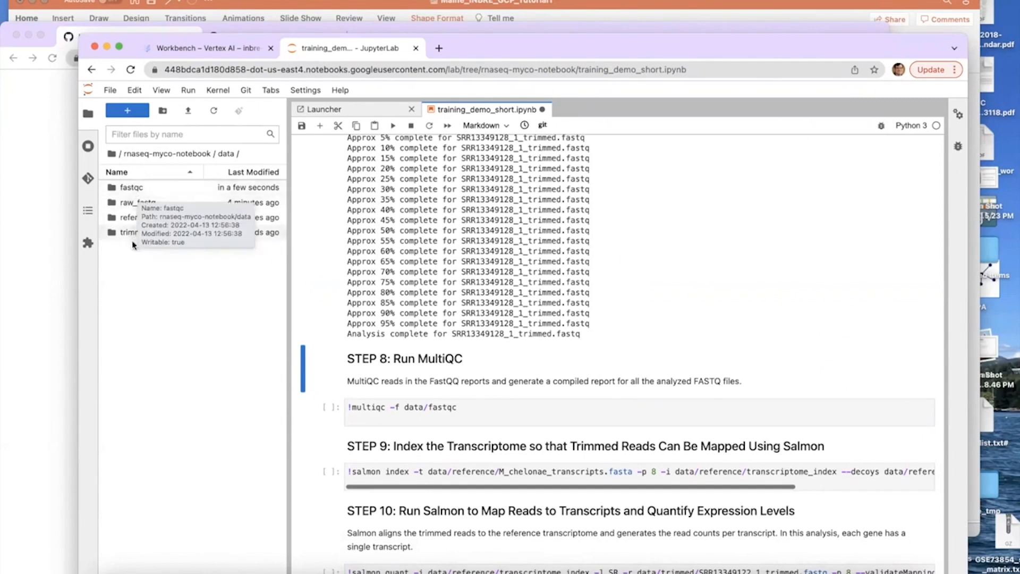
pyautogui.click(112, 190)
pyautogui.doubleClick(112, 190)
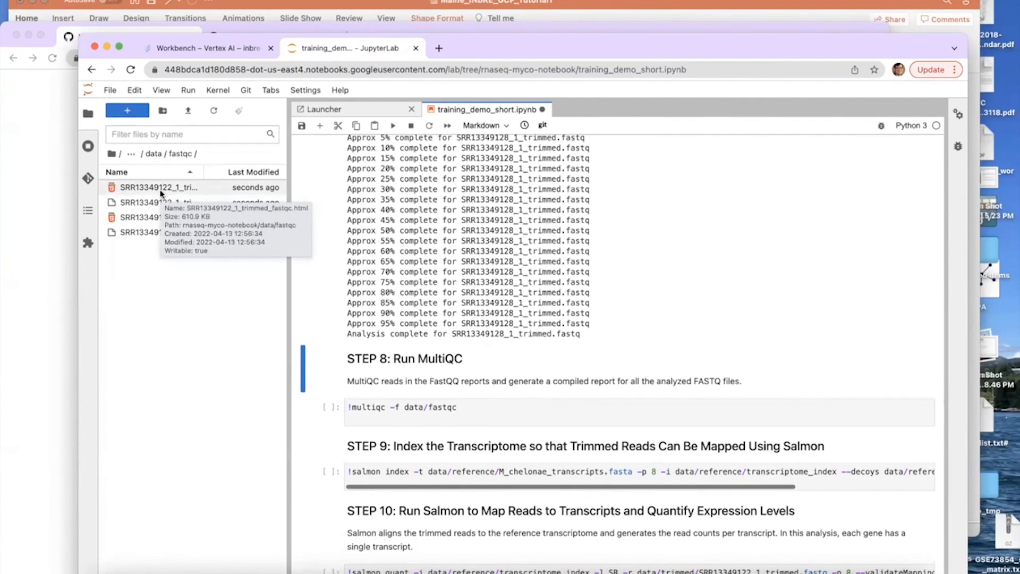
# Open the SRR13349122_1_trimmed FastQC HTML report and examine its total sequences, quality plots, base content and overrepresented sequences
pyautogui.doubleClick(128, 189)
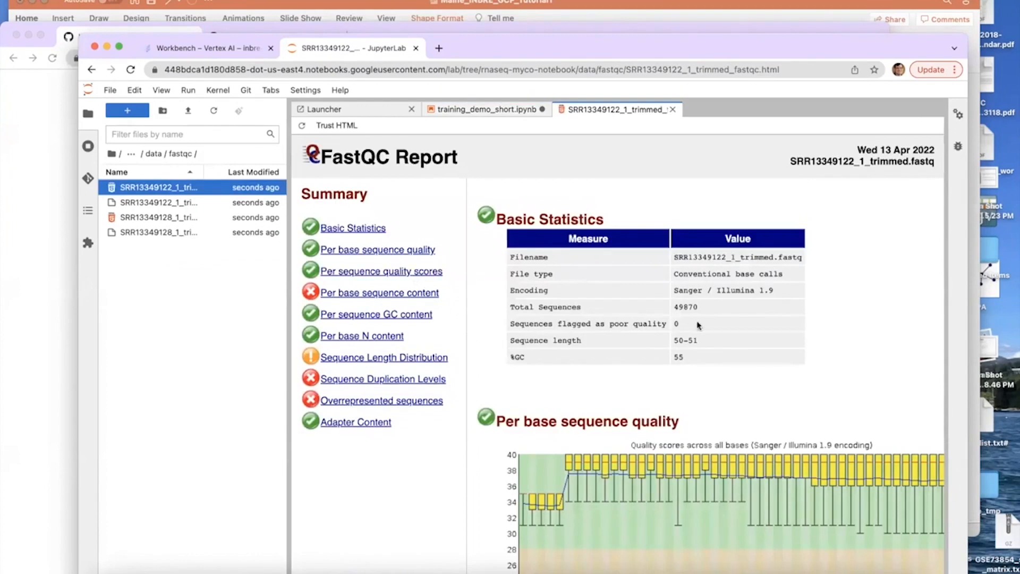
pyautogui.moveTo(705, 312); pyautogui.dragTo(673, 309)
pyautogui.scroll(-4, 658, 325)
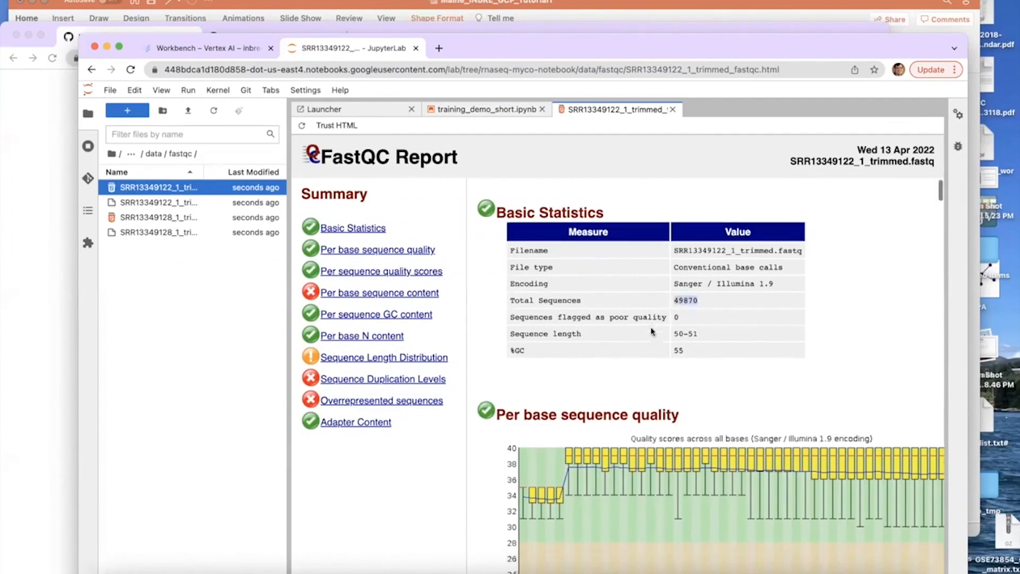
pyautogui.hscroll(1, 639, 329)
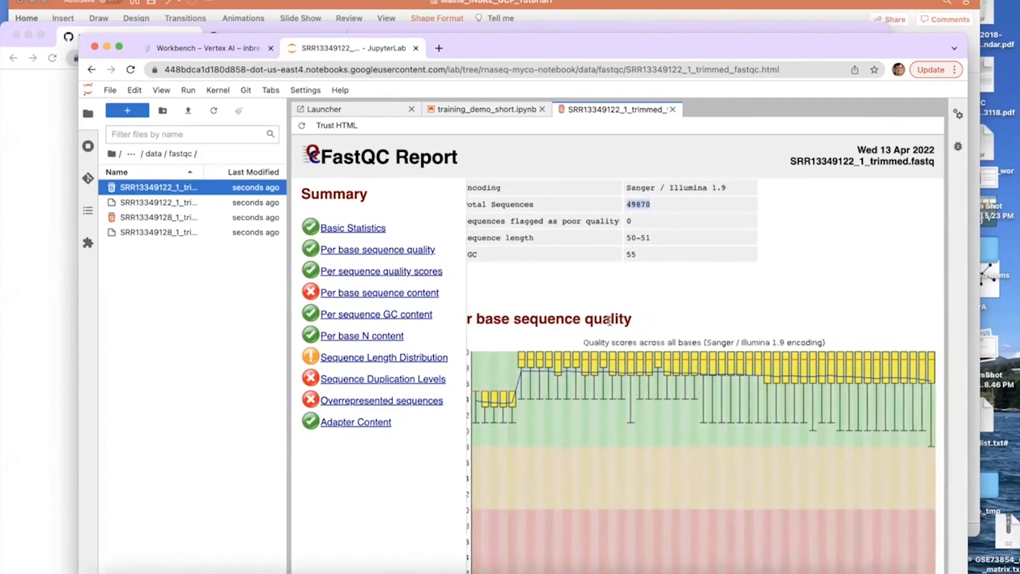
pyautogui.scroll(-5, 627, 327)
pyautogui.scroll(-15, 610, 324)
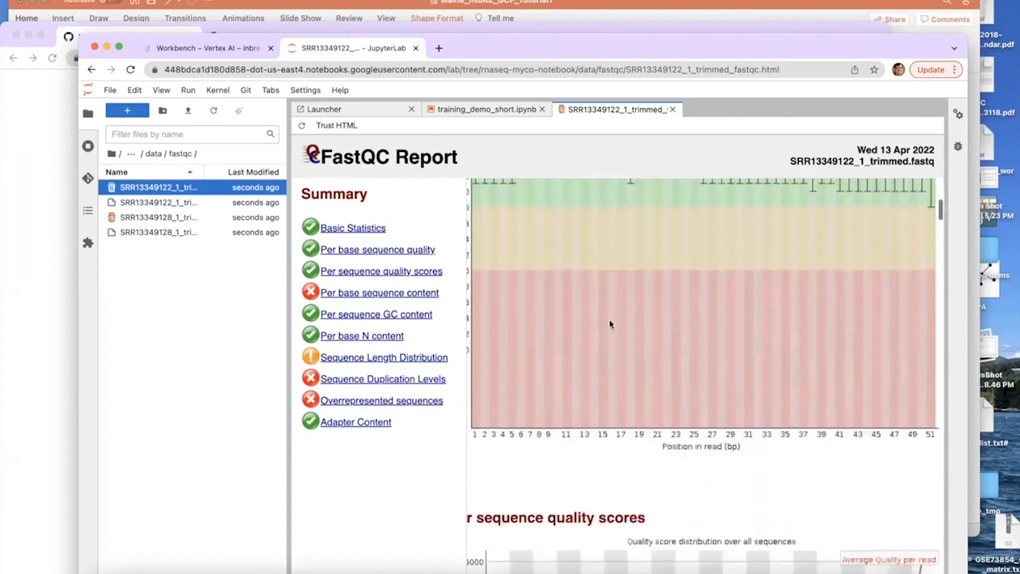
pyautogui.scroll(-20, 609, 323)
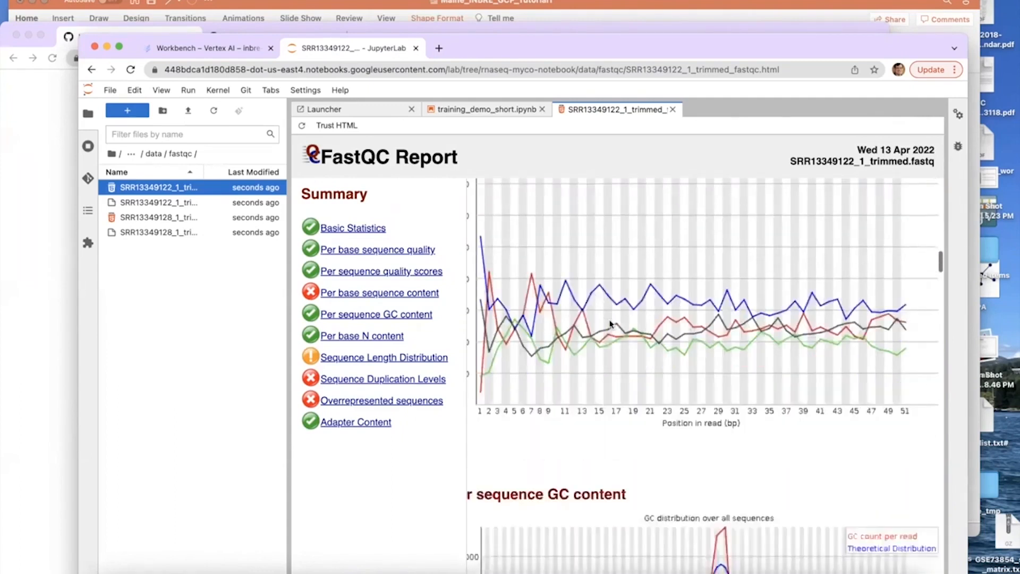
pyautogui.scroll(-15, 610, 323)
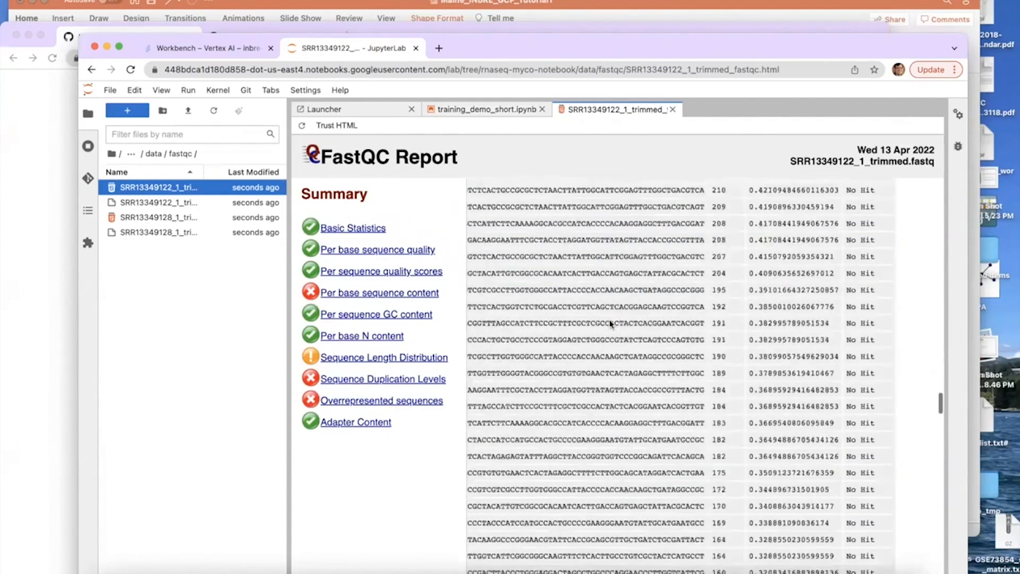
pyautogui.scroll(20, 609, 323)
pyautogui.scroll(10, 610, 323)
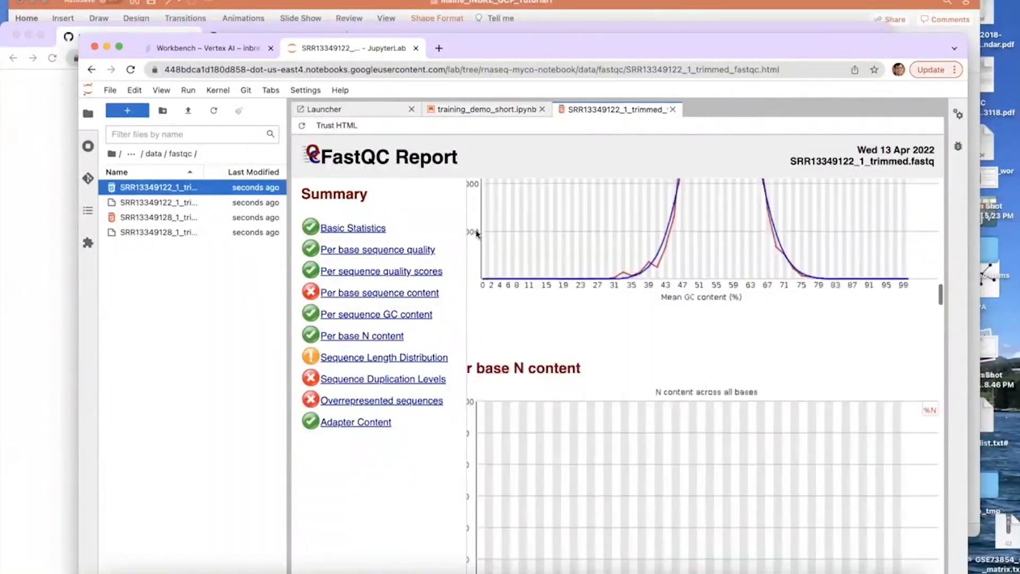
# Open the SRR13349128_1_trimmed FastQC HTML report and examine its summary, basic statistics and per base sequence quality
pyautogui.click(161, 222)
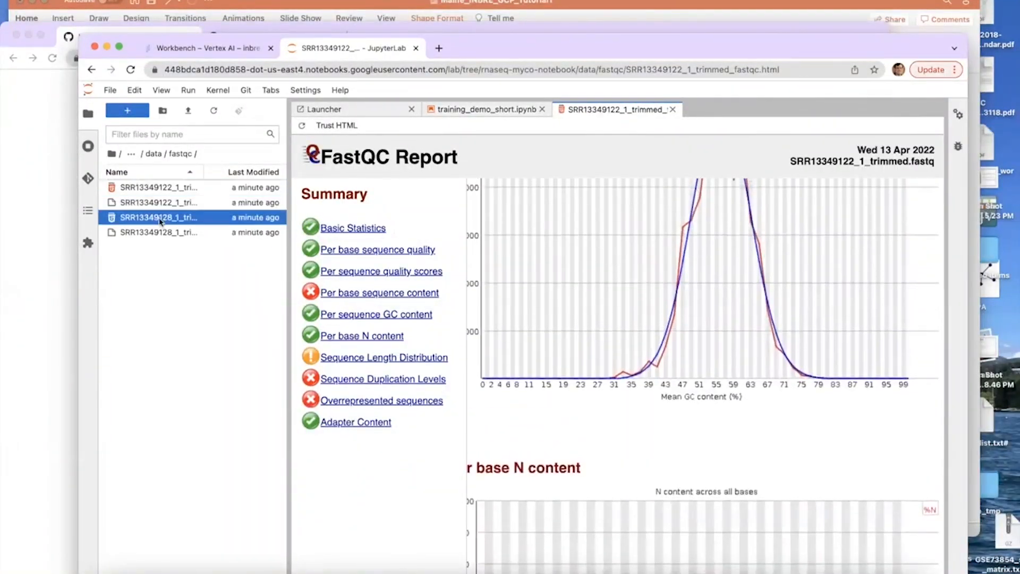
pyautogui.doubleClick(112, 222)
pyautogui.scroll(-8, 688, 323)
pyautogui.scroll(5, 687, 323)
pyautogui.hscroll(2, 688, 323)
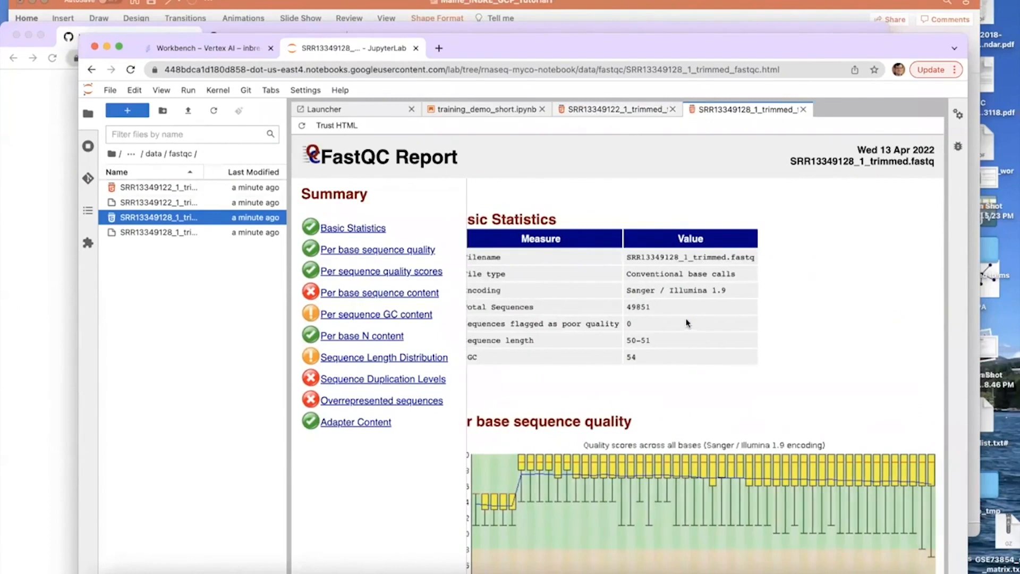
pyautogui.hscroll(-2, 686, 323)
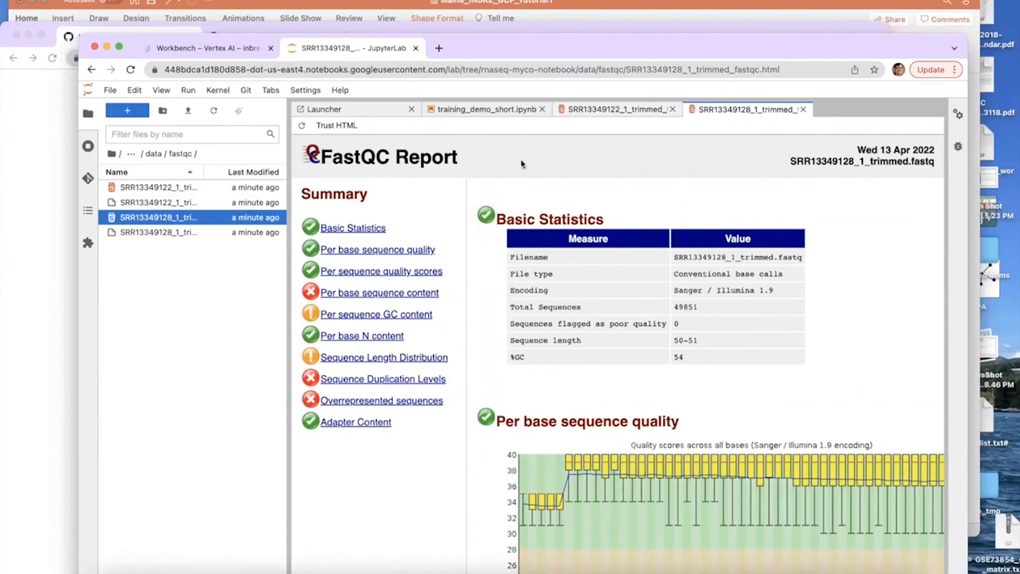
# Return to the training_demo_short.ipynb notebook and run the STEP 8 cell to compile the reports in data/fastqc with MultiQC
pyautogui.click(497, 112)
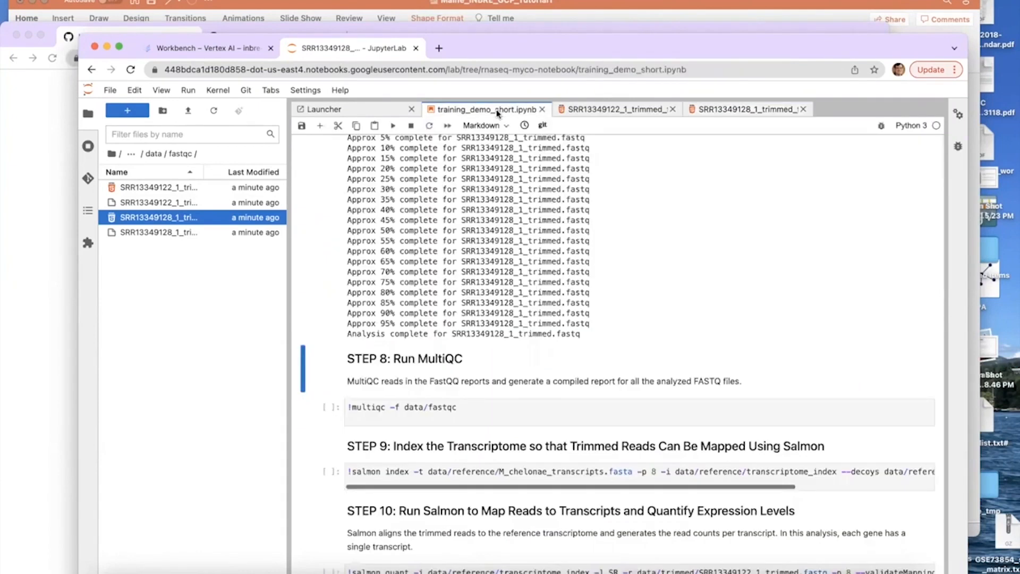
pyautogui.scroll(-3, 480, 304)
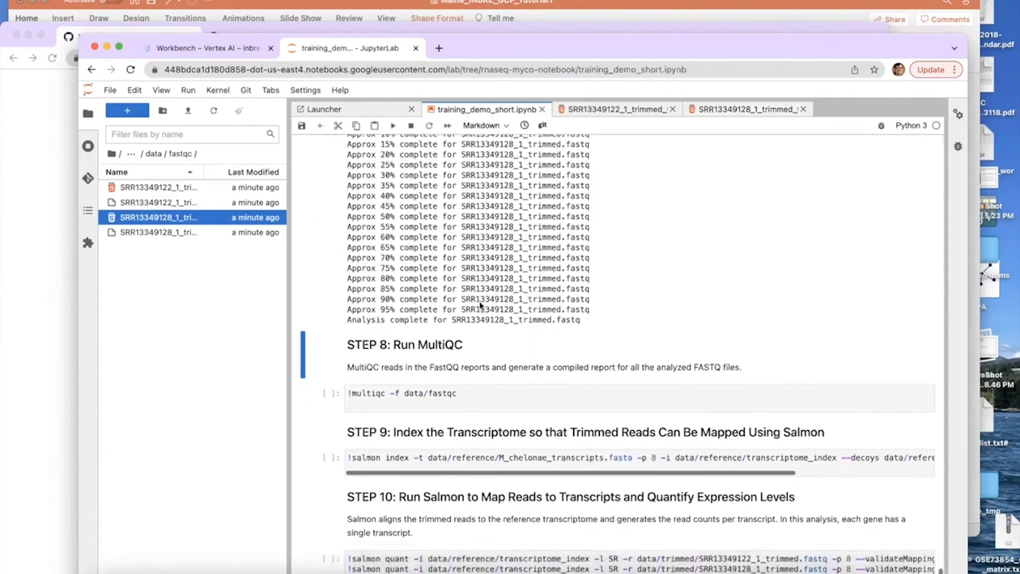
pyautogui.scroll(-1, 480, 305)
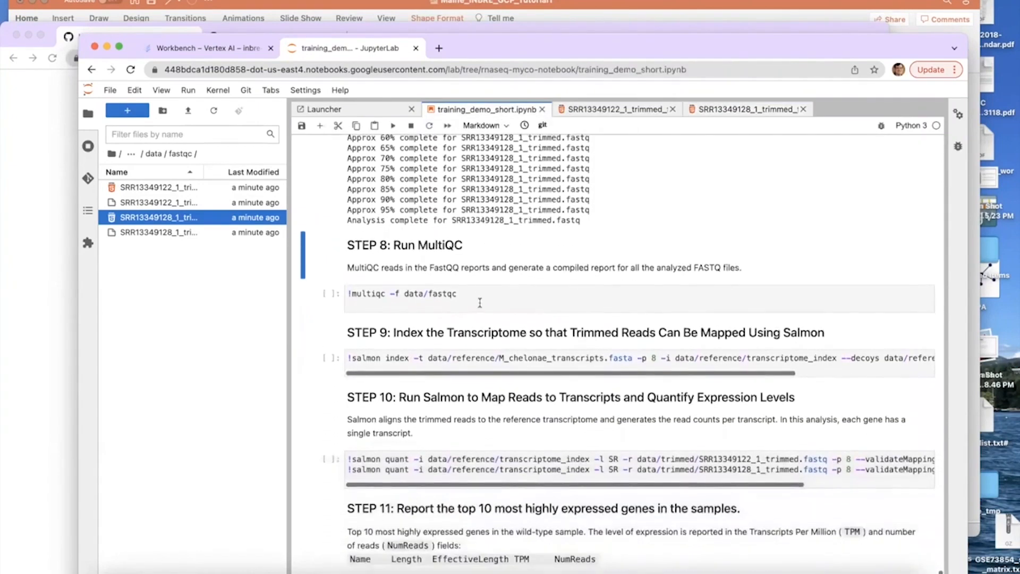
pyautogui.scroll(-1, 480, 305)
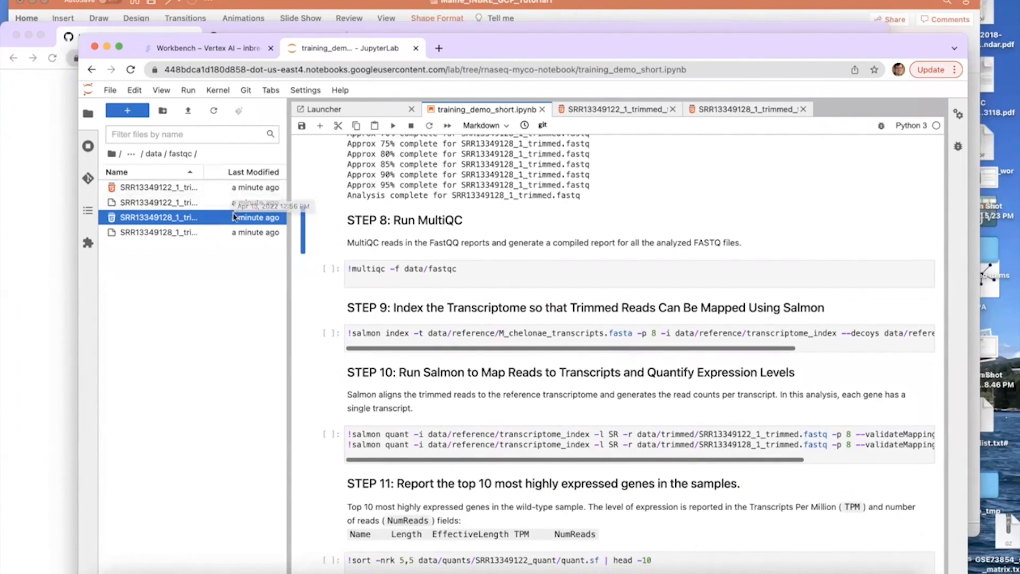
pyautogui.click(358, 269)
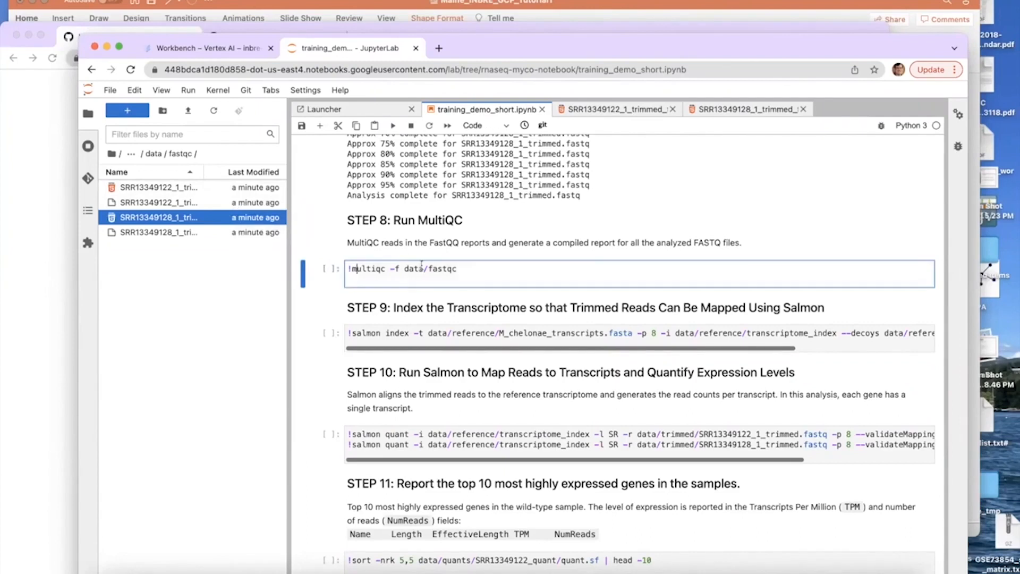
pyautogui.click(393, 126)
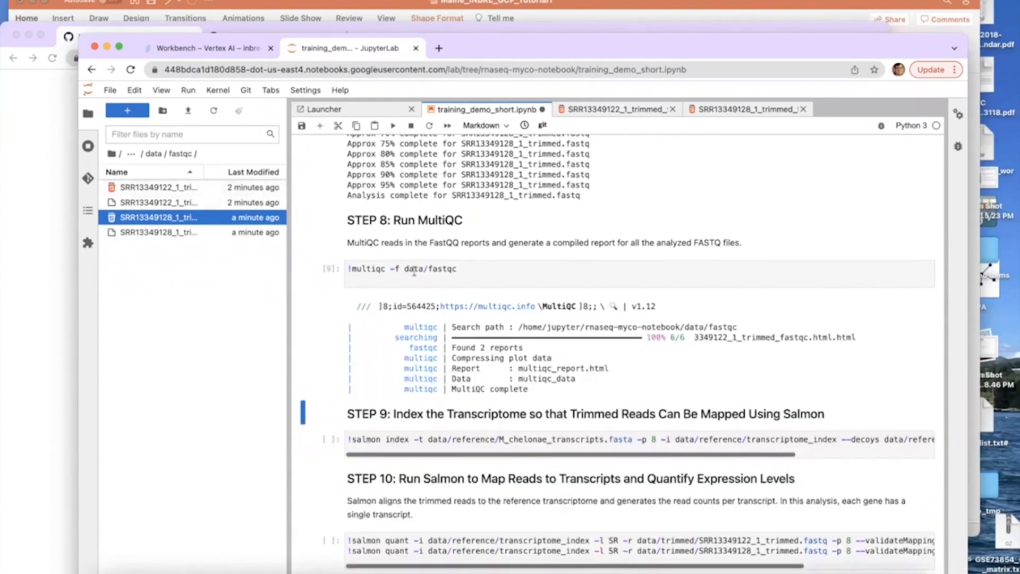
# Open multiqc_report.html from the rnaseq-myco-notebook folder and examine its General Statistics and FastQC sections
pyautogui.click(145, 155)
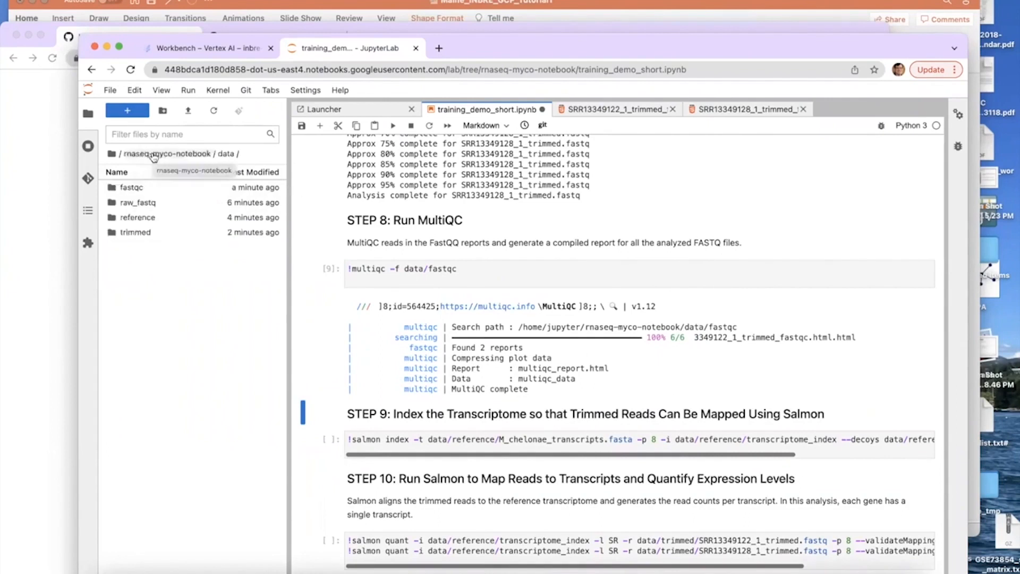
pyautogui.click(184, 155)
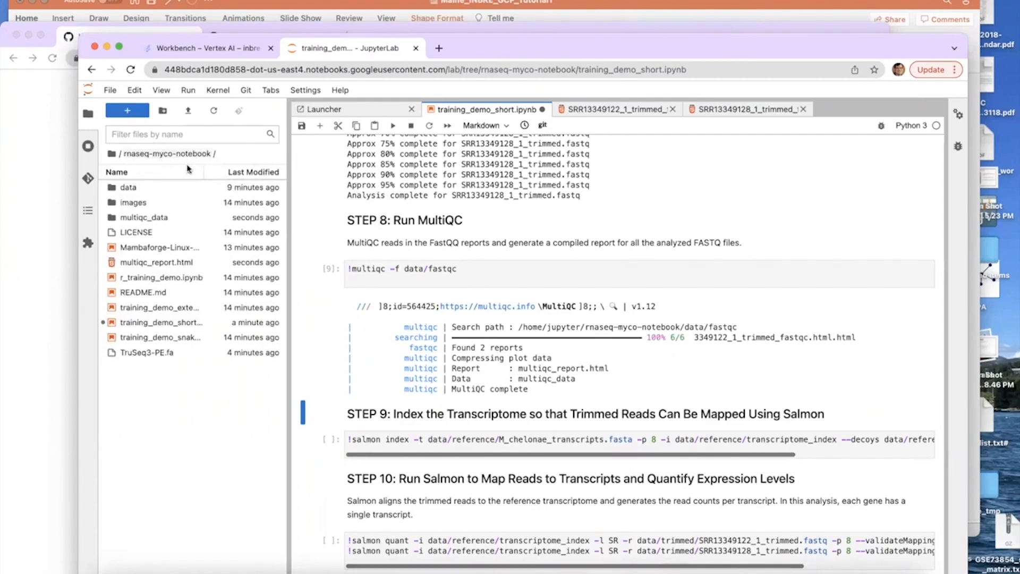
pyautogui.click(151, 264)
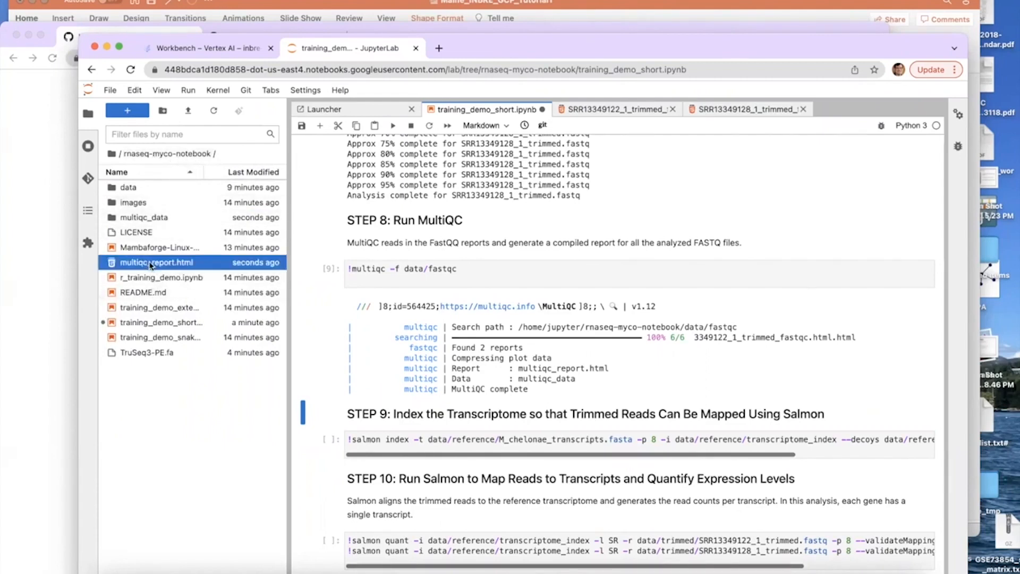
pyautogui.doubleClick(112, 265)
pyautogui.scroll(-2, 639, 359)
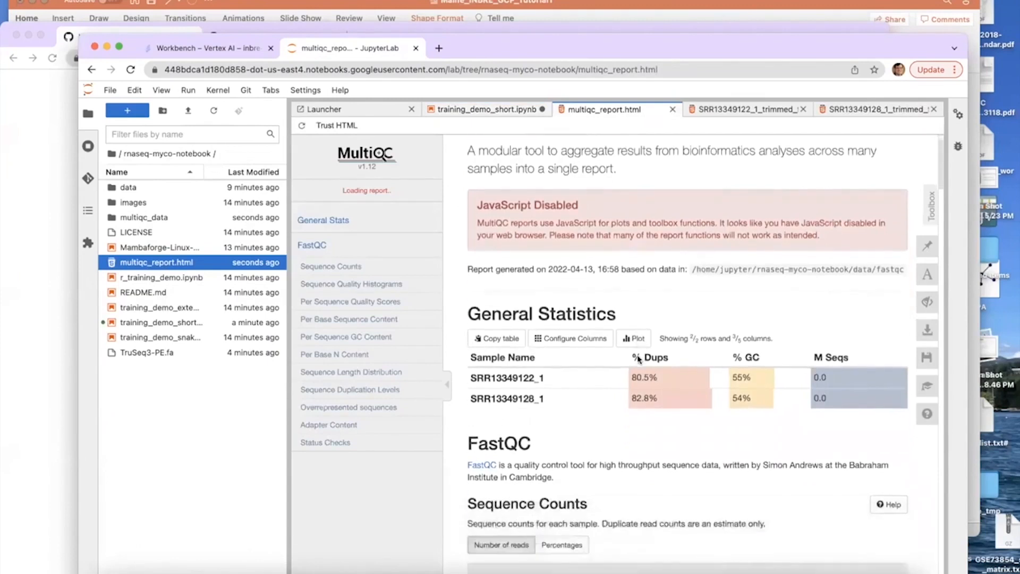
pyautogui.scroll(-5, 639, 360)
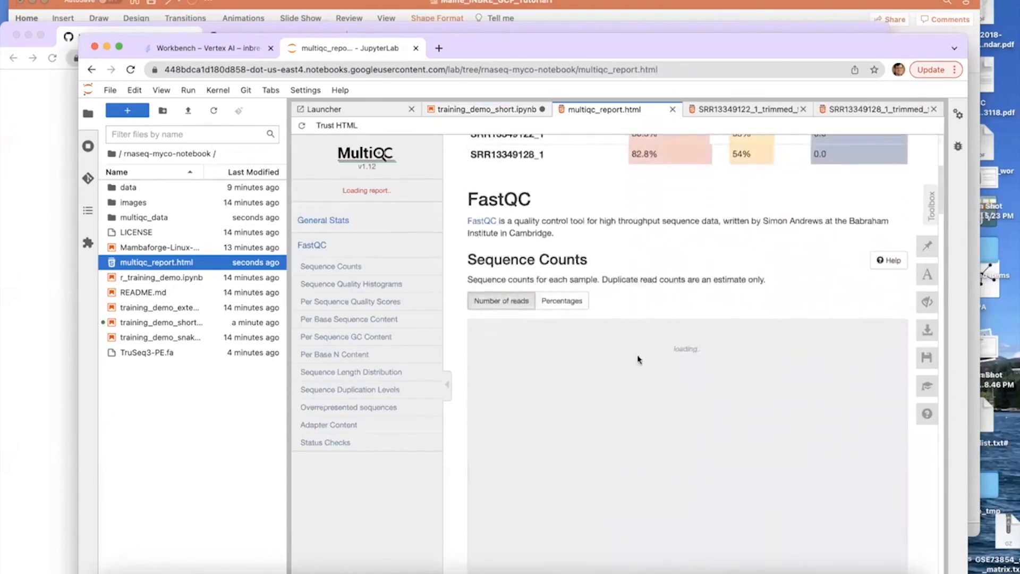
pyautogui.scroll(6, 639, 360)
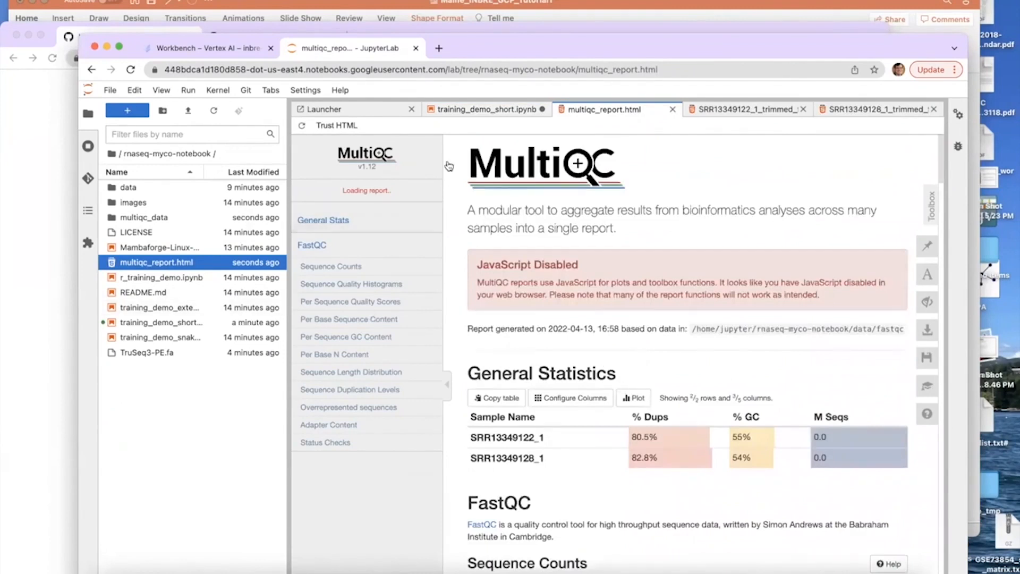
# Return to the notebook and run the STEP 9 cell to index the M_chelonae_transcripts.fasta transcriptome with Salmon
pyautogui.click(486, 109)
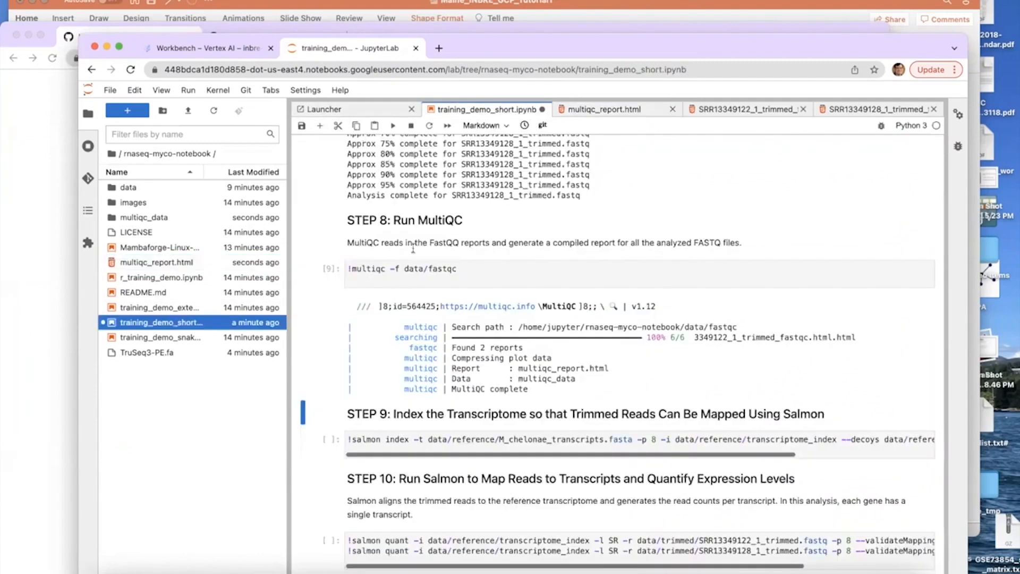
pyautogui.scroll(-5, 410, 275)
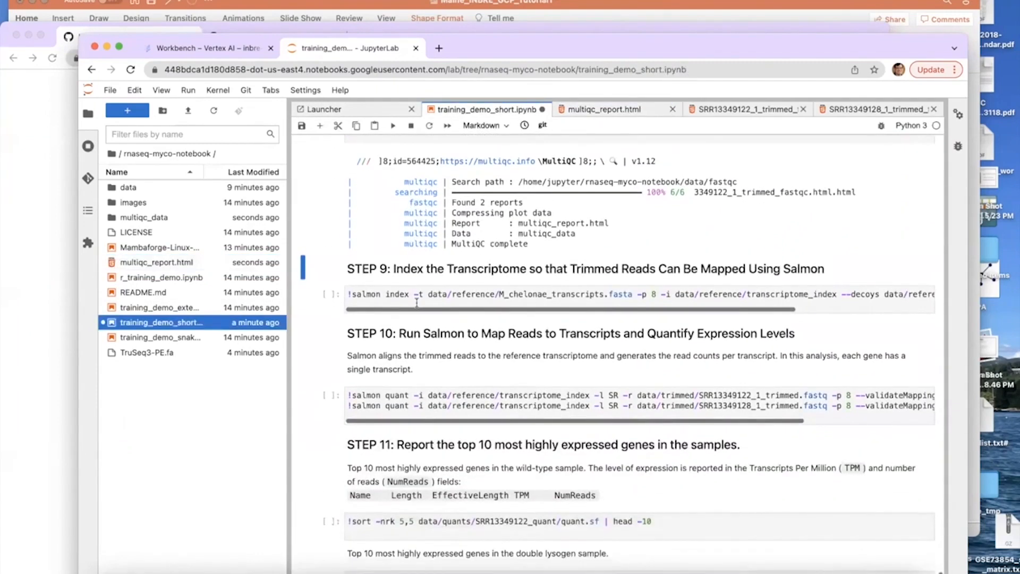
pyautogui.scroll(-1, 417, 303)
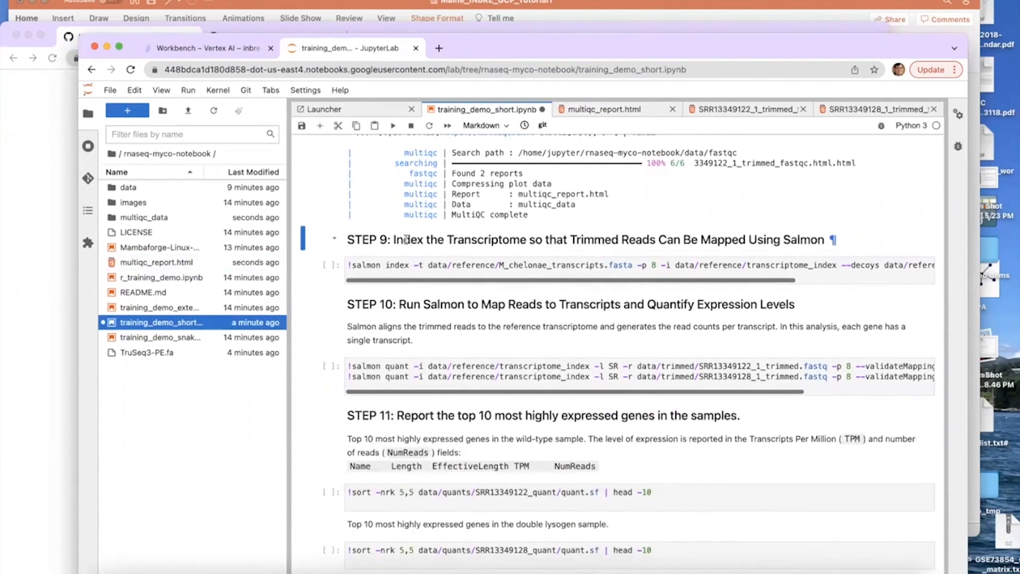
pyautogui.click(409, 265)
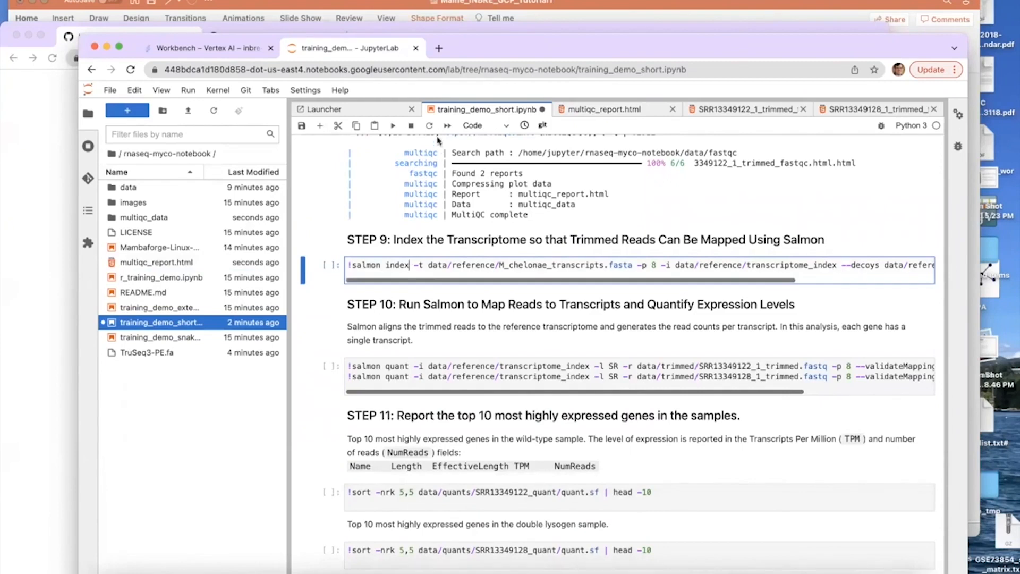
pyautogui.click(393, 125)
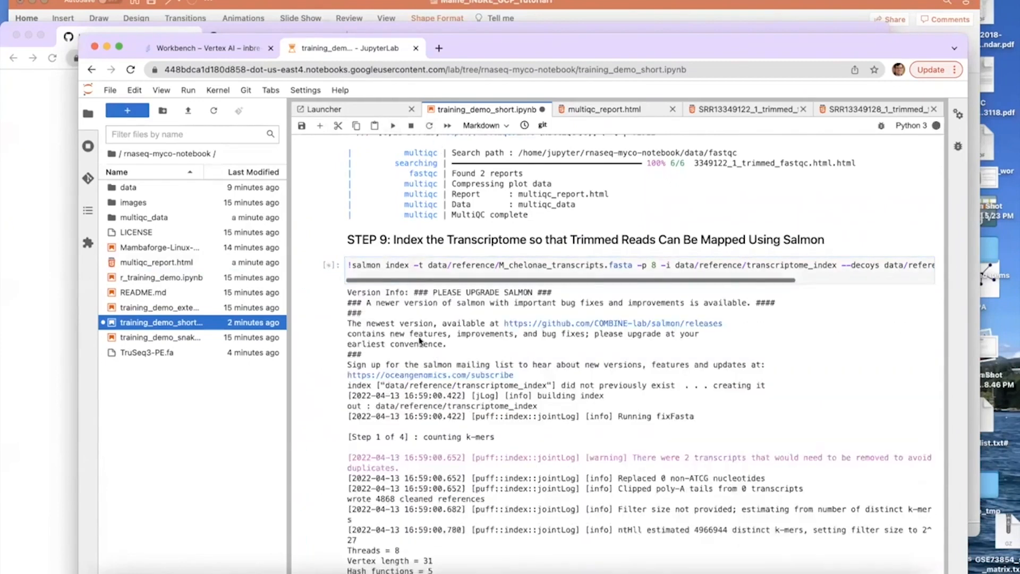
# Follow the indexing output to STEP 10 and examine its two salmon quant commands, including the transcriptome_index path and trimmed read files
pyautogui.scroll(-4, 419, 366)
pyautogui.scroll(-3, 418, 364)
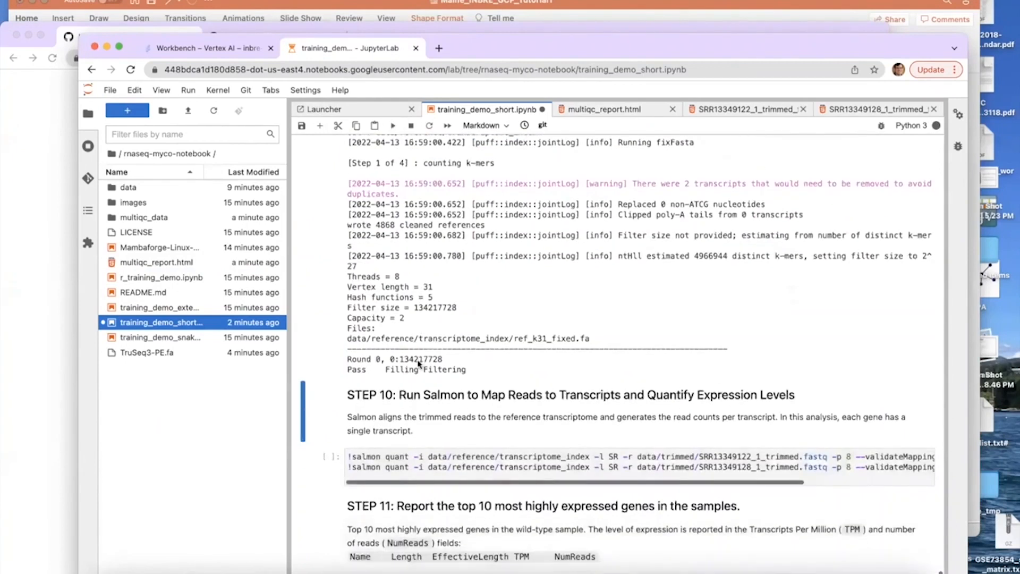
pyautogui.scroll(-6, 419, 365)
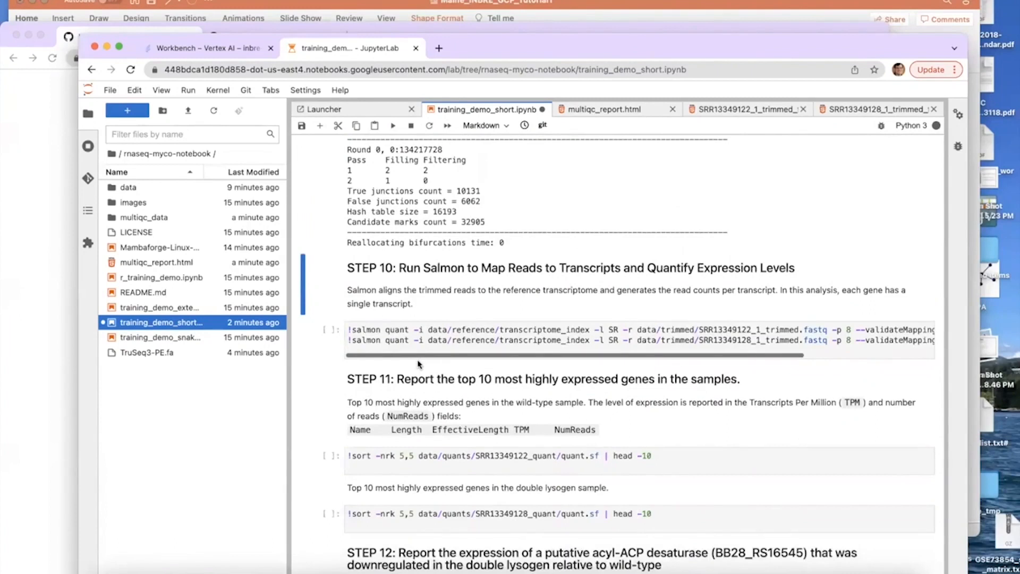
pyautogui.scroll(-2, 418, 365)
pyautogui.scroll(-3, 418, 364)
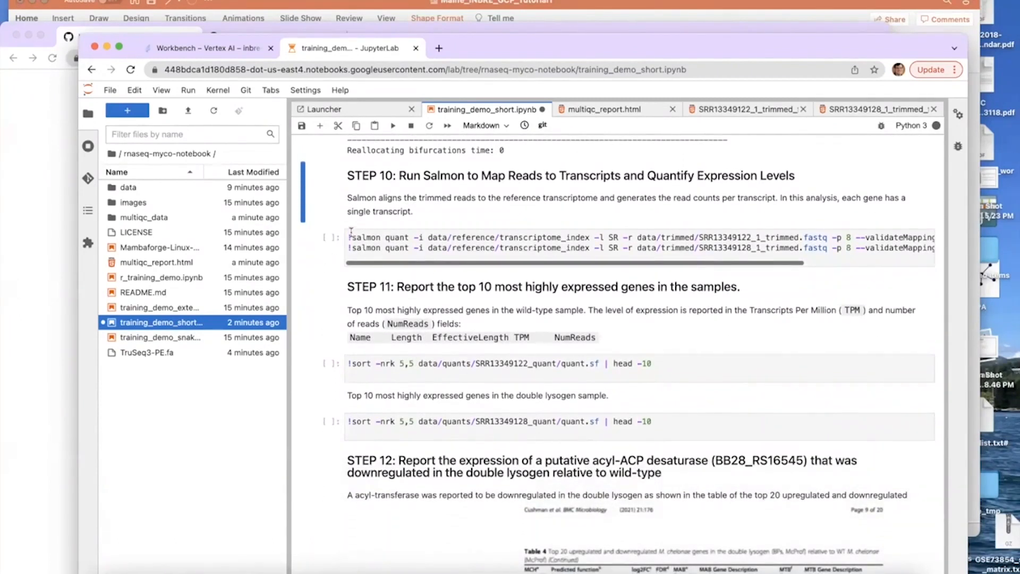
pyautogui.click(349, 242)
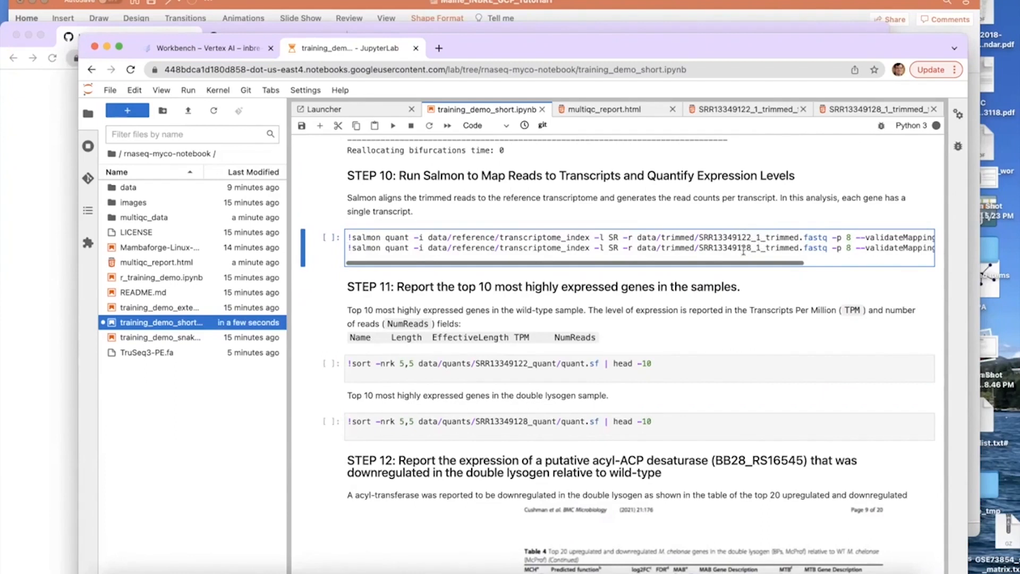
pyautogui.hscroll(1, 741, 243)
pyautogui.hscroll(-1, 712, 242)
pyautogui.hscroll(1, 531, 240)
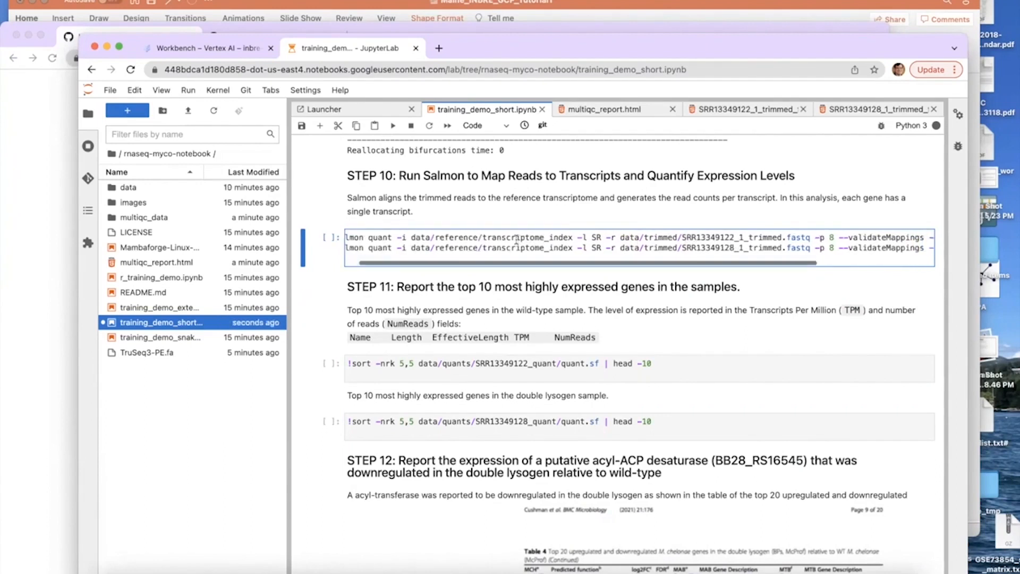
pyautogui.hscroll(-1, 486, 238)
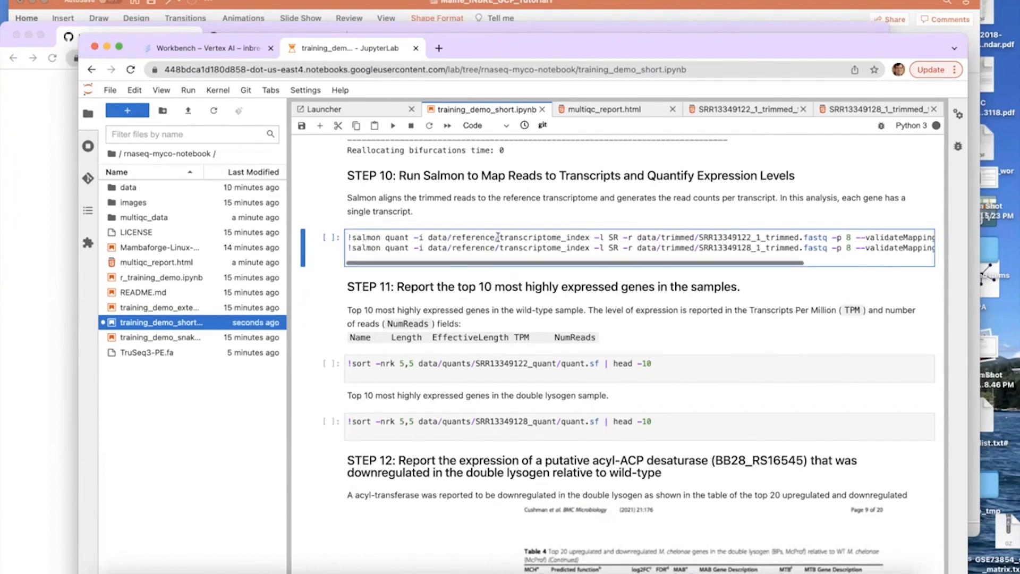
pyautogui.doubleClick(569, 240)
pyautogui.click(503, 238)
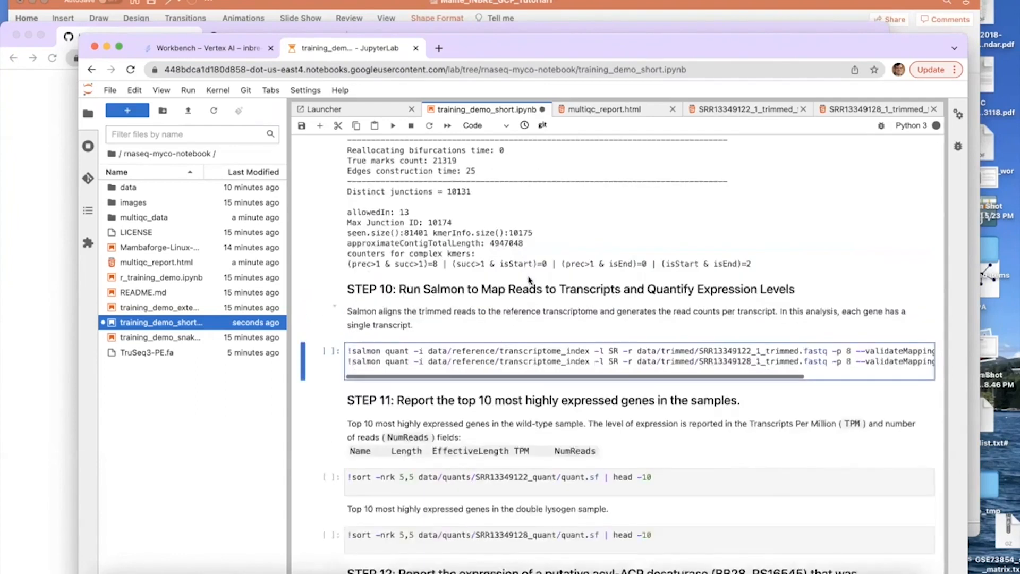
# Review the full indexing output back up to STEP 9 and highlight transcriptome_index in the salmon index command
pyautogui.scroll(-7, 523, 316)
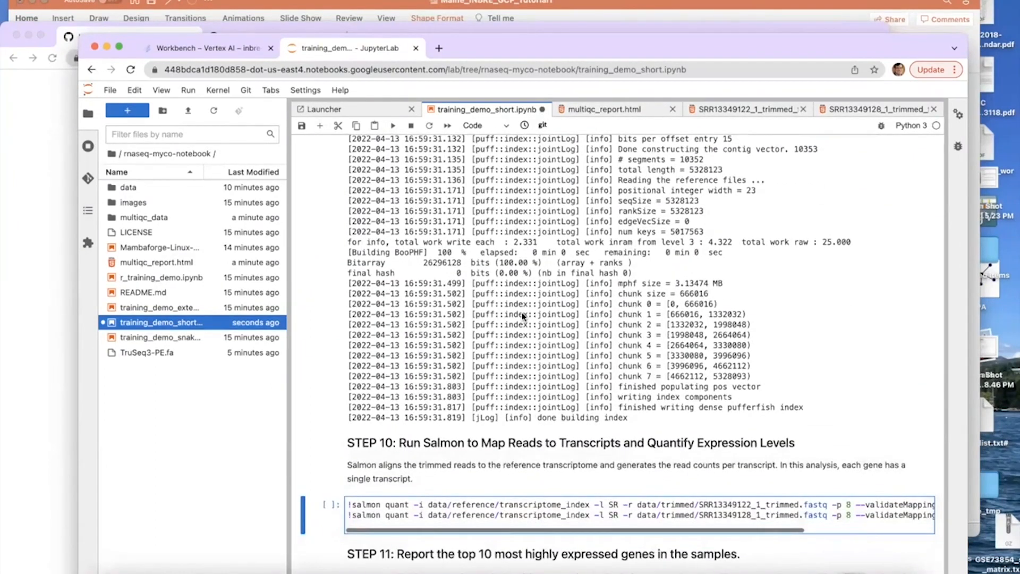
pyautogui.scroll(-2, 523, 316)
pyautogui.scroll(10, 523, 316)
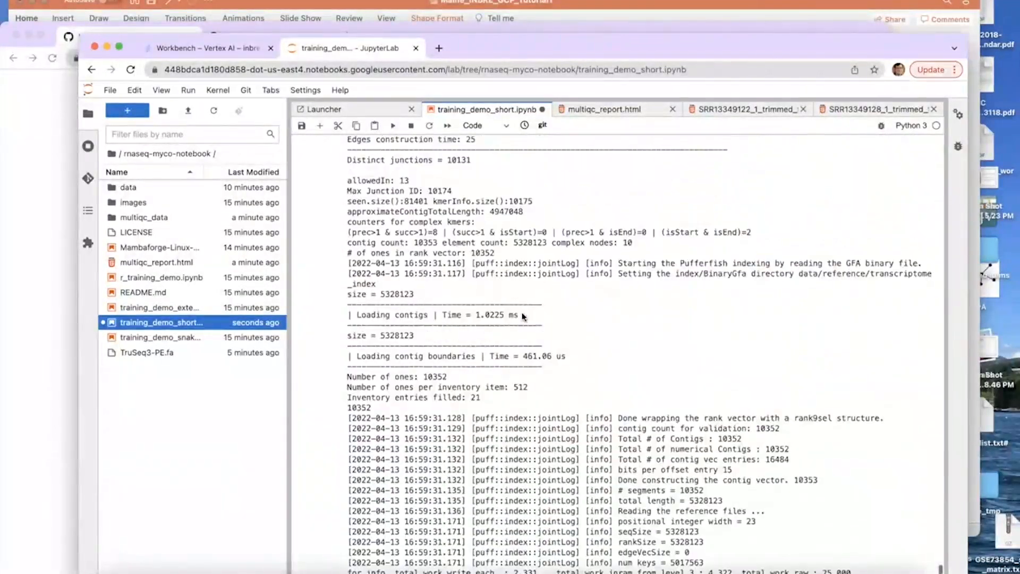
pyautogui.scroll(9, 523, 316)
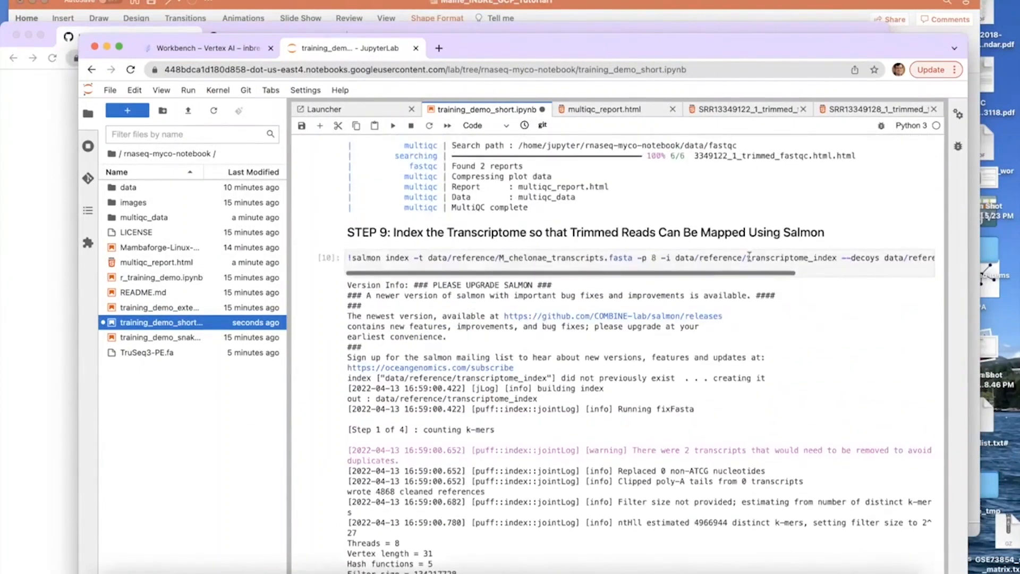
pyautogui.moveTo(747, 259); pyautogui.dragTo(838, 259)
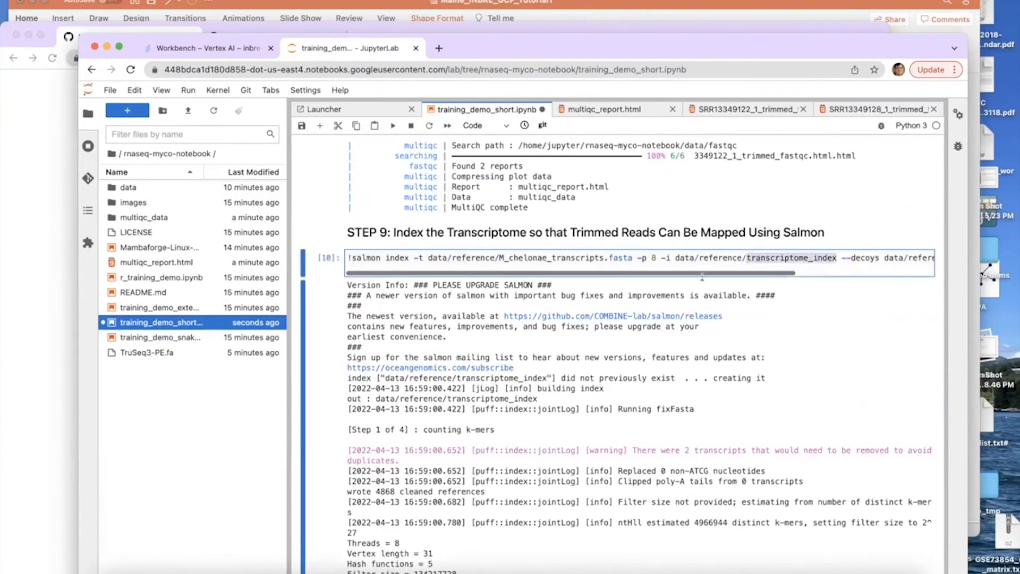
# Run the STEP 10 cell to map and quantify SRR13349122_1_trimmed.fastq and SRR13349128_1_trimmed.fastq with Salmon
pyautogui.scroll(-20, 646, 361)
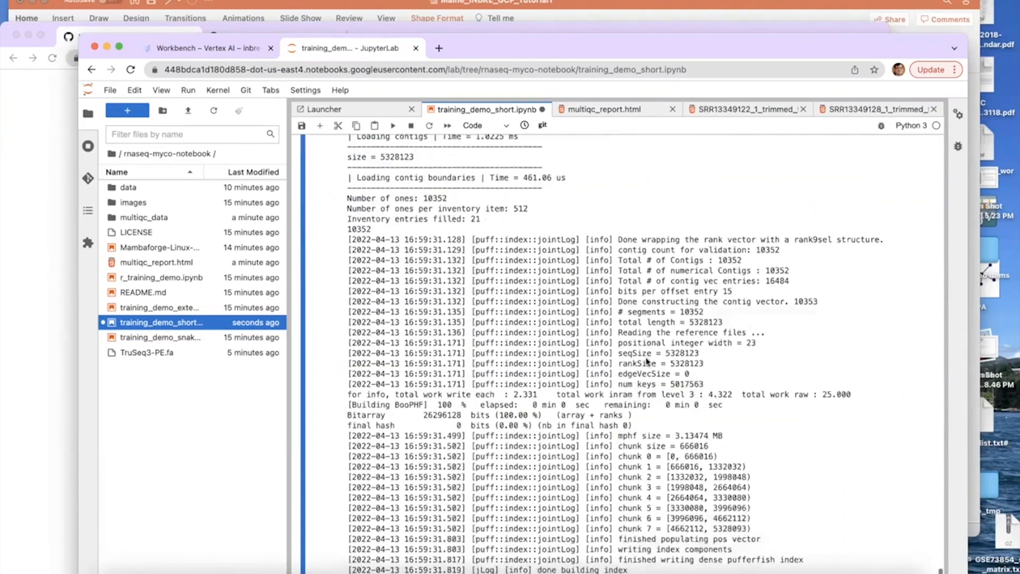
pyautogui.scroll(5, 648, 363)
pyautogui.click(354, 336)
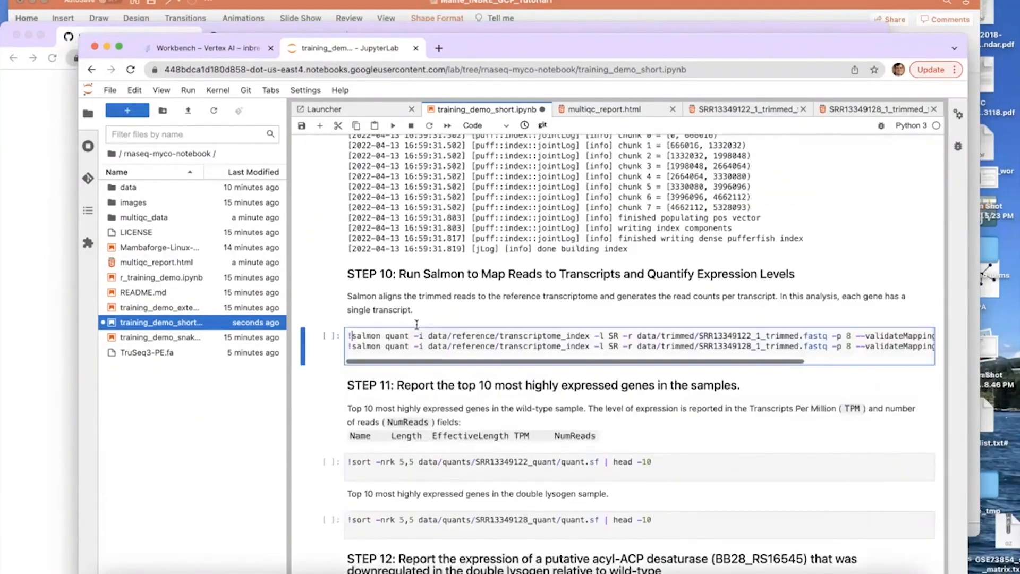
pyautogui.click(393, 126)
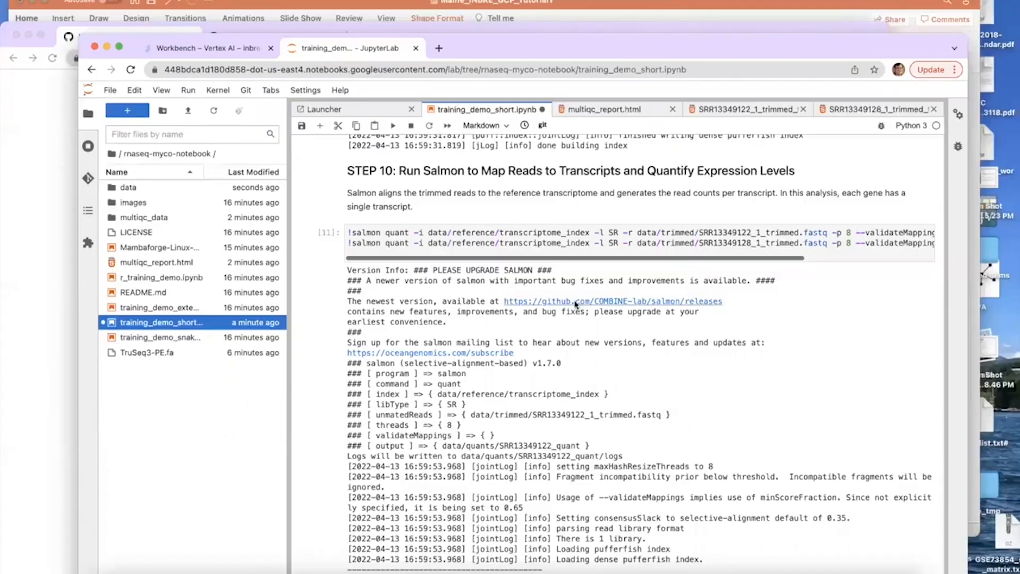
# Review the STEP 10 Salmon quantification output for both samples, including the mapping rates, down to STEP 11
pyautogui.scroll(-1, 574, 304)
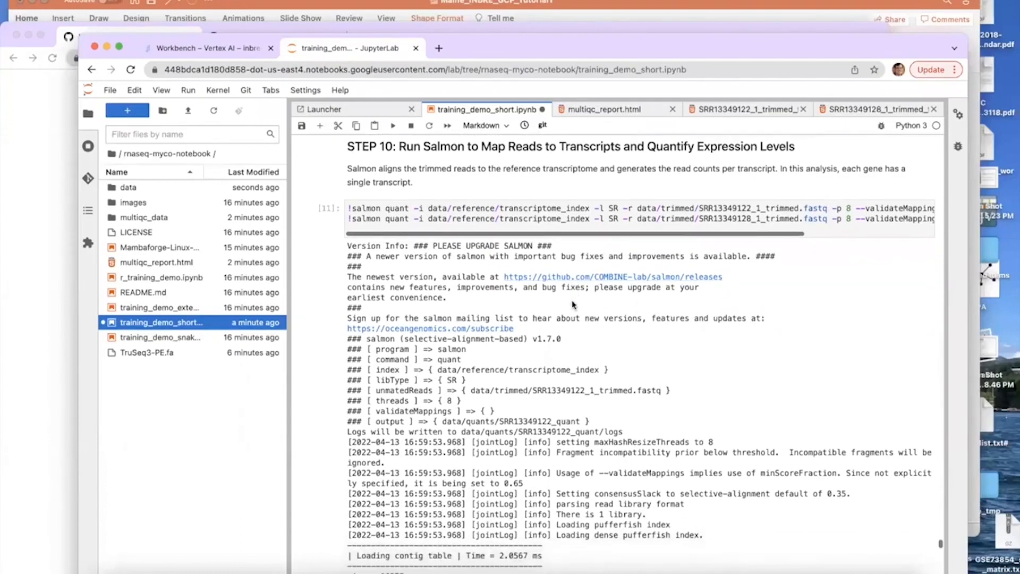
pyautogui.scroll(-1, 573, 304)
pyautogui.scroll(-4, 574, 304)
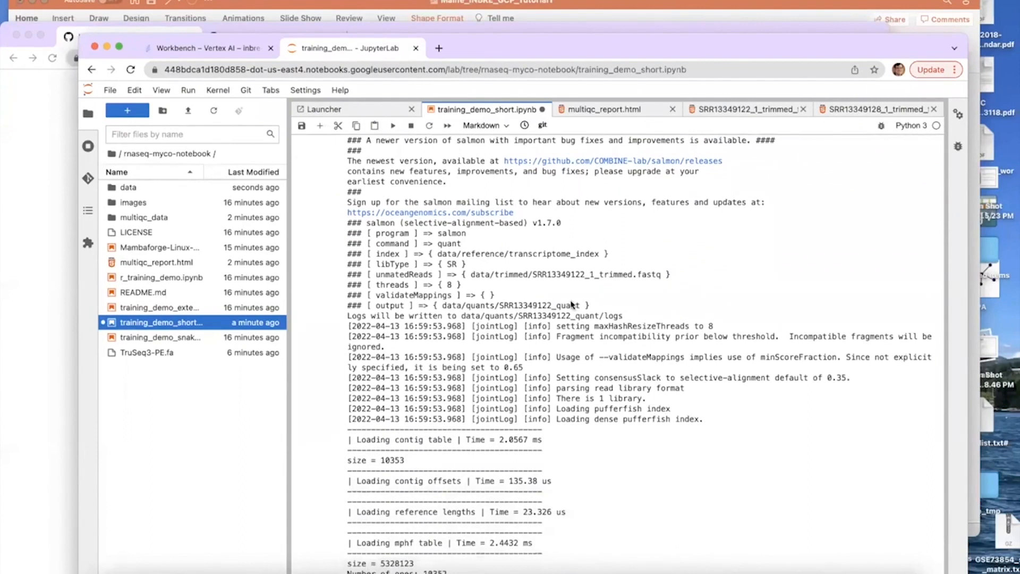
pyautogui.scroll(3, 571, 304)
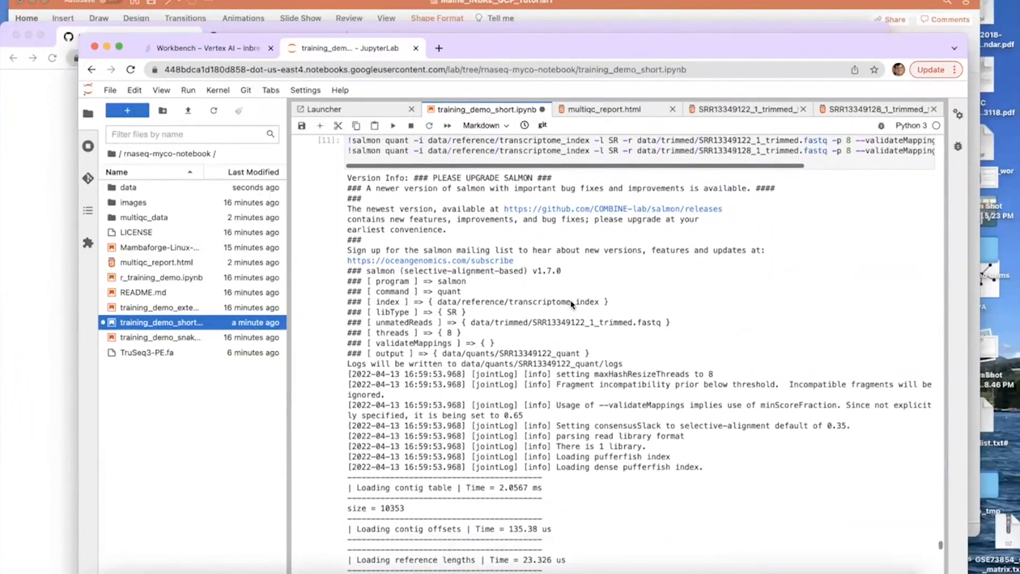
pyautogui.scroll(2, 571, 304)
pyautogui.scroll(-5, 571, 304)
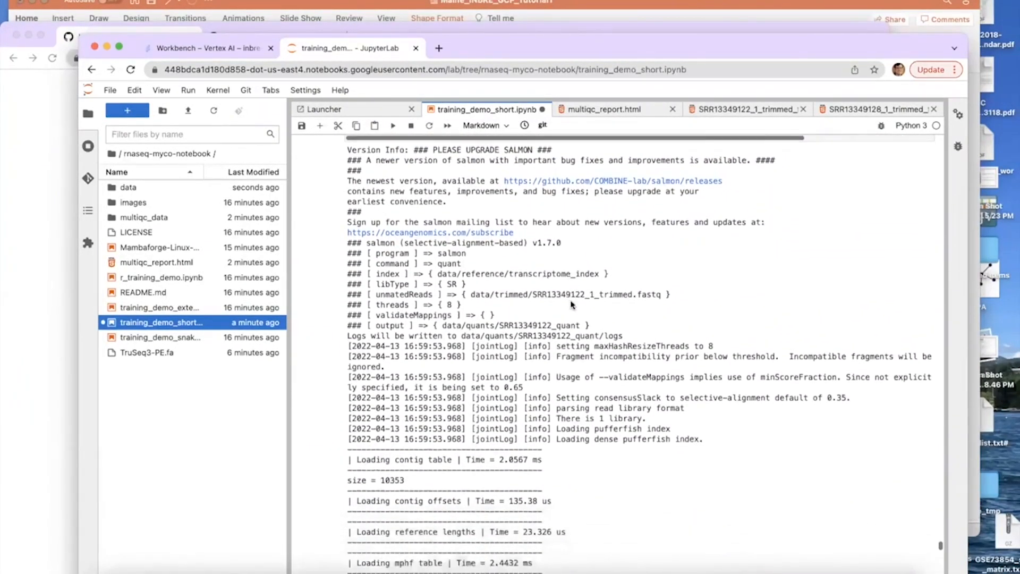
pyautogui.scroll(-8, 571, 304)
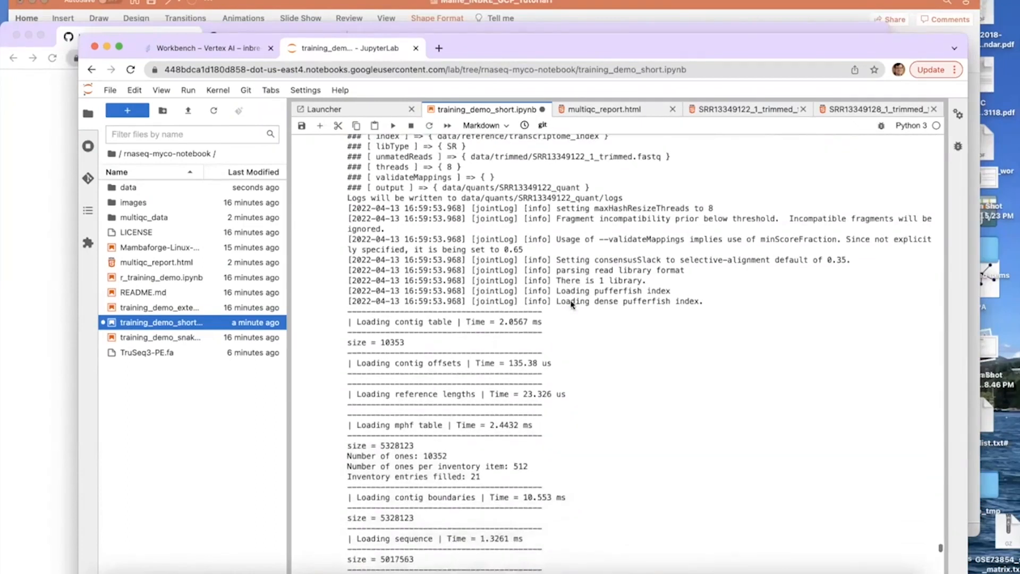
pyautogui.scroll(-12, 572, 304)
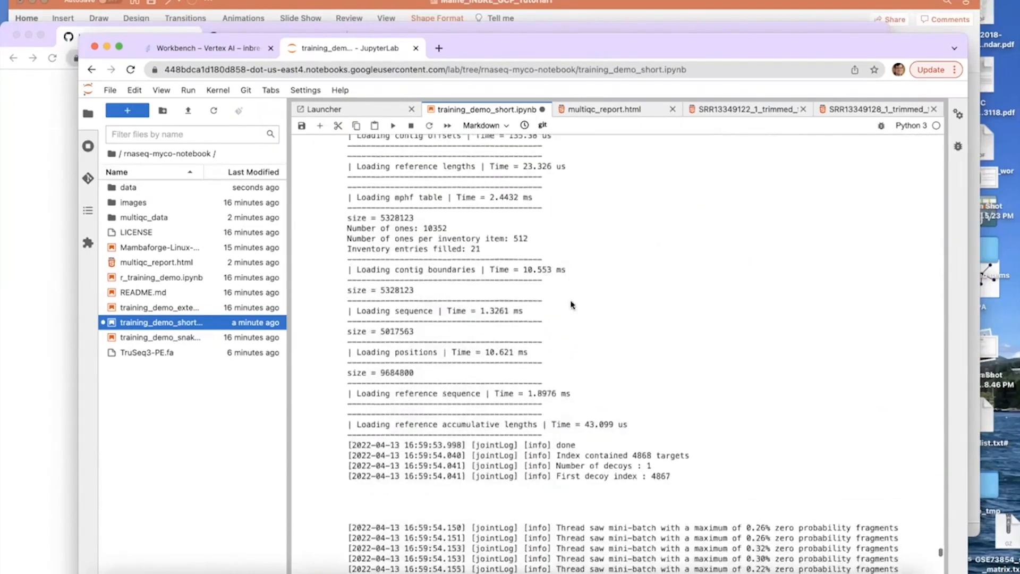
pyautogui.scroll(-18, 572, 304)
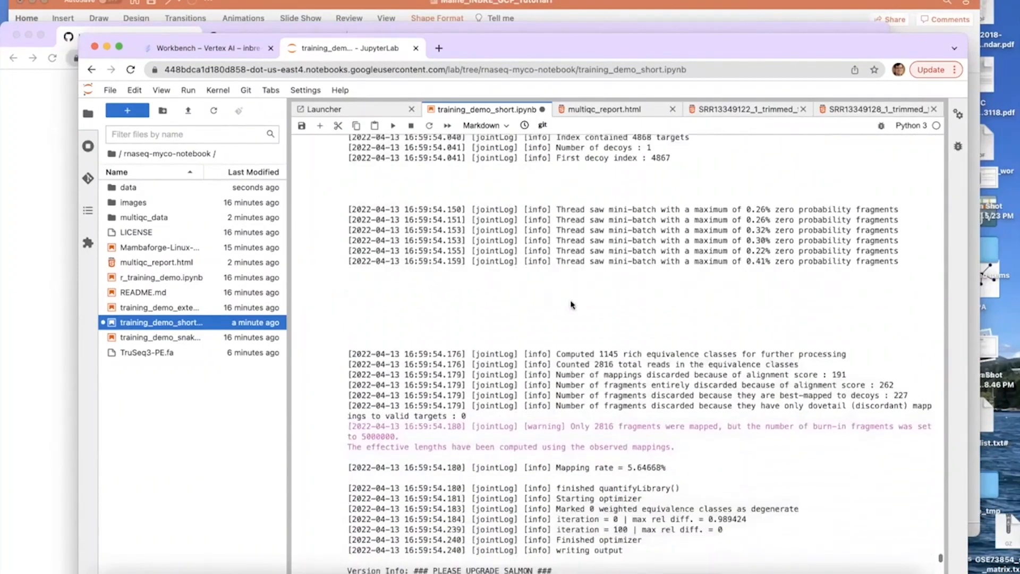
pyautogui.scroll(-20, 572, 304)
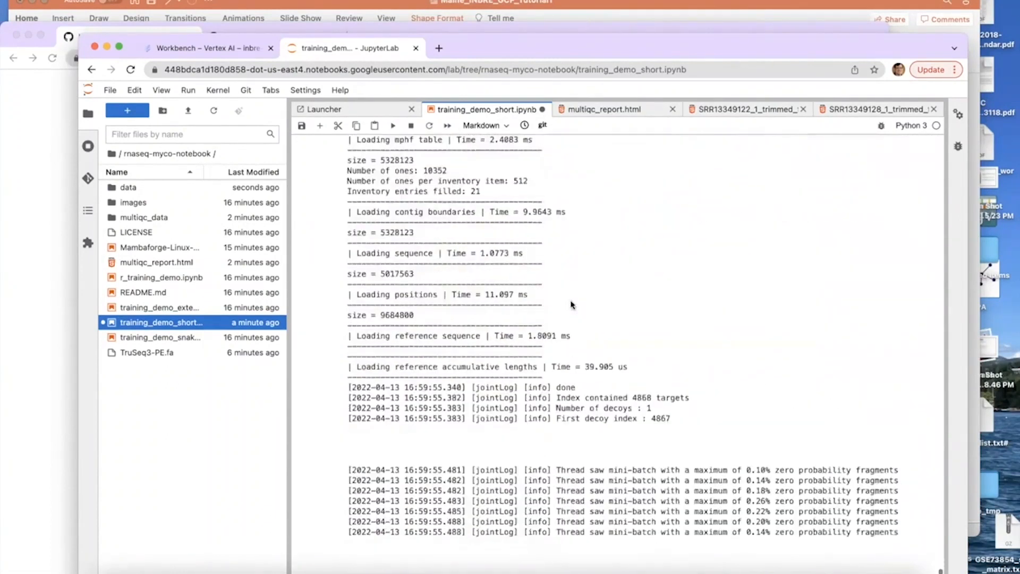
pyautogui.scroll(-14, 571, 304)
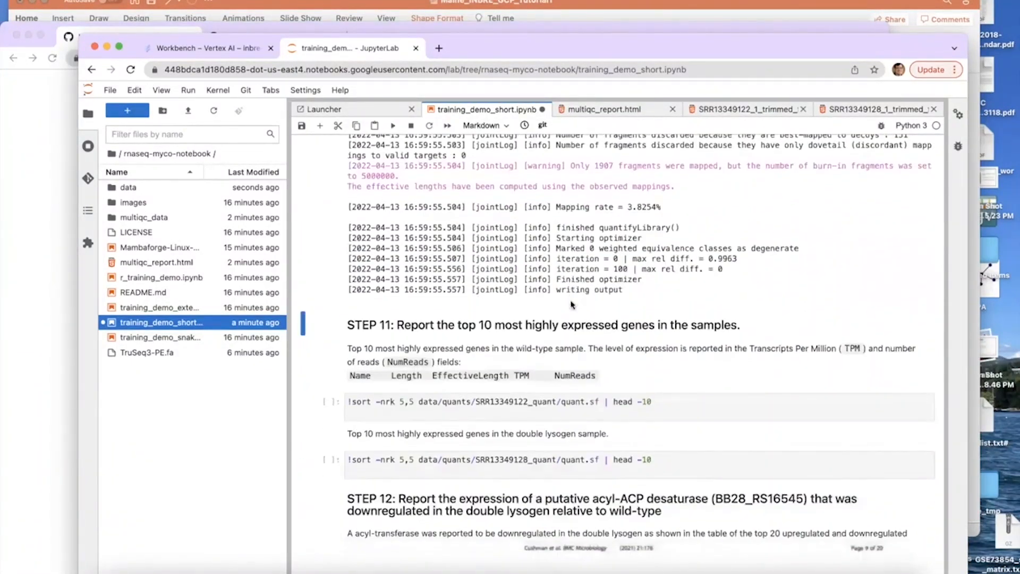
pyautogui.scroll(-2, 571, 304)
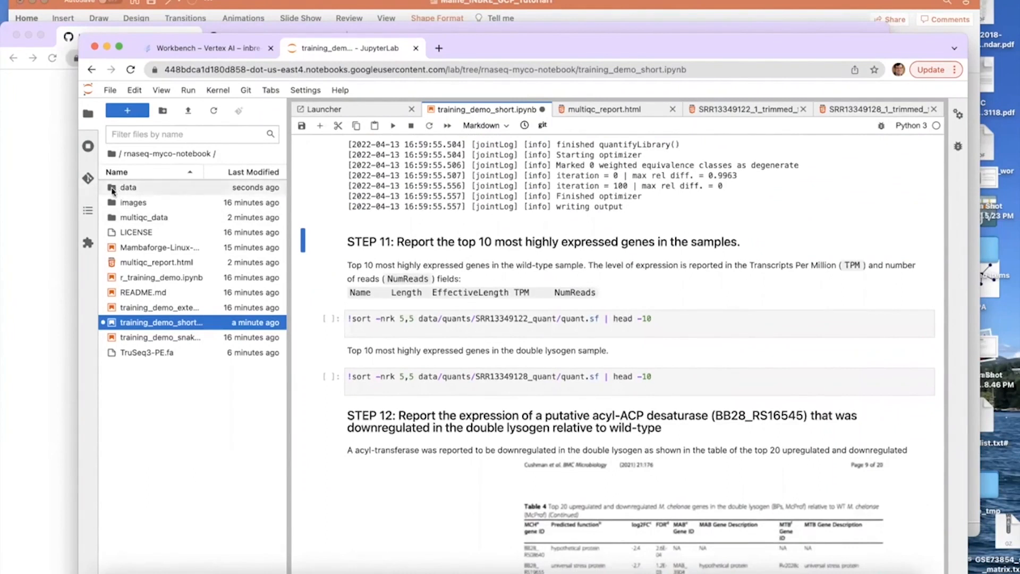
# Browse to the SRR13349122_quant folder inside data/quants to see the Salmon output files
pyautogui.click(112, 190)
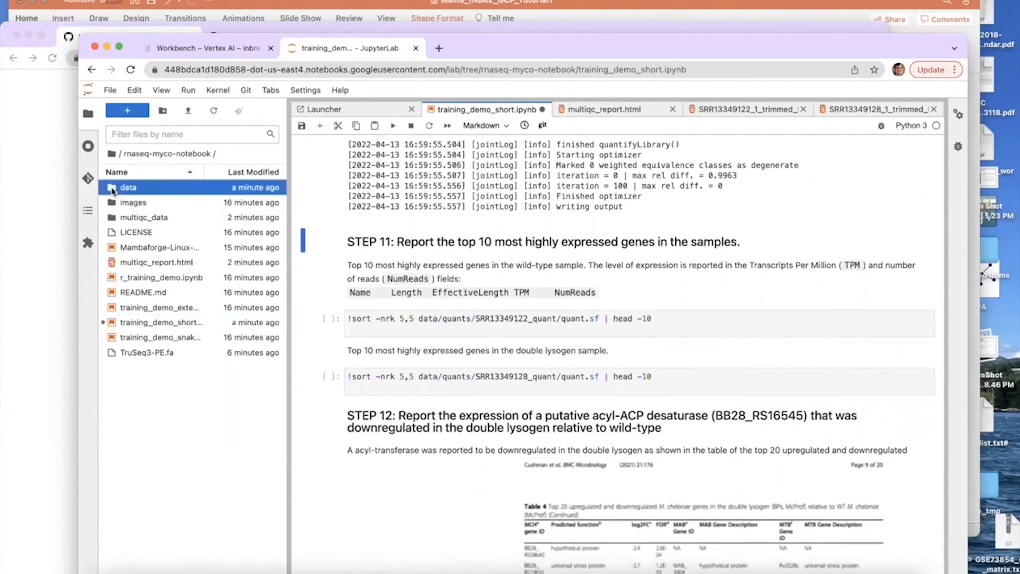
pyautogui.doubleClick(112, 189)
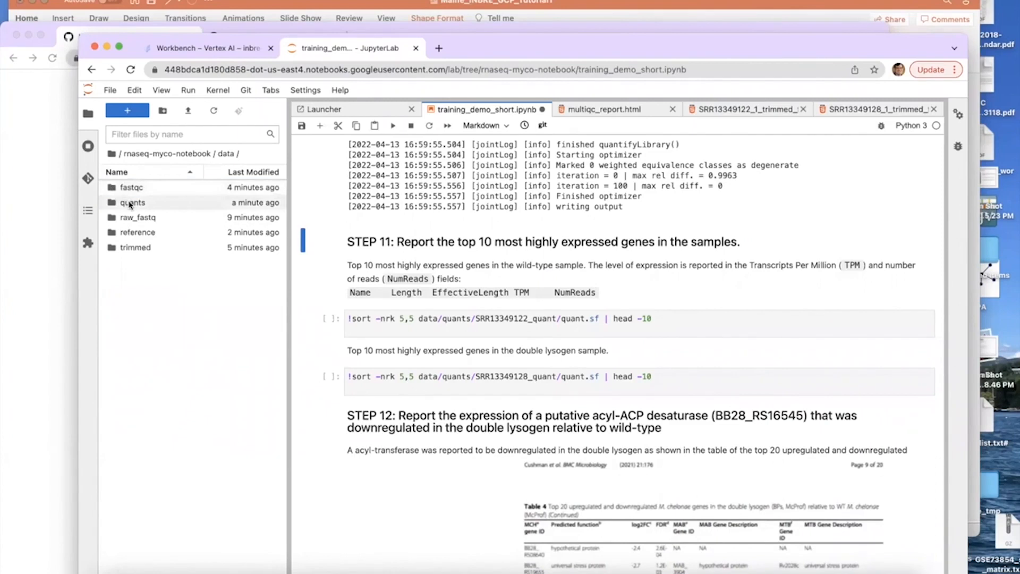
pyautogui.click(129, 204)
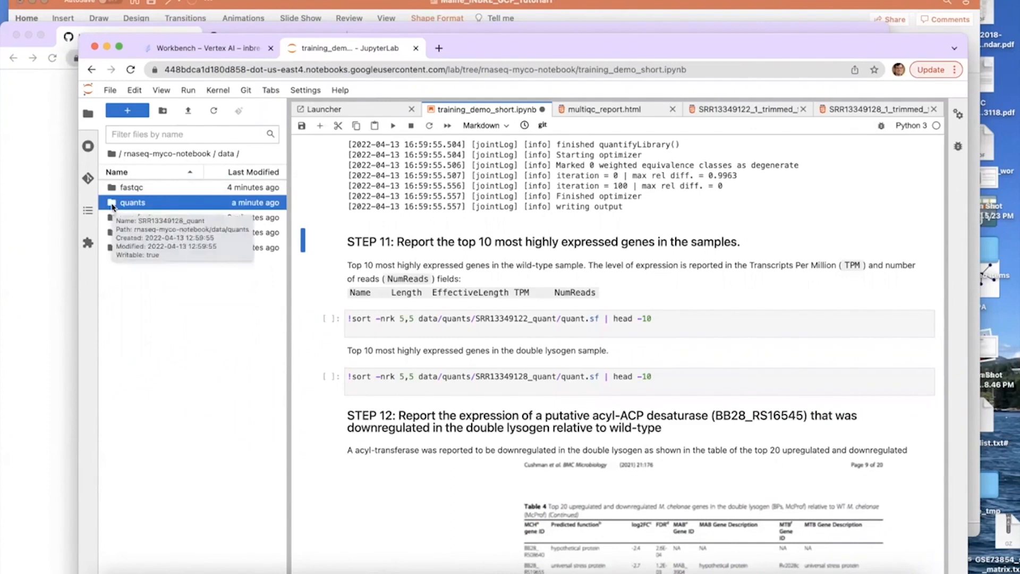
pyautogui.doubleClick(113, 204)
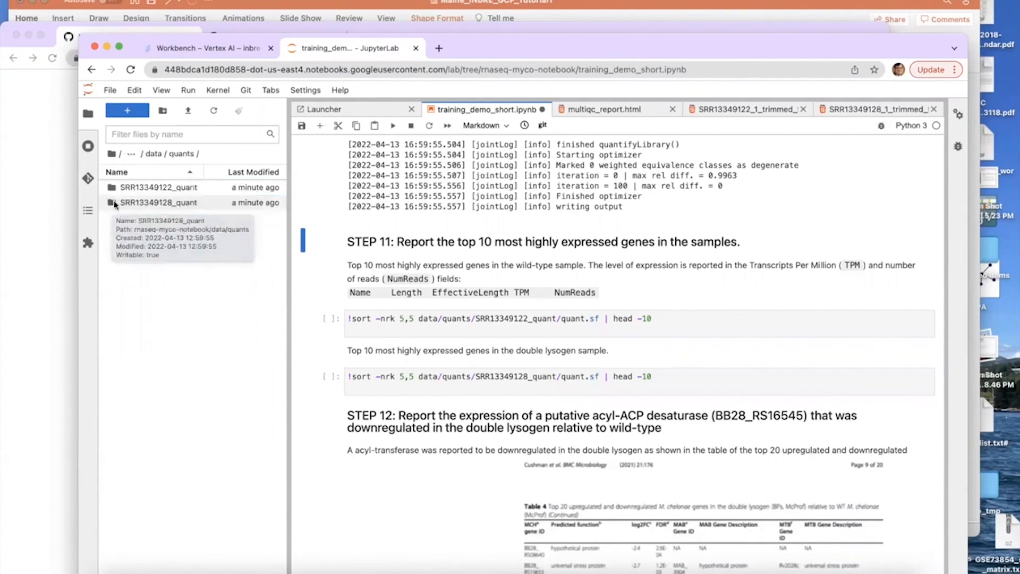
pyautogui.click(181, 192)
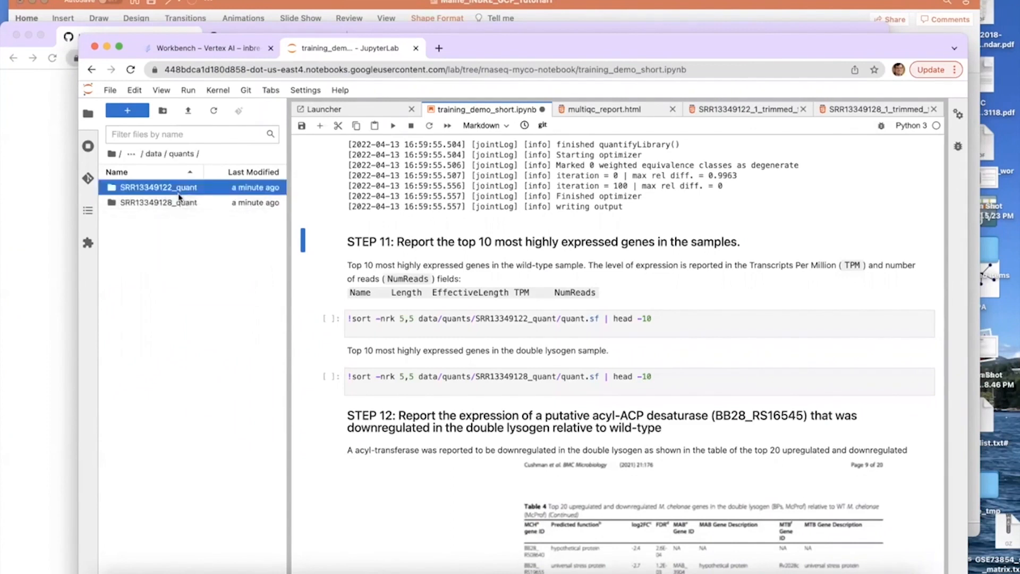
pyautogui.doubleClick(113, 192)
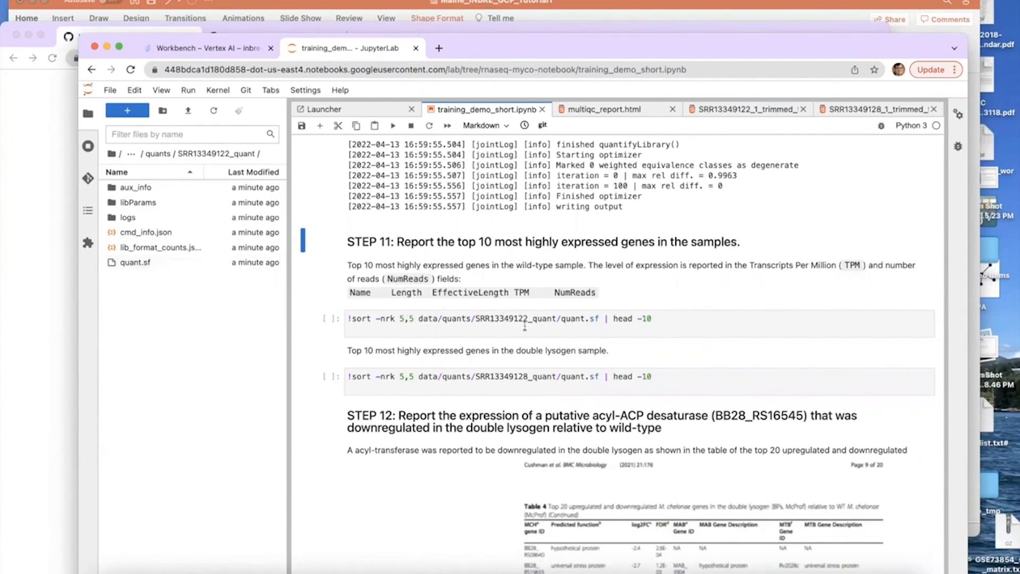
# Examine the first STEP 11 sort command, highlighting the SRR13349122_quant/quant.sf path, the NumReads field name and head -10
pyautogui.click(493, 319)
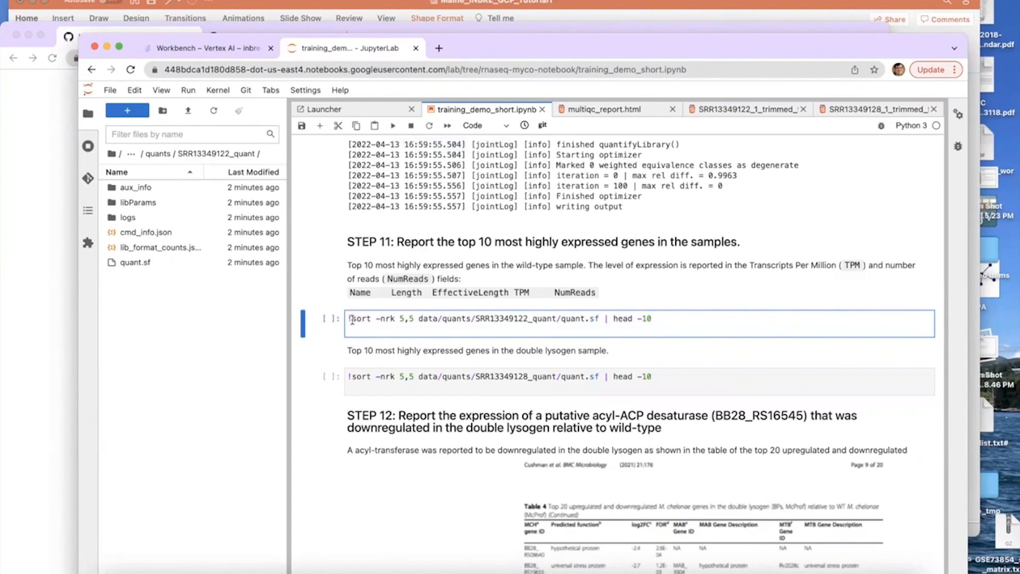
pyautogui.moveTo(598, 319); pyautogui.dragTo(421, 321)
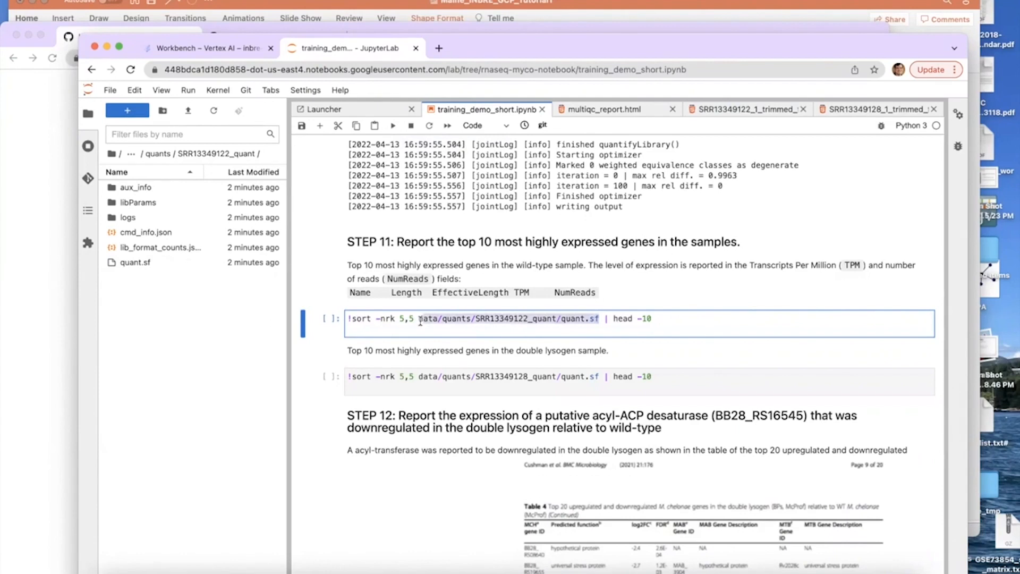
pyautogui.moveTo(596, 292); pyautogui.dragTo(556, 296)
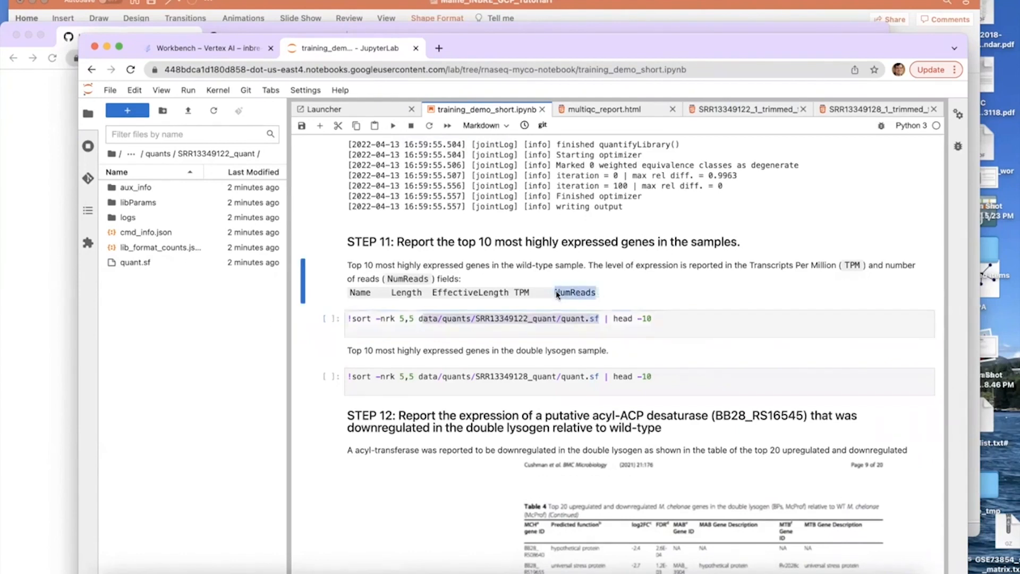
pyautogui.click(633, 319)
pyautogui.moveTo(659, 318); pyautogui.dragTo(616, 343)
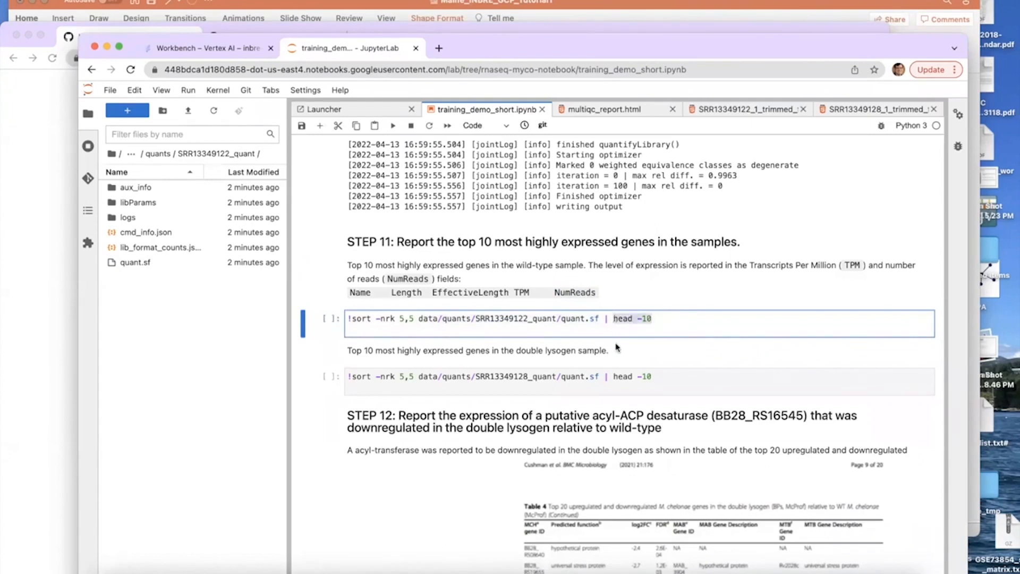
# Run the STEP 11 cell listing the wild-type sample's top 10 expressed genes and highlight the first gene's read count and ID
pyautogui.click(451, 326)
pyautogui.click(404, 318)
pyautogui.click(393, 126)
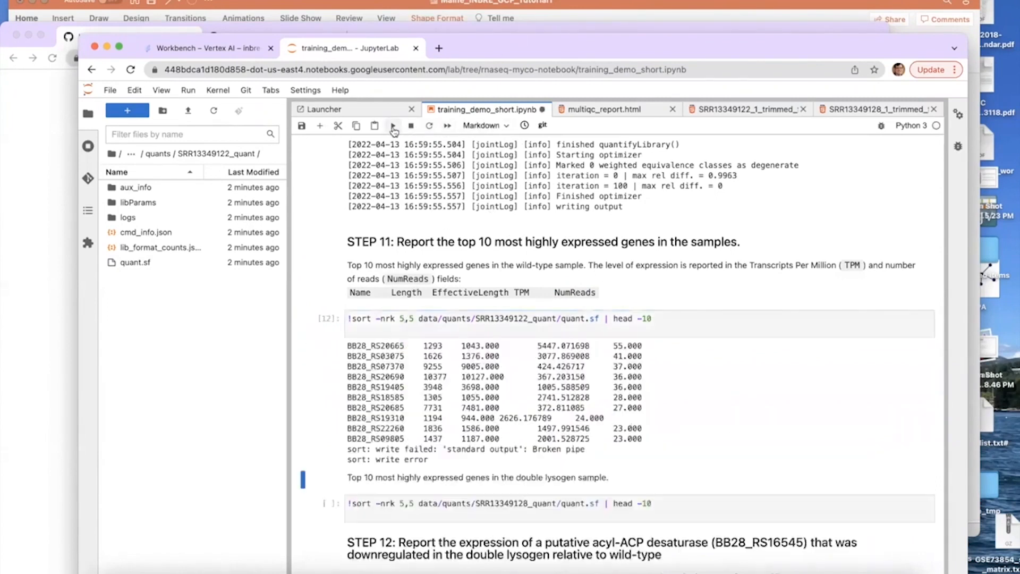
pyautogui.click(615, 348)
pyautogui.doubleClick(617, 346)
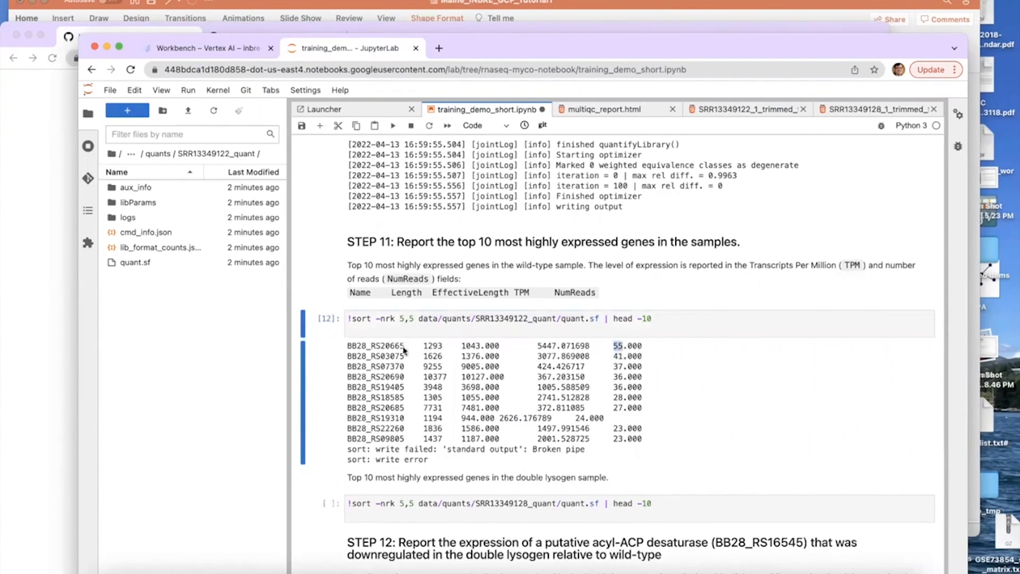
pyautogui.moveTo(403, 346); pyautogui.dragTo(373, 349)
# Run the STEP 11 cell for the double lysogen sample, SRR13349128_quant, and highlight the top gene's read count
pyautogui.scroll(-4, 628, 410)
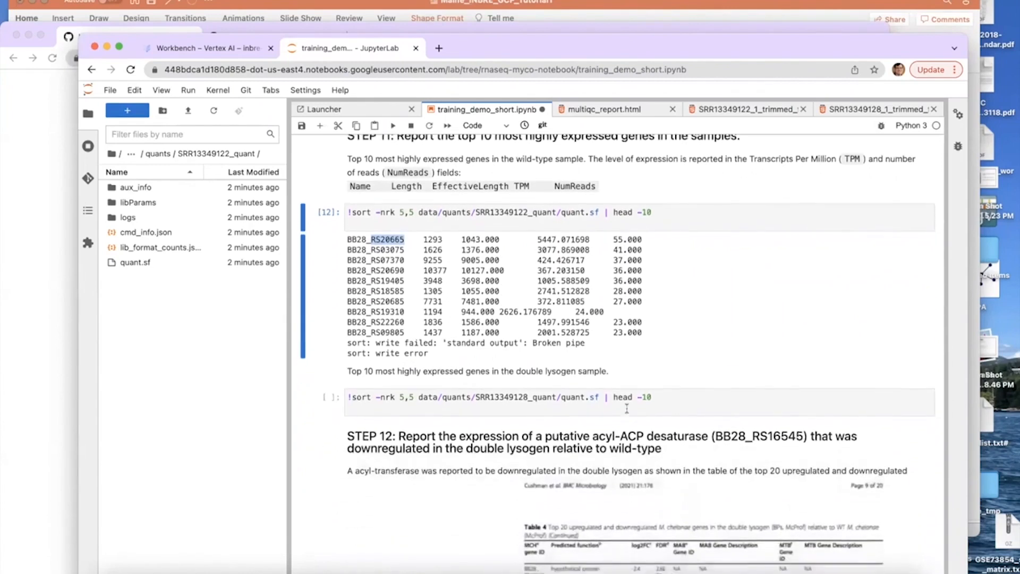
pyautogui.click(461, 399)
pyautogui.click(393, 125)
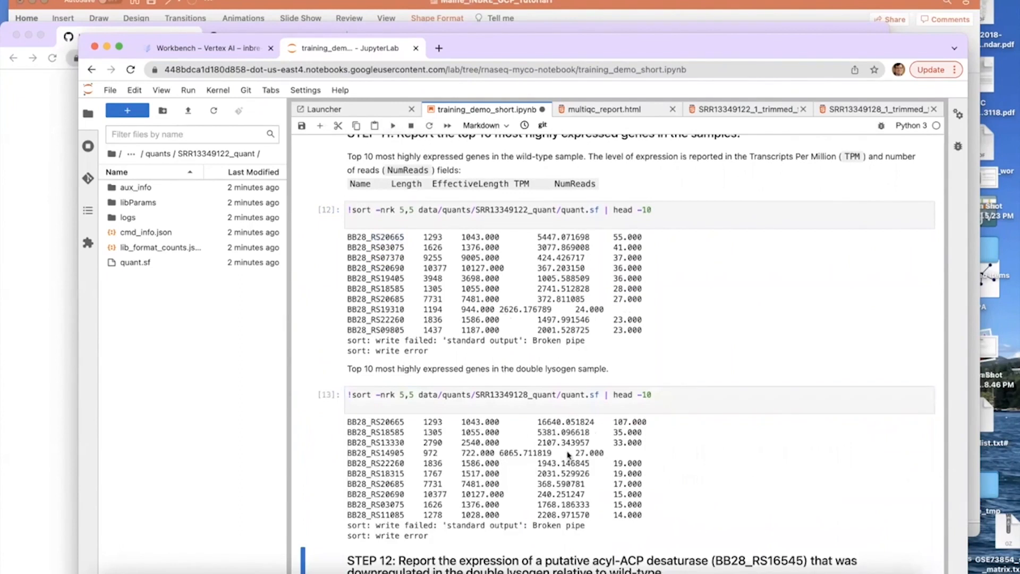
pyautogui.scroll(-2, 568, 453)
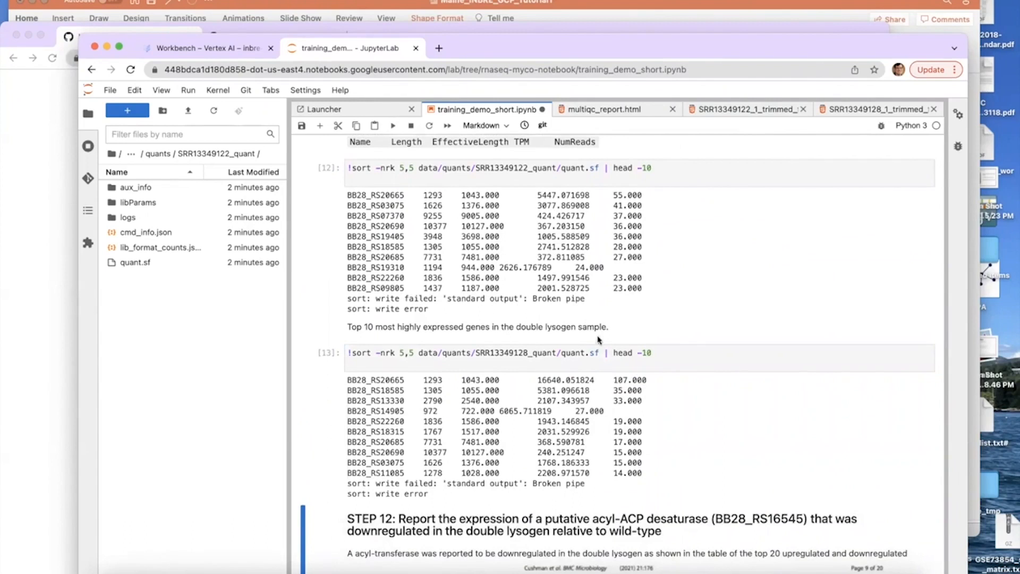
pyautogui.moveTo(614, 381); pyautogui.dragTo(648, 380)
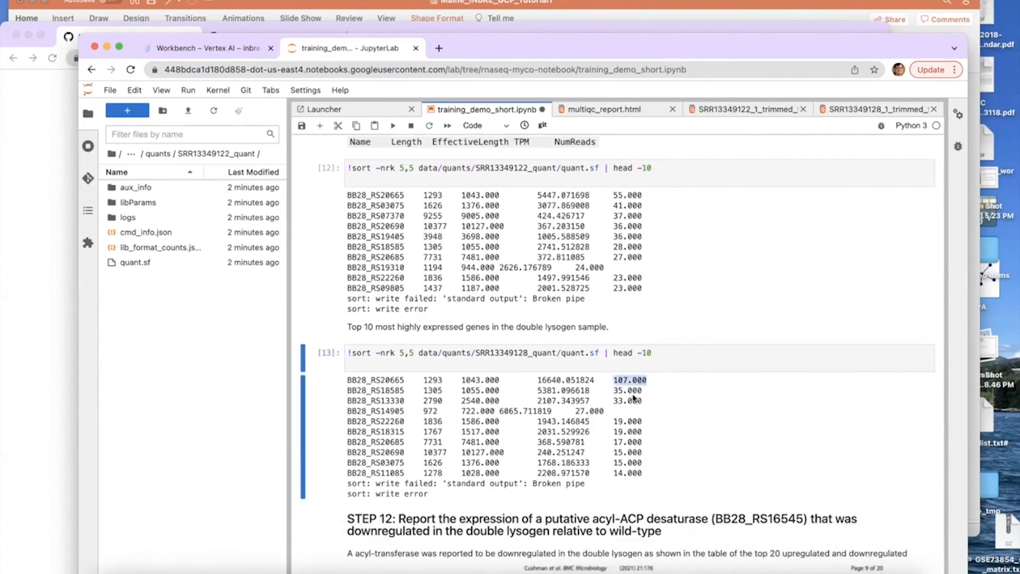
# Run the STEP 12 grep cell reporting BB28_RS16545 expression in the wild-type sample, SRR13349122_quant
pyautogui.scroll(-1, 611, 421)
pyautogui.scroll(-3, 611, 422)
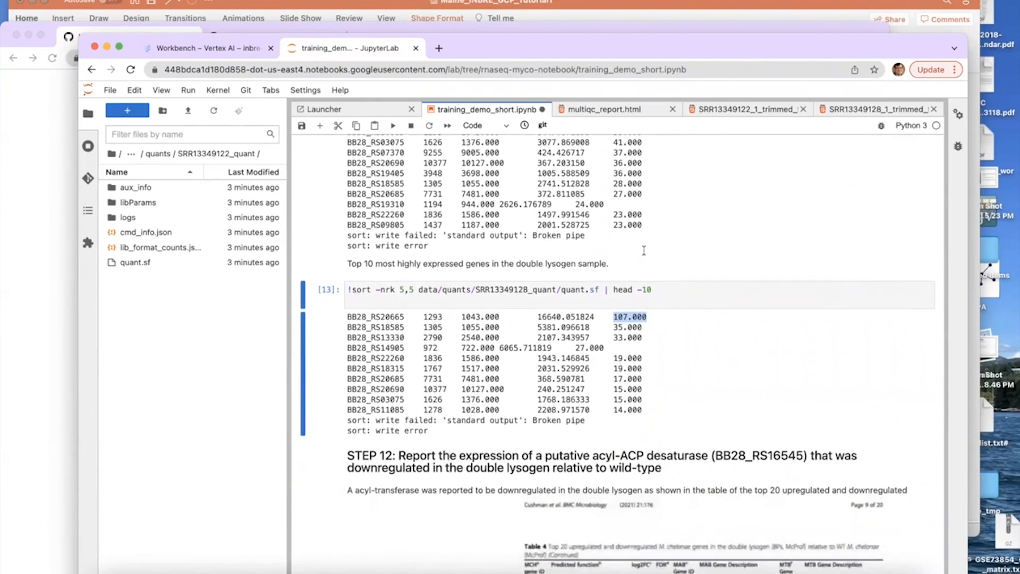
pyautogui.scroll(-10, 513, 375)
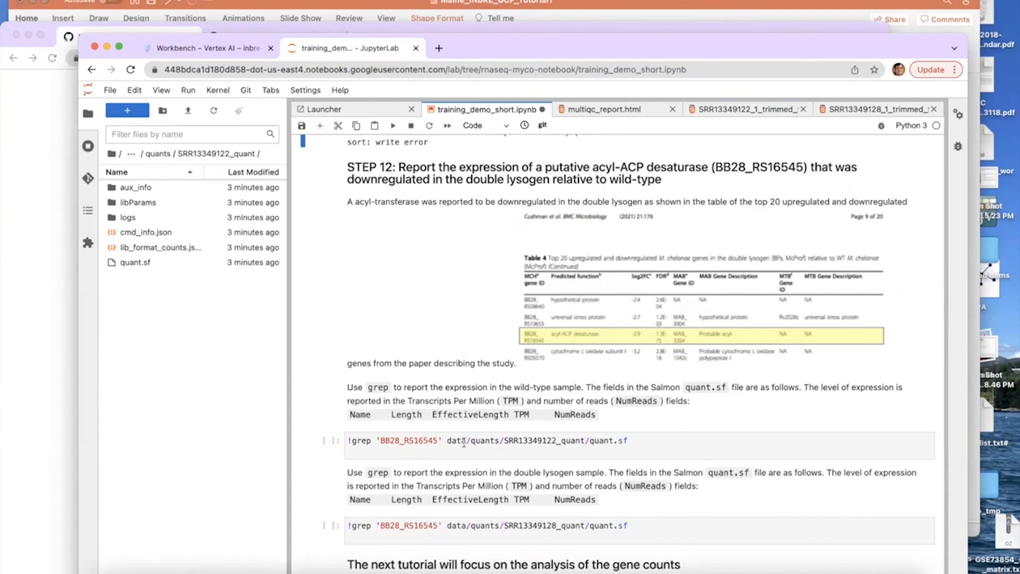
pyautogui.click(499, 440)
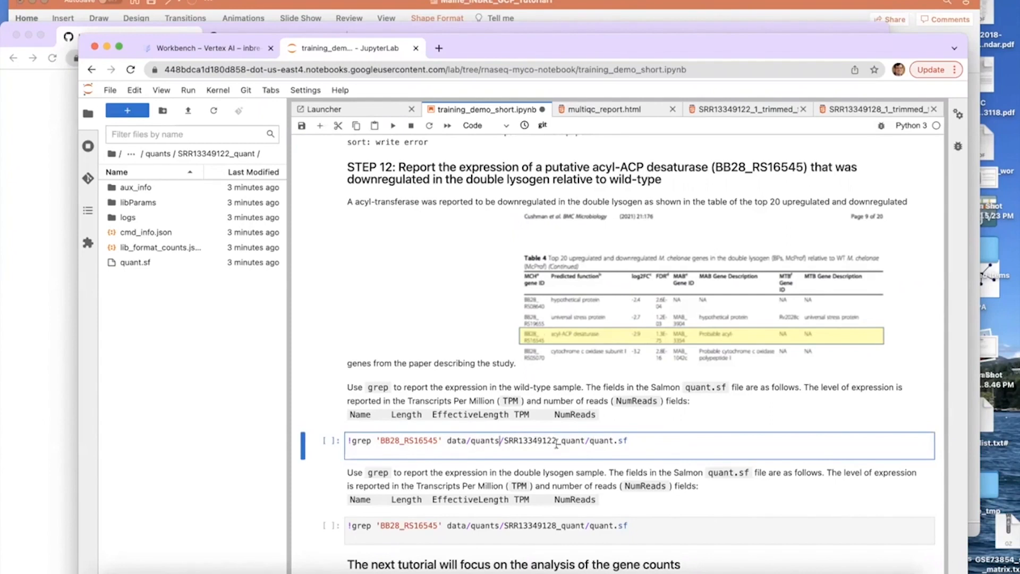
pyautogui.click(393, 126)
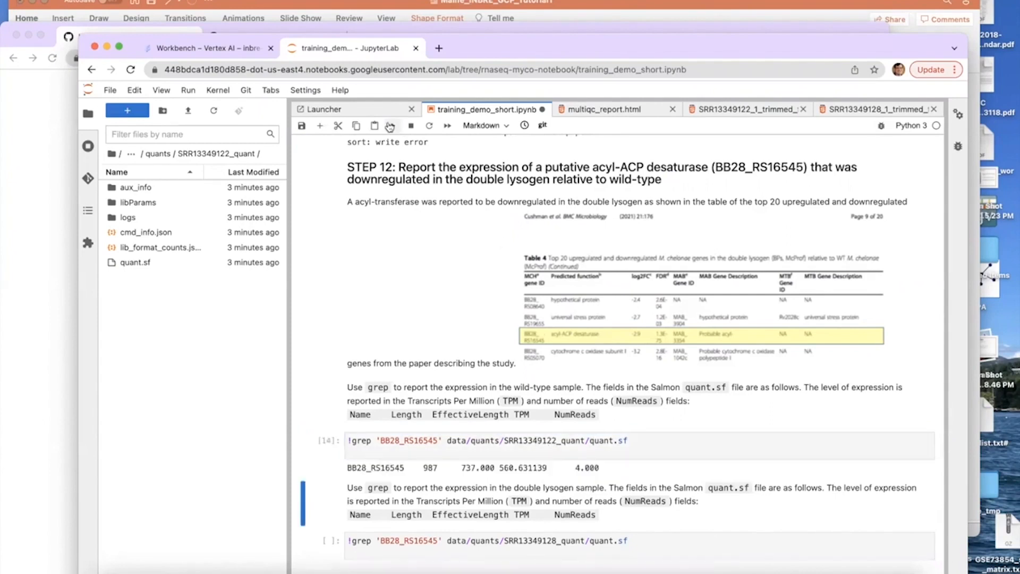
# Run the STEP 12 grep cell reporting BB28_RS16545 expression in the double lysogen sample, SRR13349128_quant
pyautogui.scroll(-2, 440, 334)
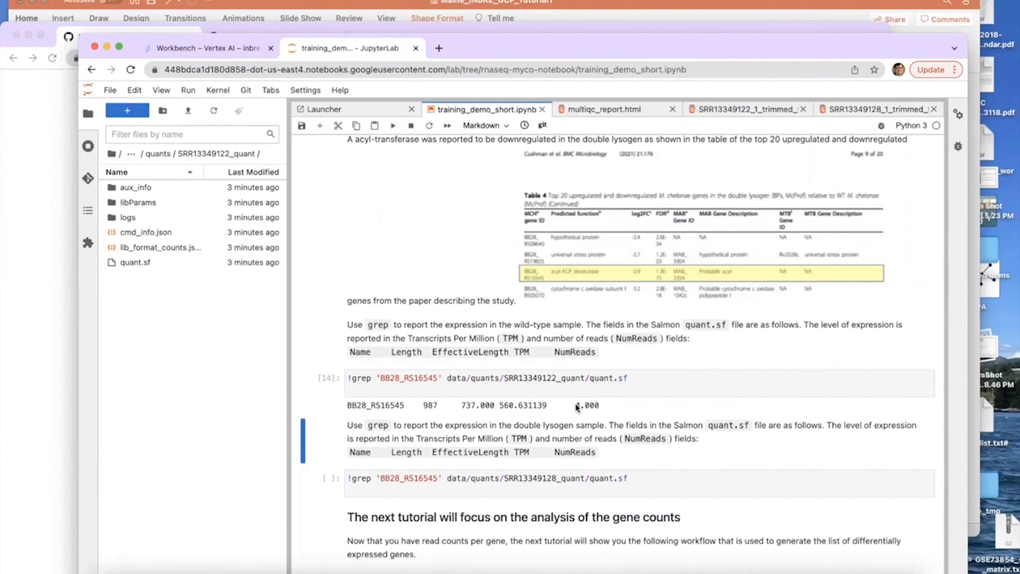
pyautogui.scroll(-2, 577, 406)
pyautogui.click(424, 409)
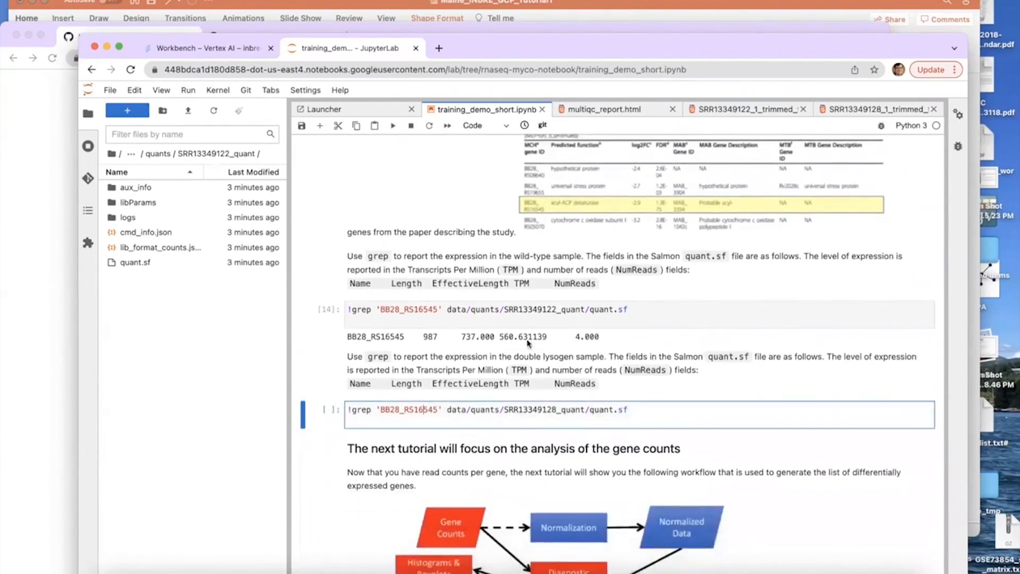
pyautogui.click(391, 126)
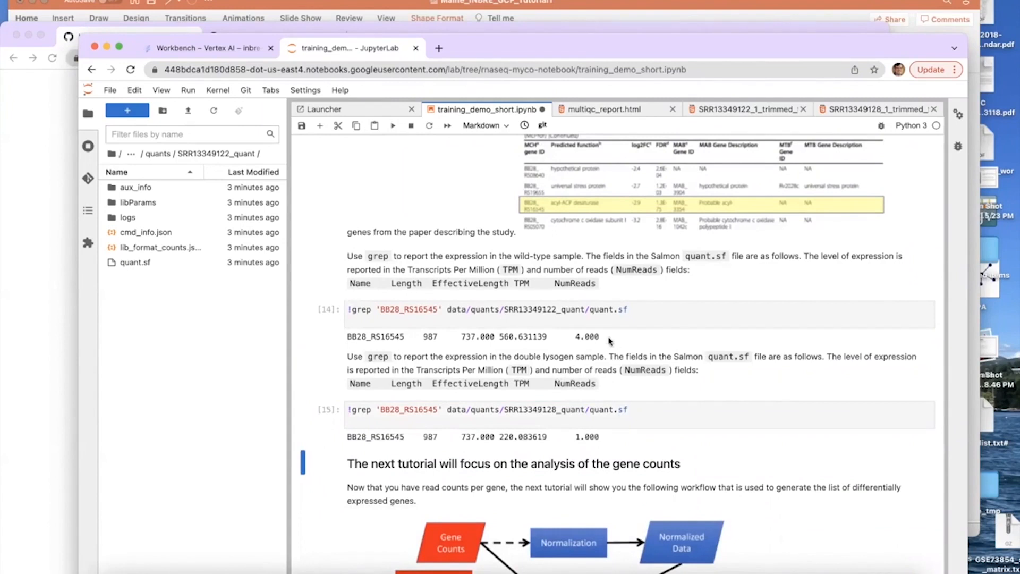
# Compare the two BB28_RS16545 results and view the gene count analysis workflow diagram for the next tutorial
pyautogui.scroll(-2, 606, 341)
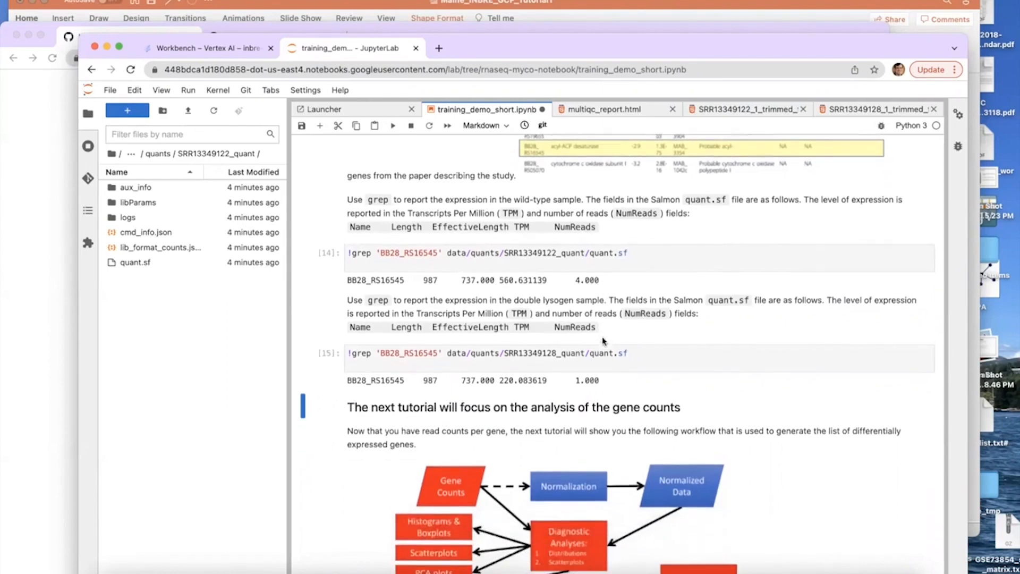
pyautogui.scroll(-1, 606, 336)
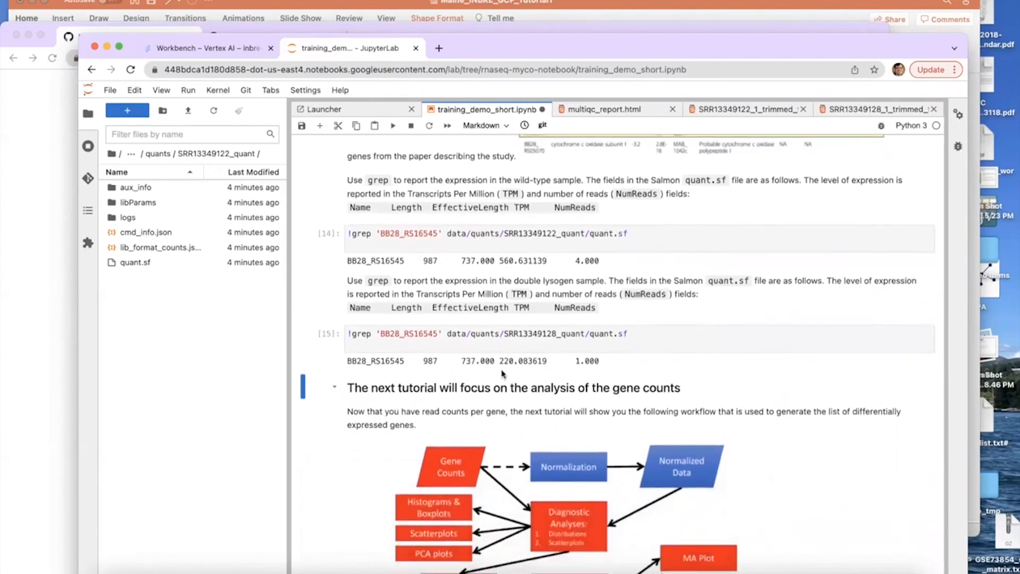
pyautogui.scroll(-5, 502, 373)
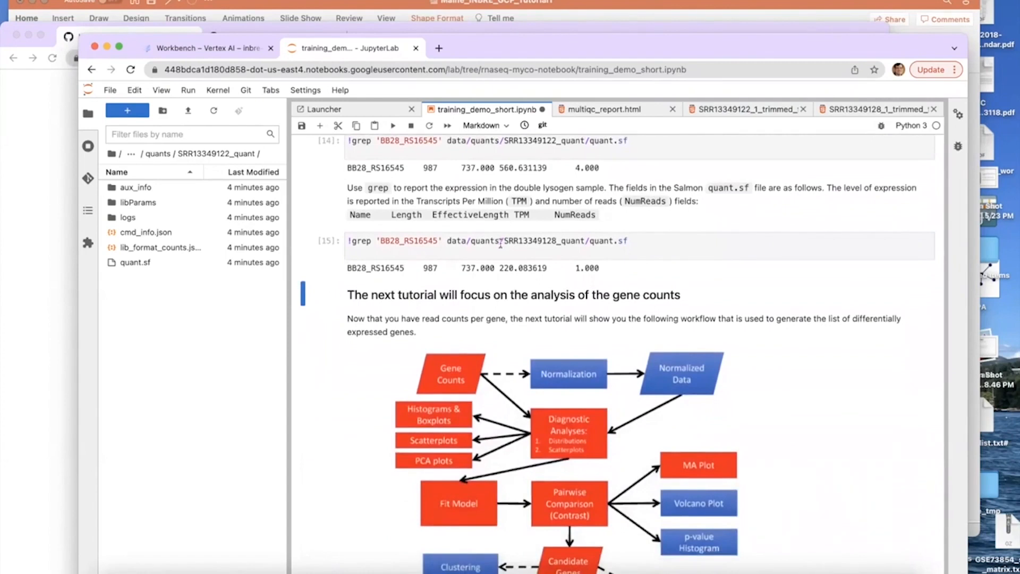
pyautogui.scroll(-3, 500, 244)
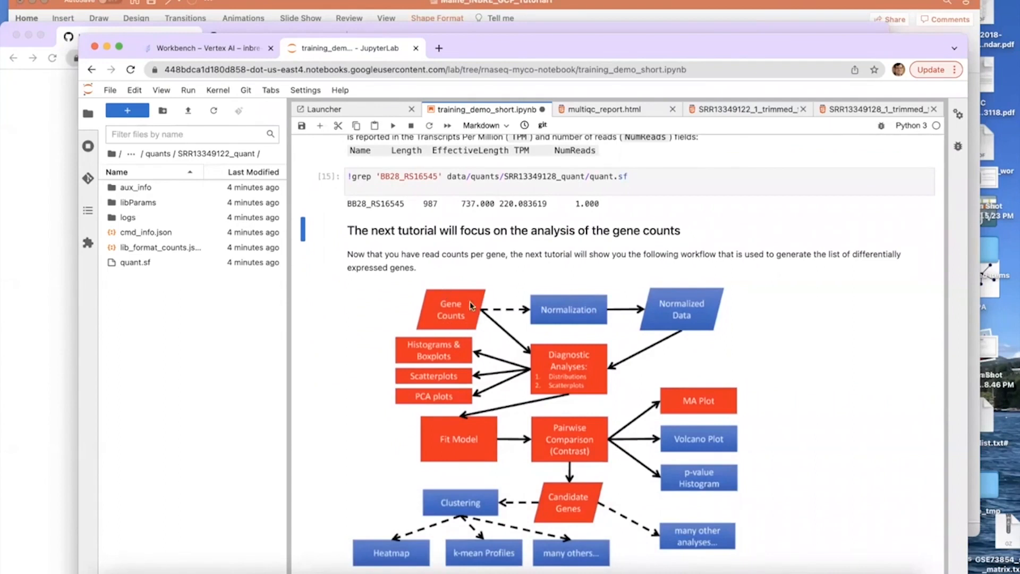
pyautogui.scroll(-1, 473, 297)
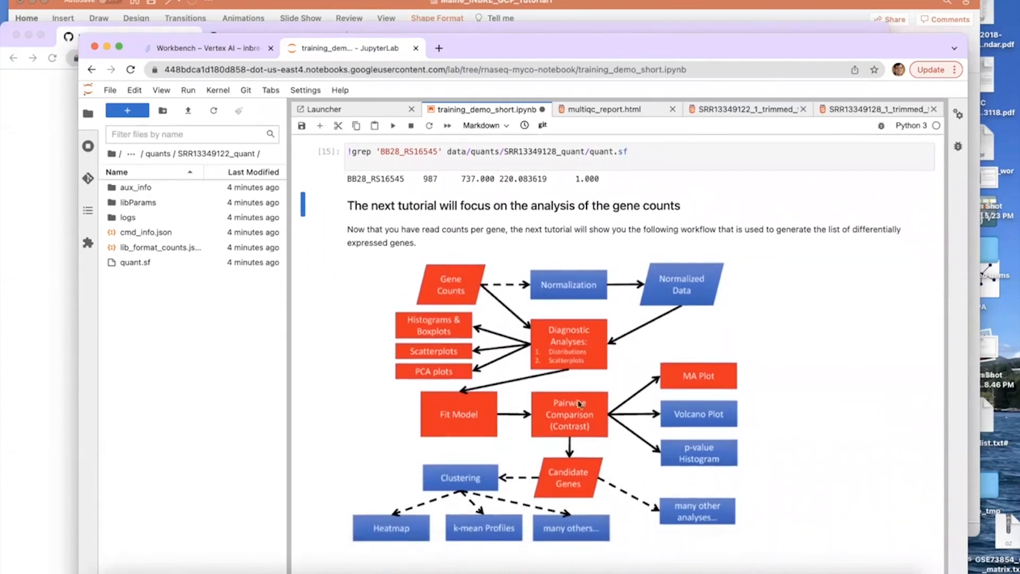